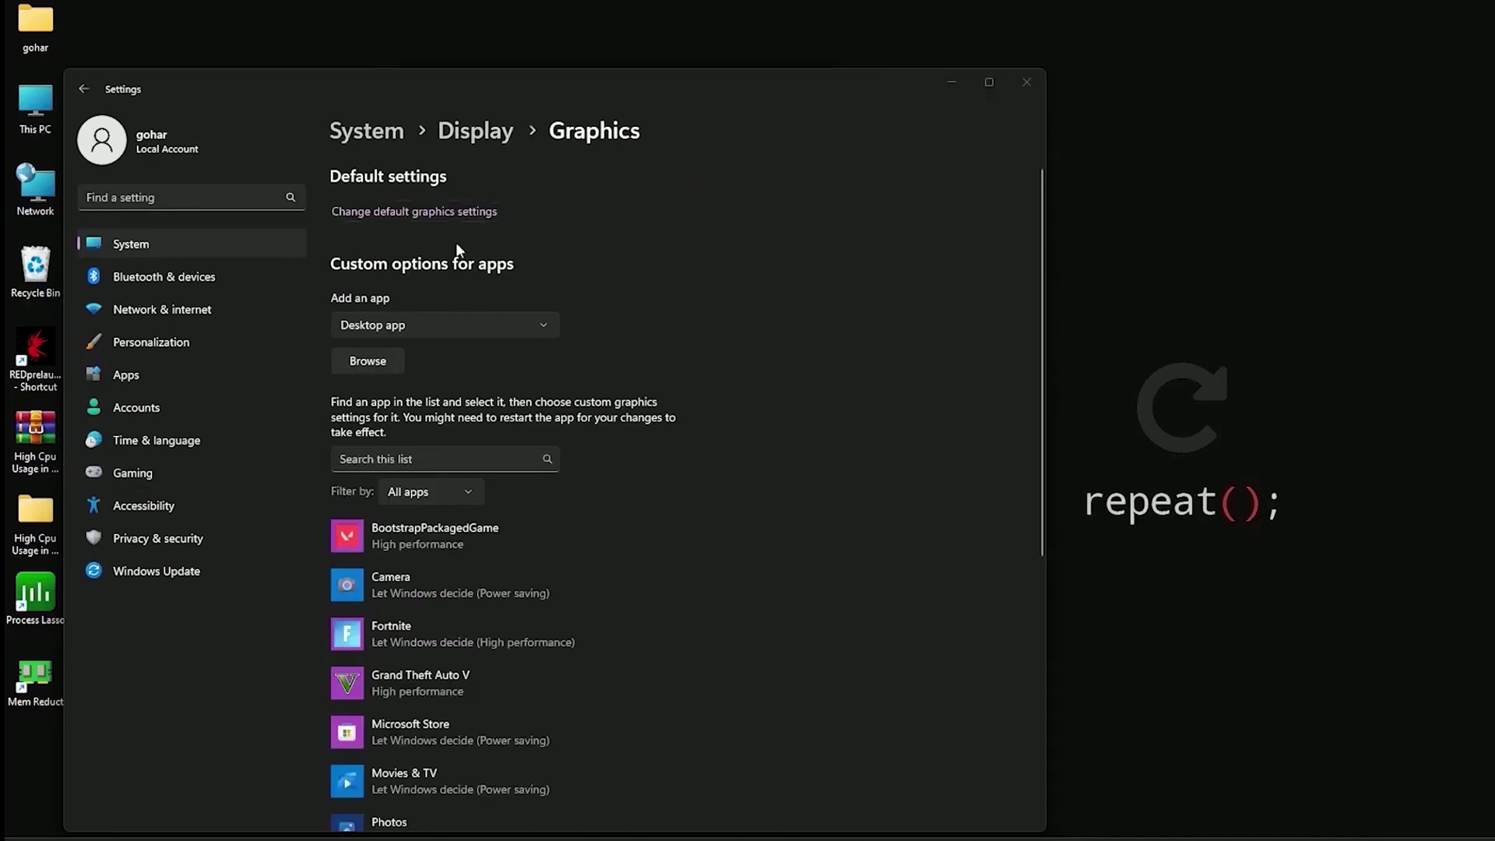
Add FortniteLauncher from D:\Fortnite\FortniteGame\Binaries\Win64 to the apps with custom graphics options.
{"action": "left_click_drag", "start_coordinate": [491, 85], "coordinate": [817, 88]}
{"action": "left_click", "coordinate": [492, 118]}
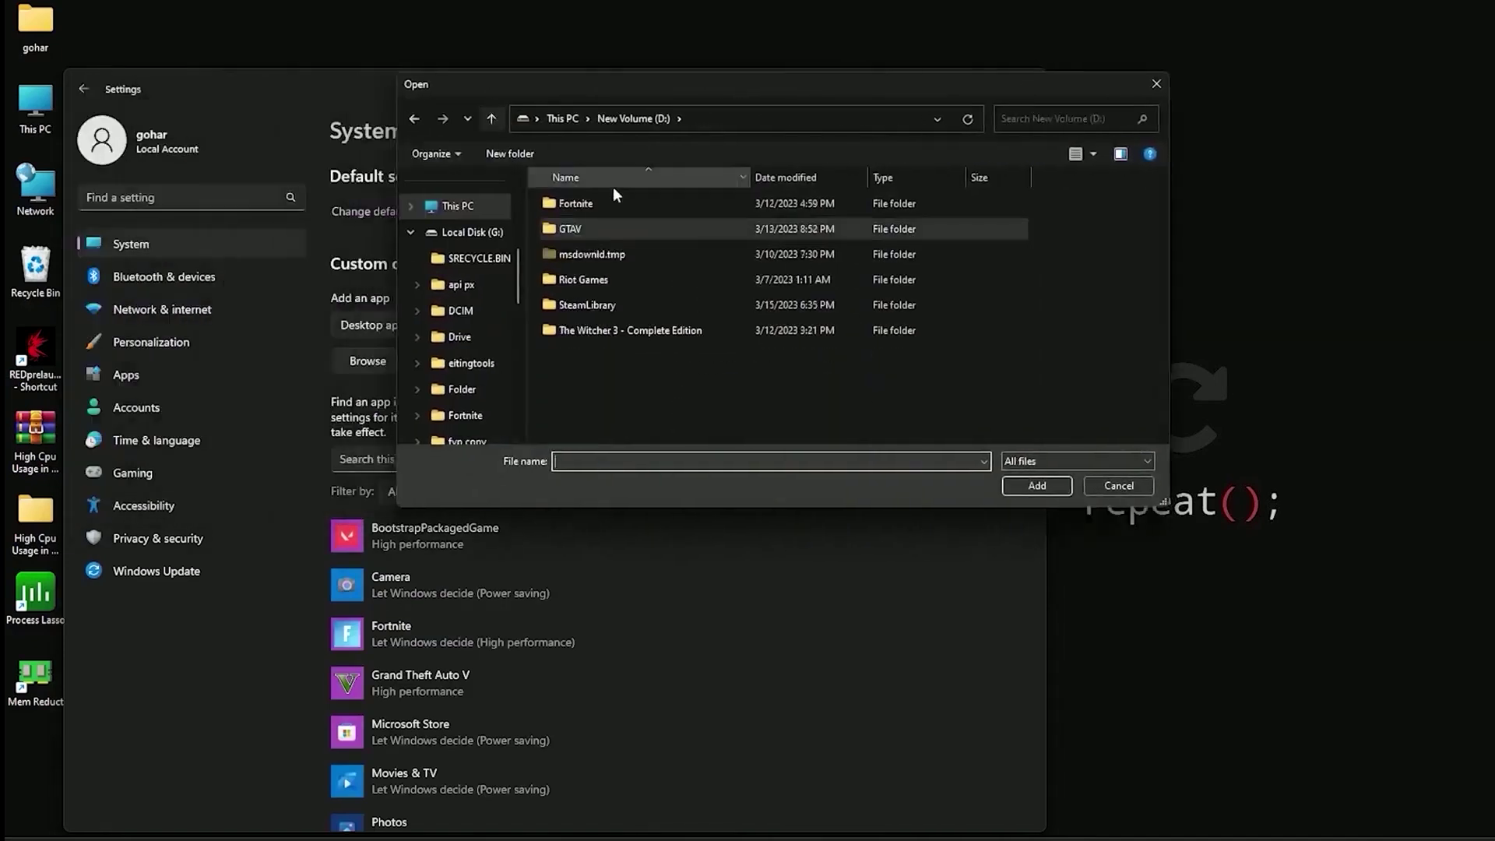
{"action": "double_click", "coordinate": [576, 203]}
{"action": "double_click", "coordinate": [587, 280]}
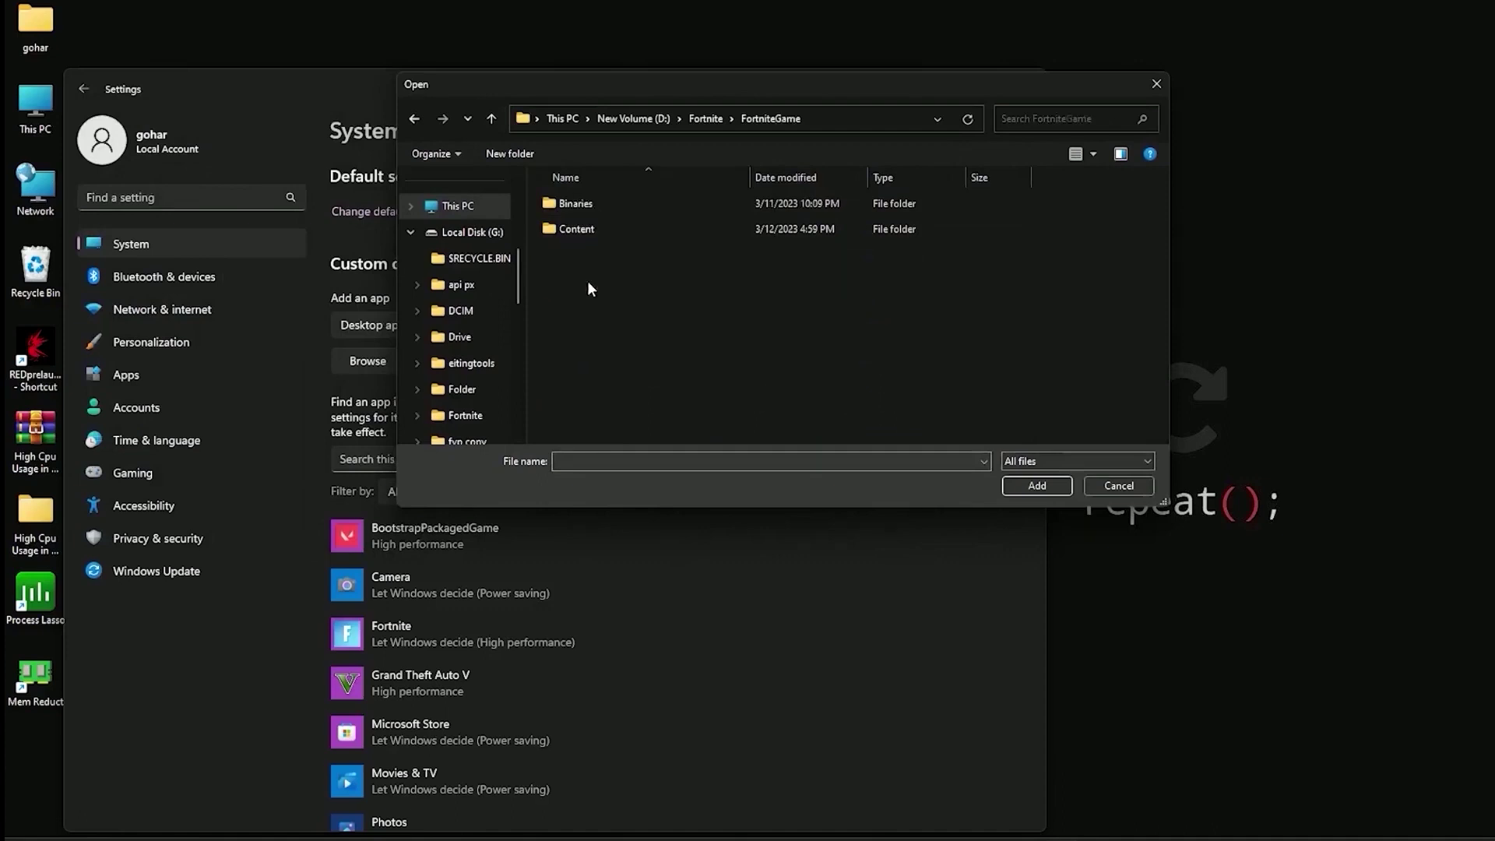
{"action": "double_click", "coordinate": [605, 205]}
{"action": "double_click", "coordinate": [587, 225]}
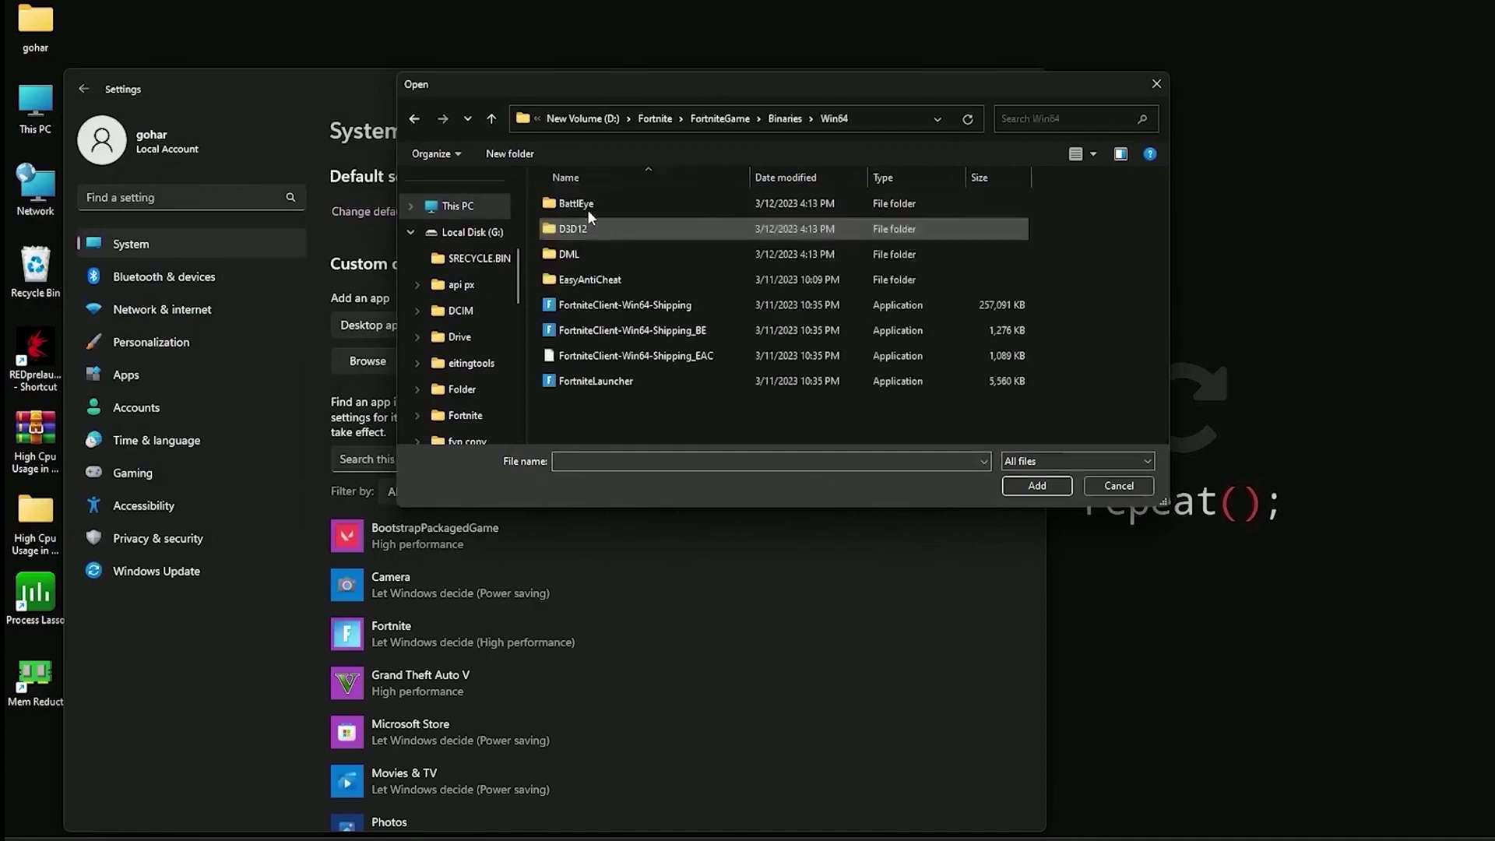
{"action": "double_click", "coordinate": [602, 372]}
Add FortniteClient-Win64-Shipping_EAC and FortniteClient-Win64-Shipping_BE from the same Win64 folder to the custom graphics apps.
{"action": "left_click", "coordinate": [379, 362]}
{"action": "left_click", "coordinate": [541, 355]}
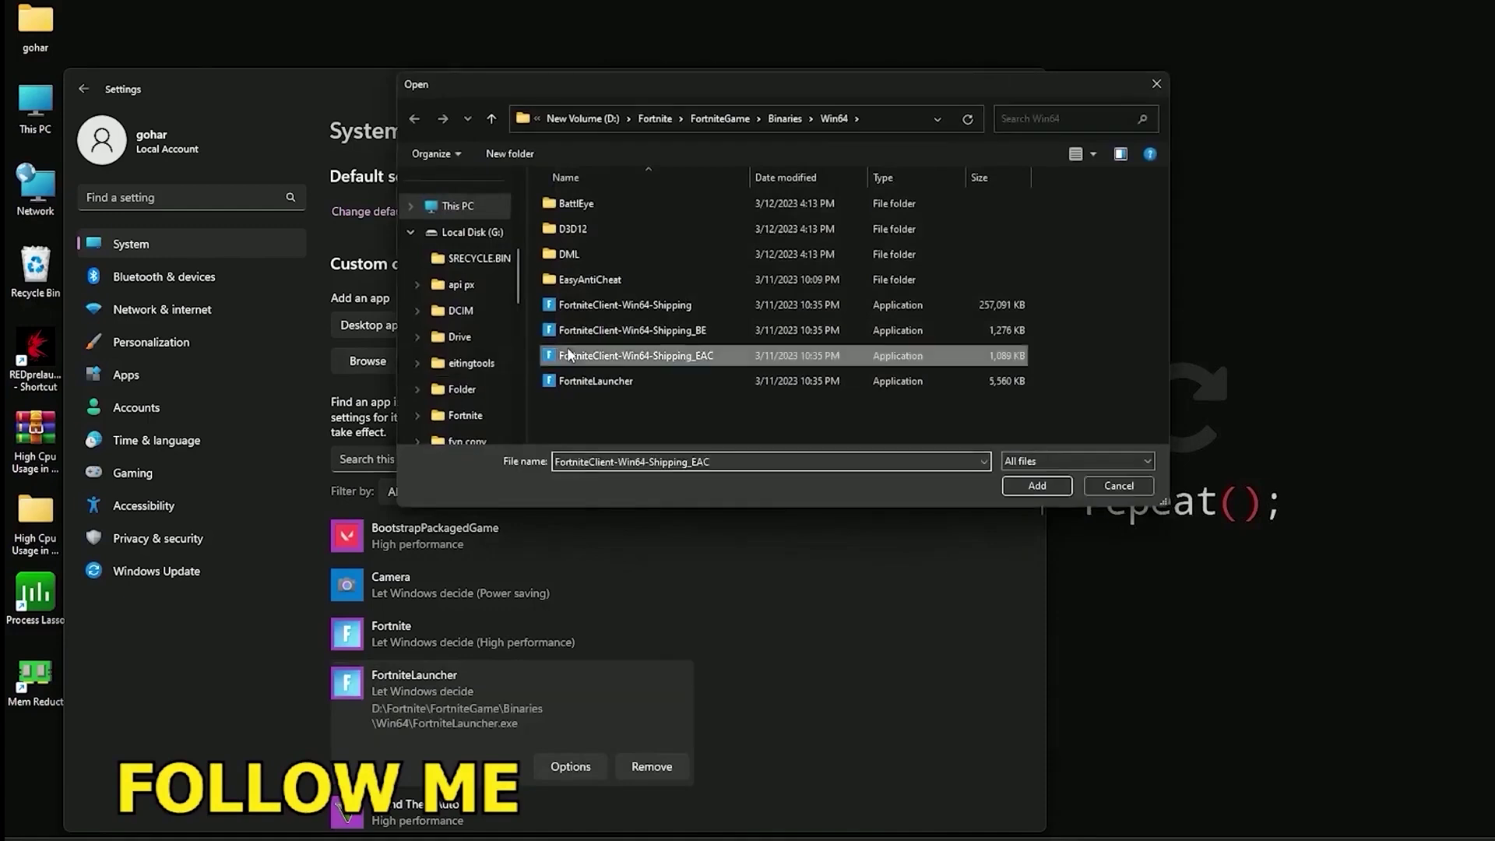
{"action": "double_click", "coordinate": [623, 357]}
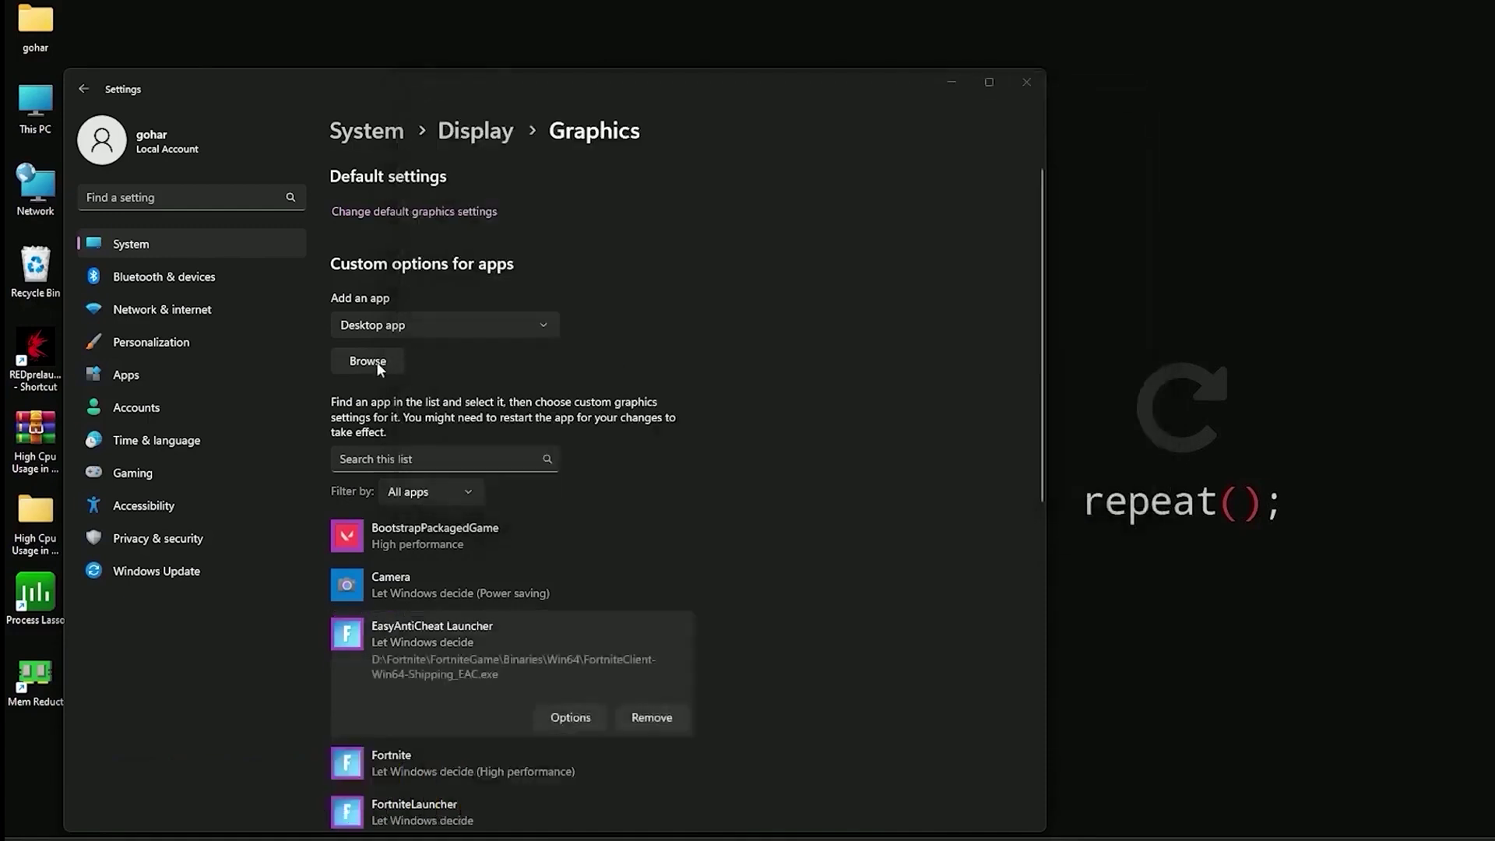
{"action": "left_click", "coordinate": [376, 362]}
{"action": "left_click", "coordinate": [600, 330]}
{"action": "double_click", "coordinate": [600, 330]}
Try to add FortniteClient-Win64-Shipping from the Win64 folder to the custom graphics apps.
{"action": "left_click", "coordinate": [380, 360]}
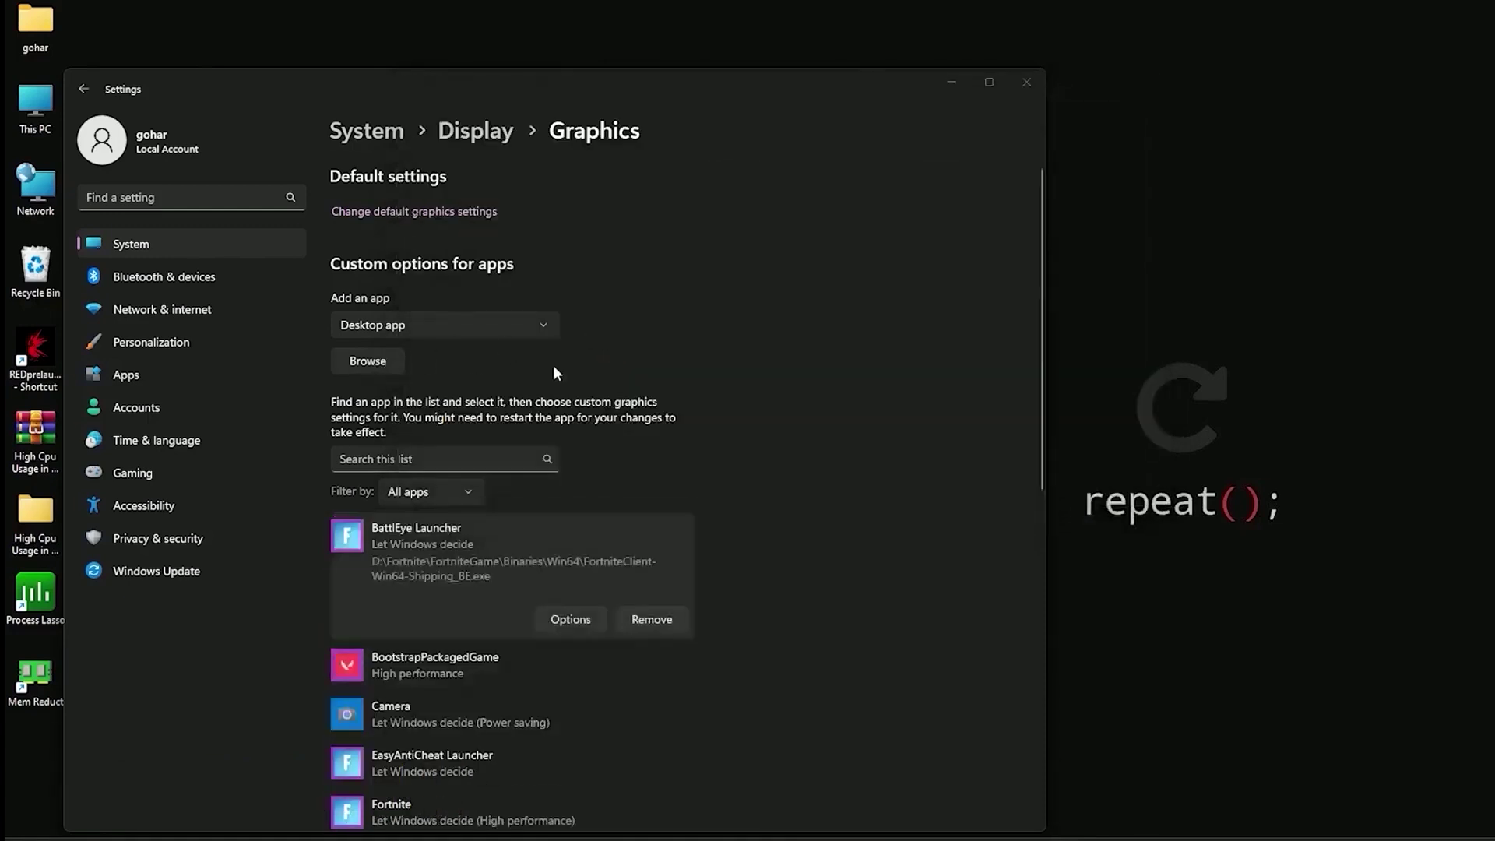
{"action": "double_click", "coordinate": [638, 335]}
{"action": "left_click", "coordinate": [379, 361]}
{"action": "double_click", "coordinate": [623, 305]}
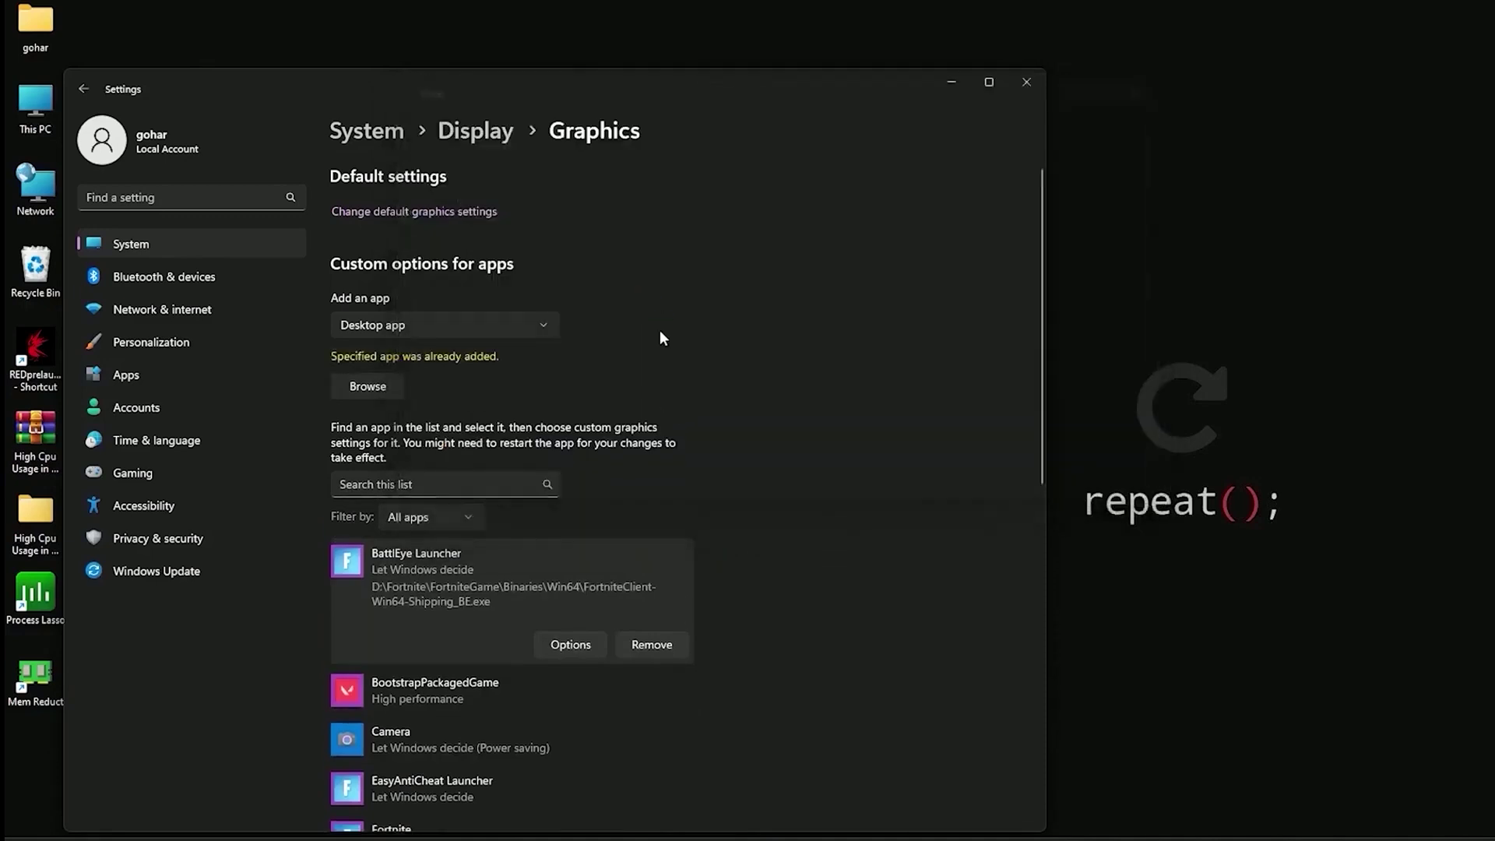
Set the graphics preference of BattlEye Launcher to High performance and save it.
{"action": "scroll", "coordinate": [674, 358], "scroll_direction": "down", "scroll_amount": 6}
{"action": "scroll", "coordinate": [535, 343], "scroll_direction": "up", "scroll_amount": 3}
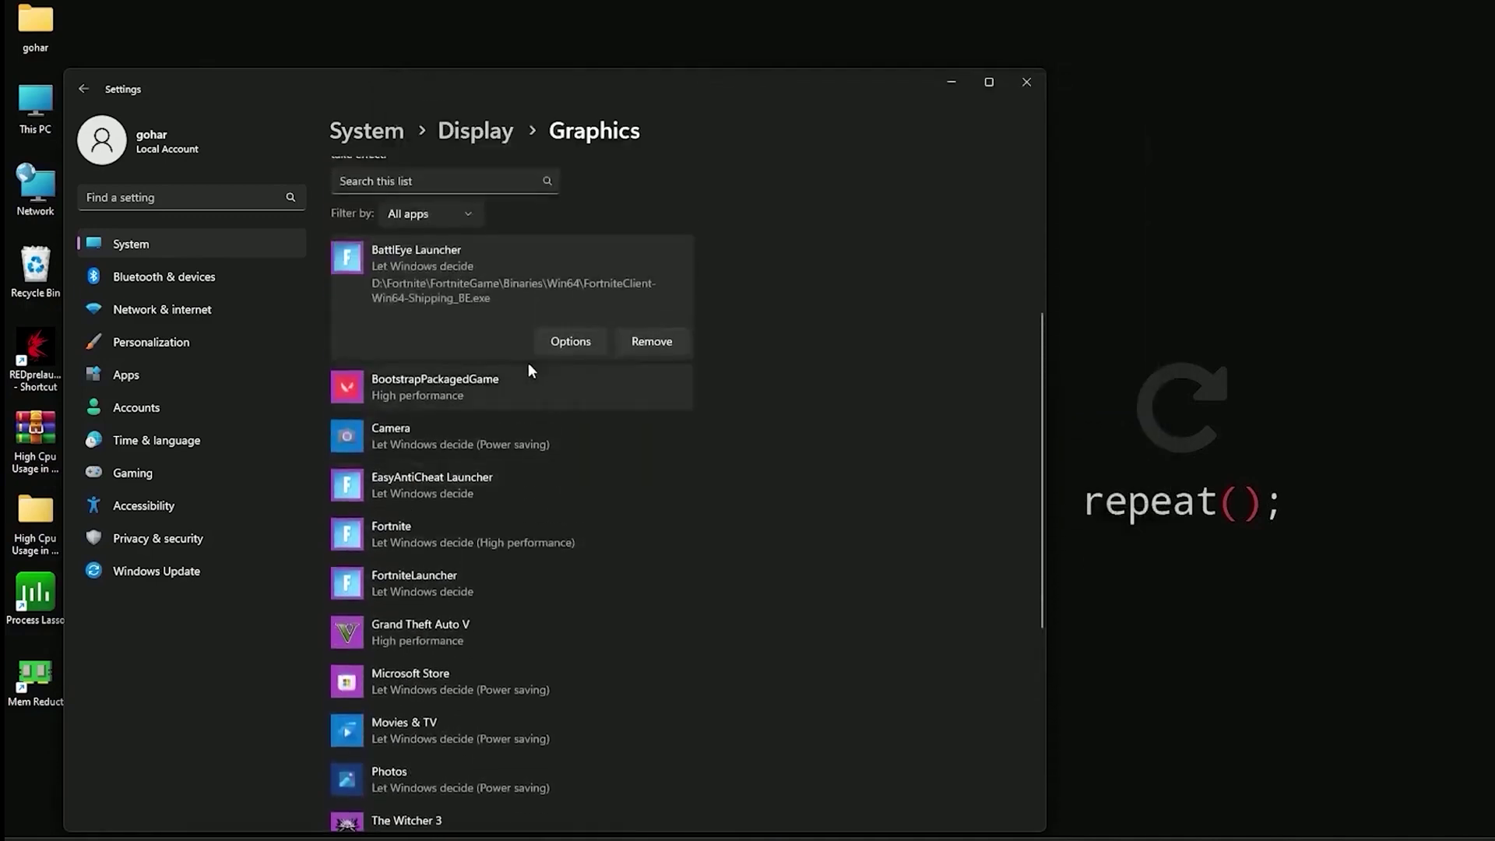
{"action": "left_click", "coordinate": [567, 337]}
{"action": "left_click", "coordinate": [454, 449]}
{"action": "left_click", "coordinate": [499, 583]}
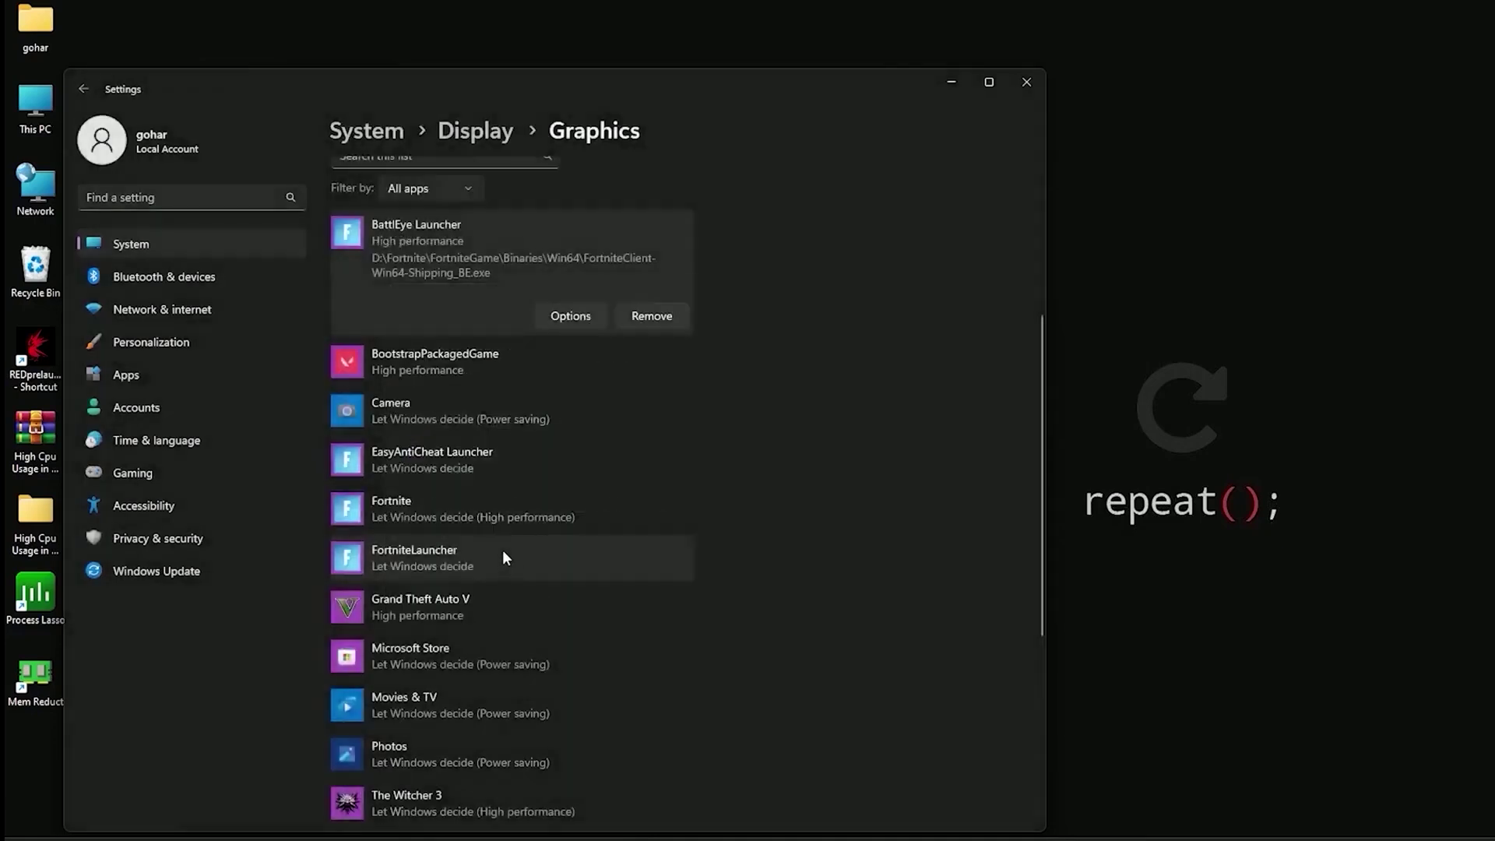
Set the graphics preference of Fortnite to High performance and save it.
{"action": "left_click", "coordinate": [499, 510]}
{"action": "left_click", "coordinate": [565, 512]}
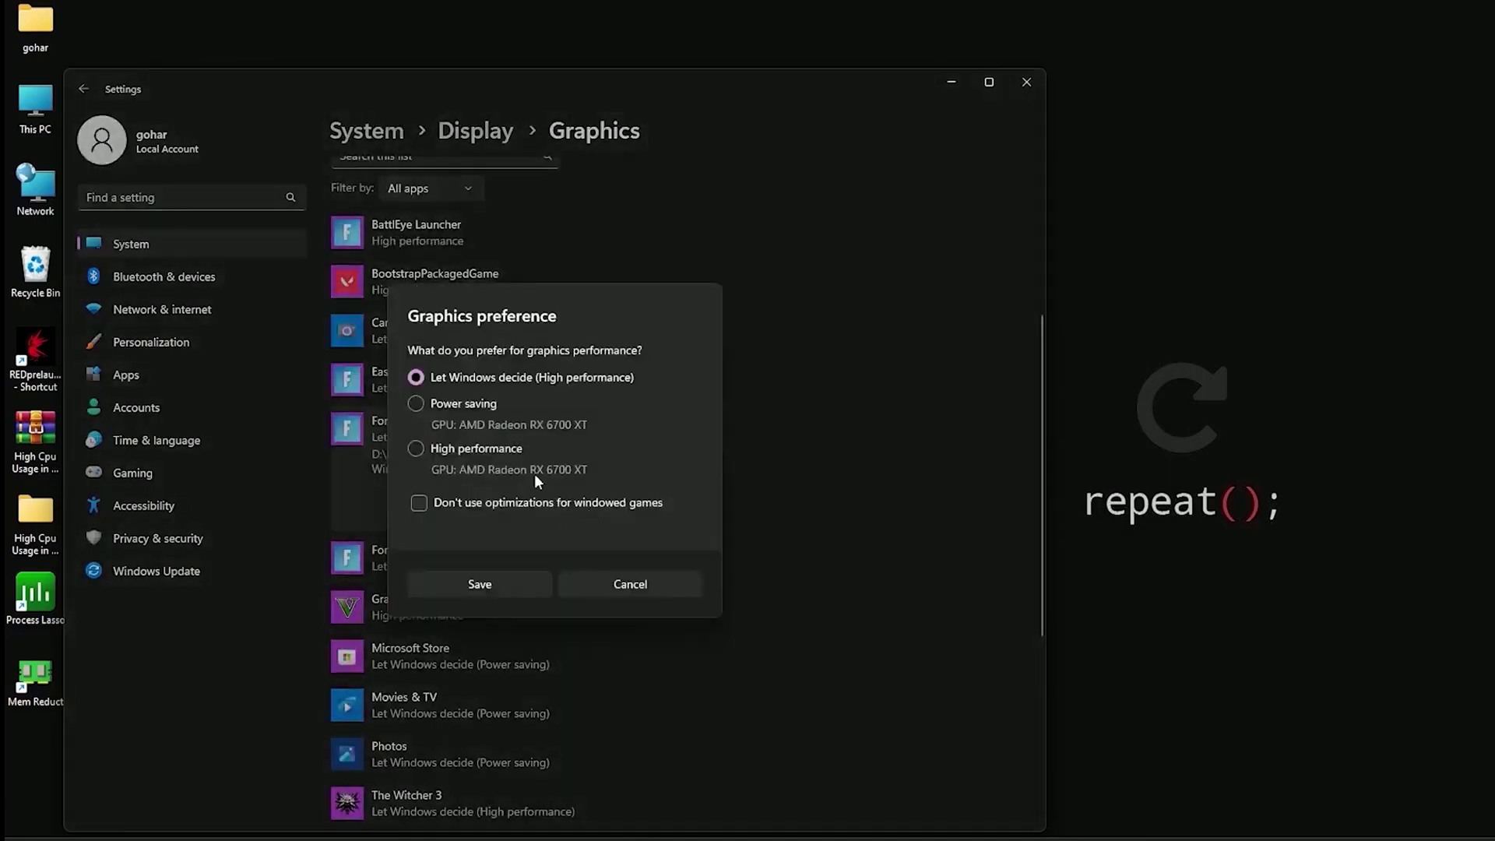
{"action": "left_click", "coordinate": [503, 584]}
Set the graphics preference of EasyAntiCheat Launcher to High performance and save it.
{"action": "left_click", "coordinate": [446, 392]}
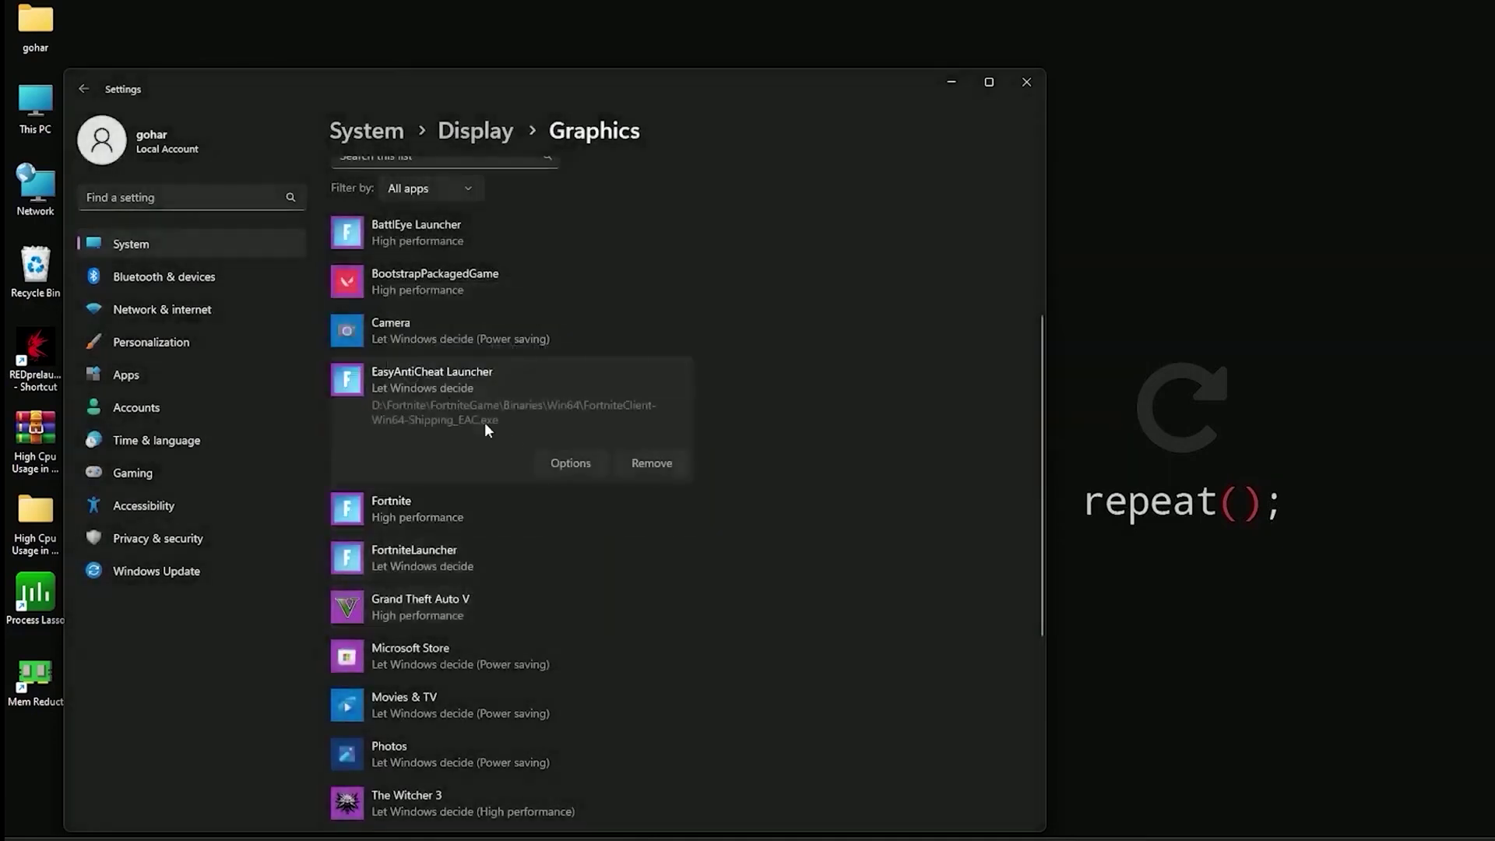
{"action": "left_click", "coordinate": [568, 463]}
{"action": "left_click", "coordinate": [413, 449]}
{"action": "left_click", "coordinate": [499, 584]}
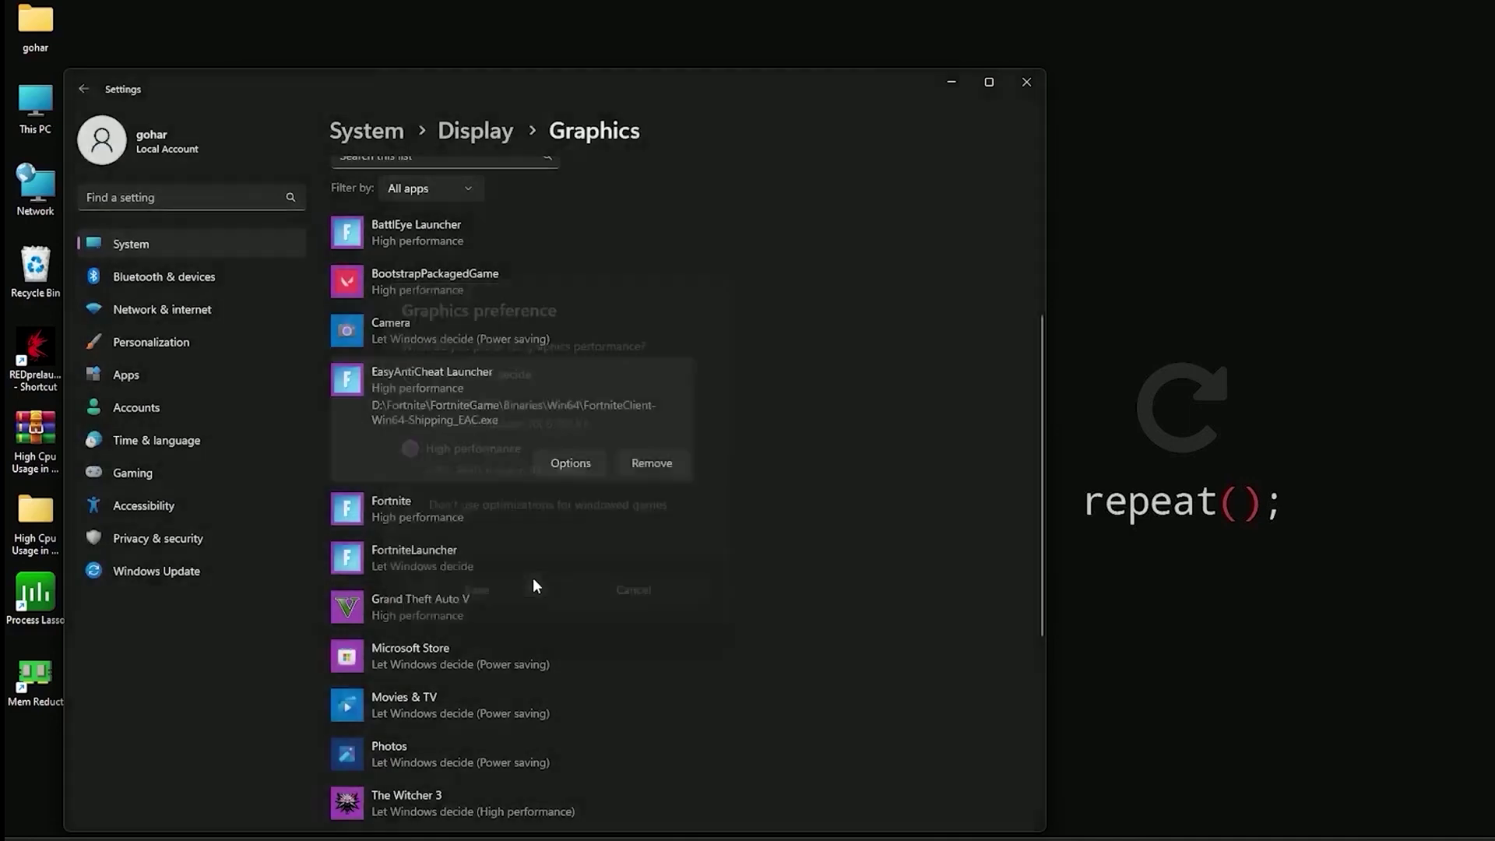
Set the graphics preference of FortniteLauncher to High performance and save it.
{"action": "left_click", "coordinate": [469, 552]}
{"action": "left_click", "coordinate": [578, 562]}
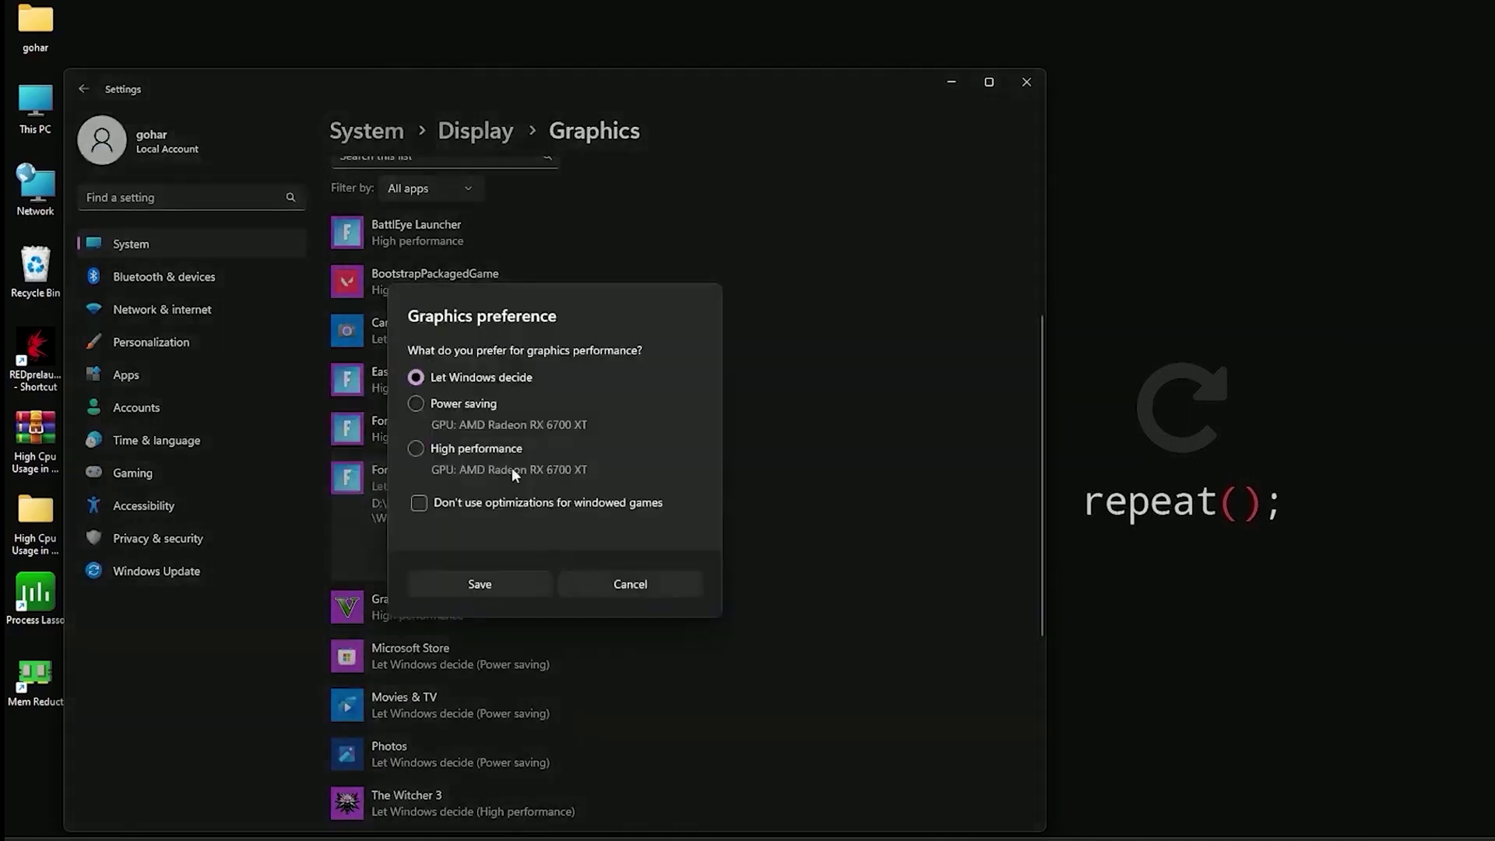
{"action": "left_click", "coordinate": [486, 586]}
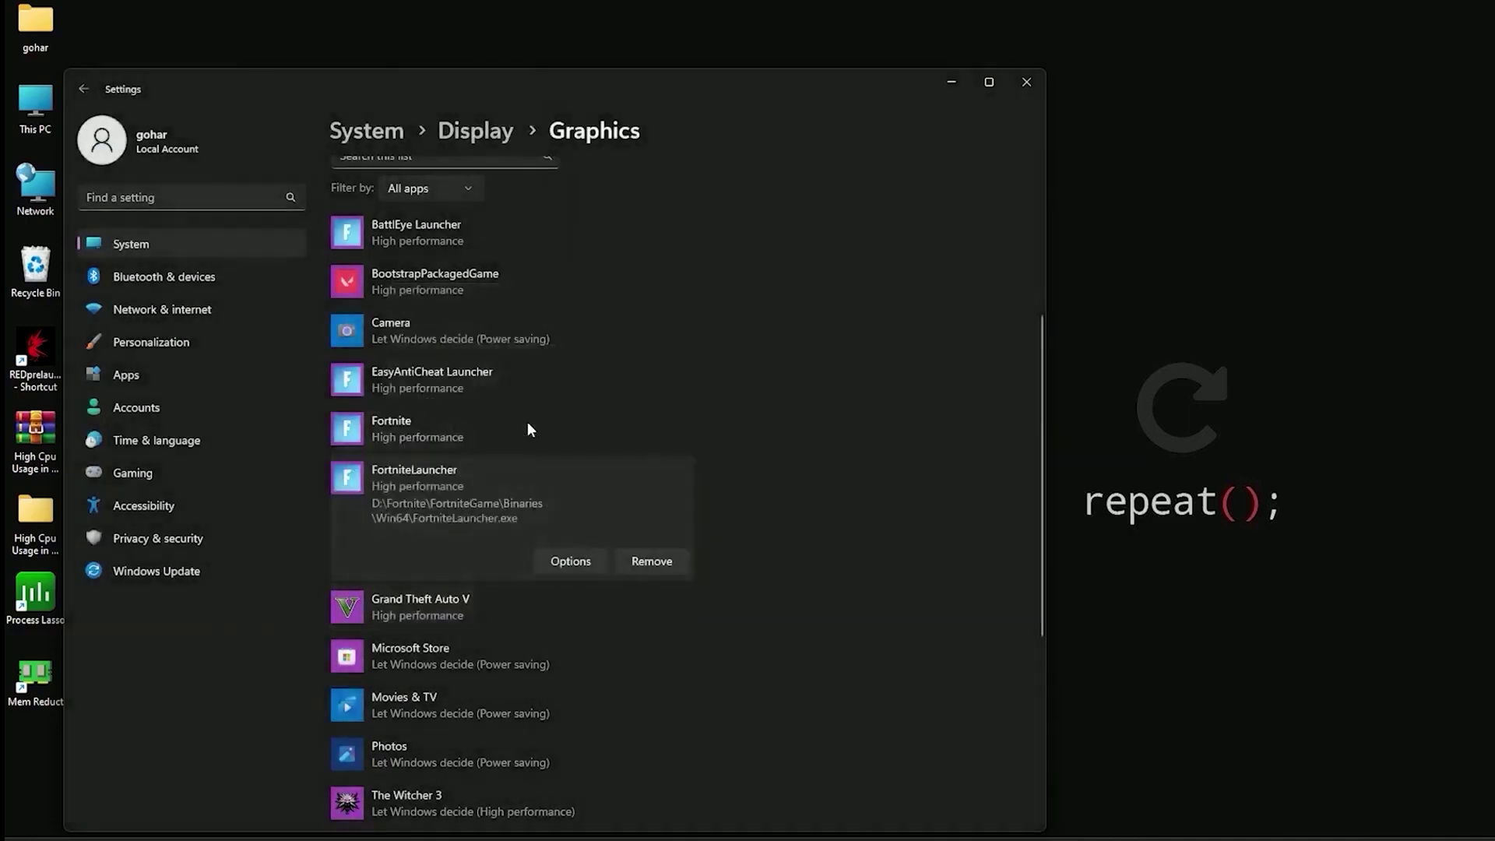
Close the Settings window and refresh the desktop.
{"action": "left_click", "coordinate": [1026, 82]}
{"action": "right_click", "coordinate": [406, 243]}
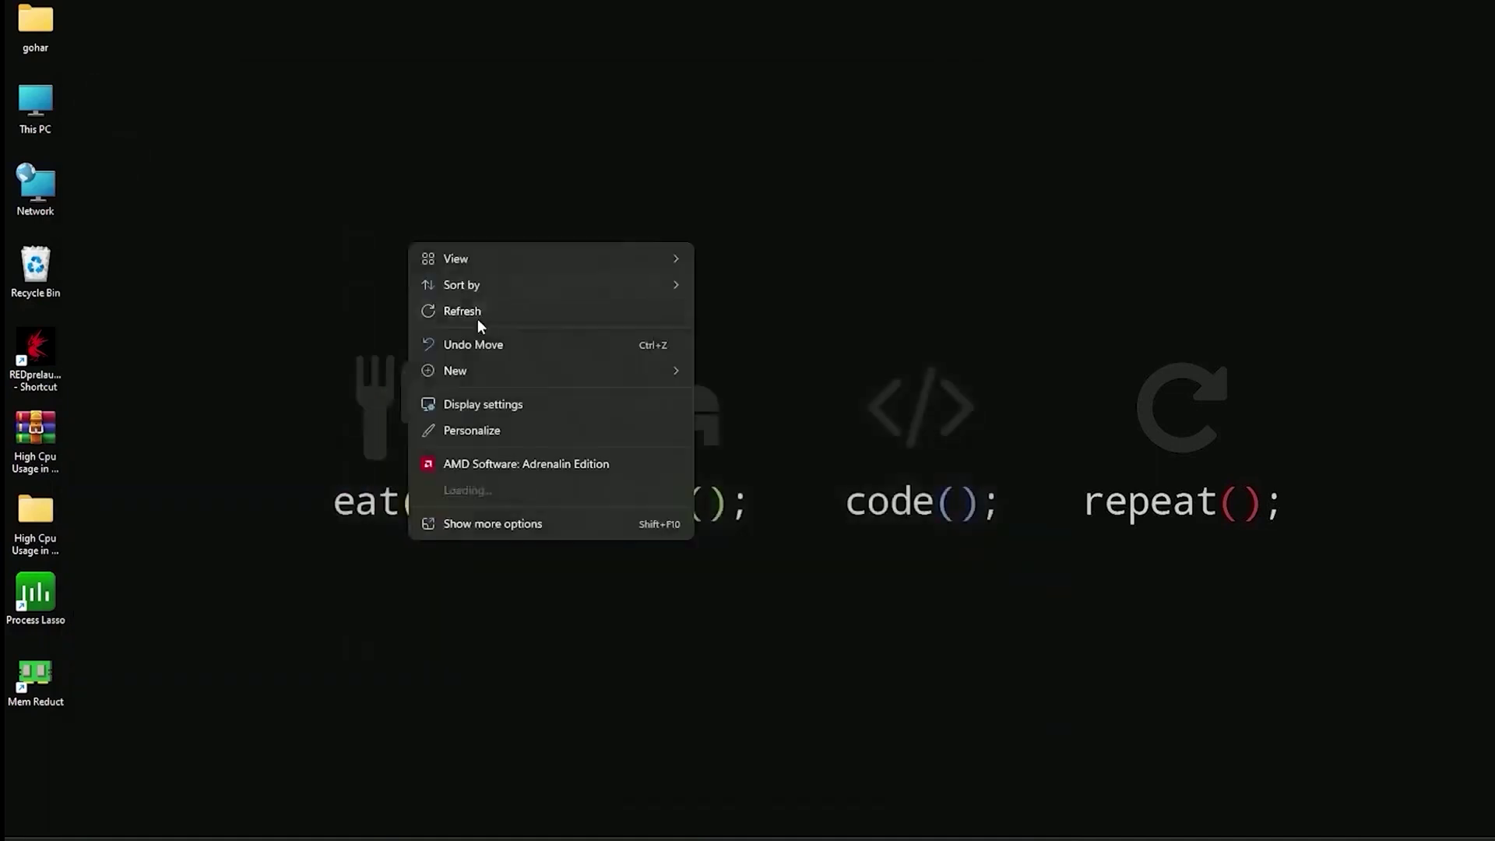
{"action": "left_click", "coordinate": [478, 319]}
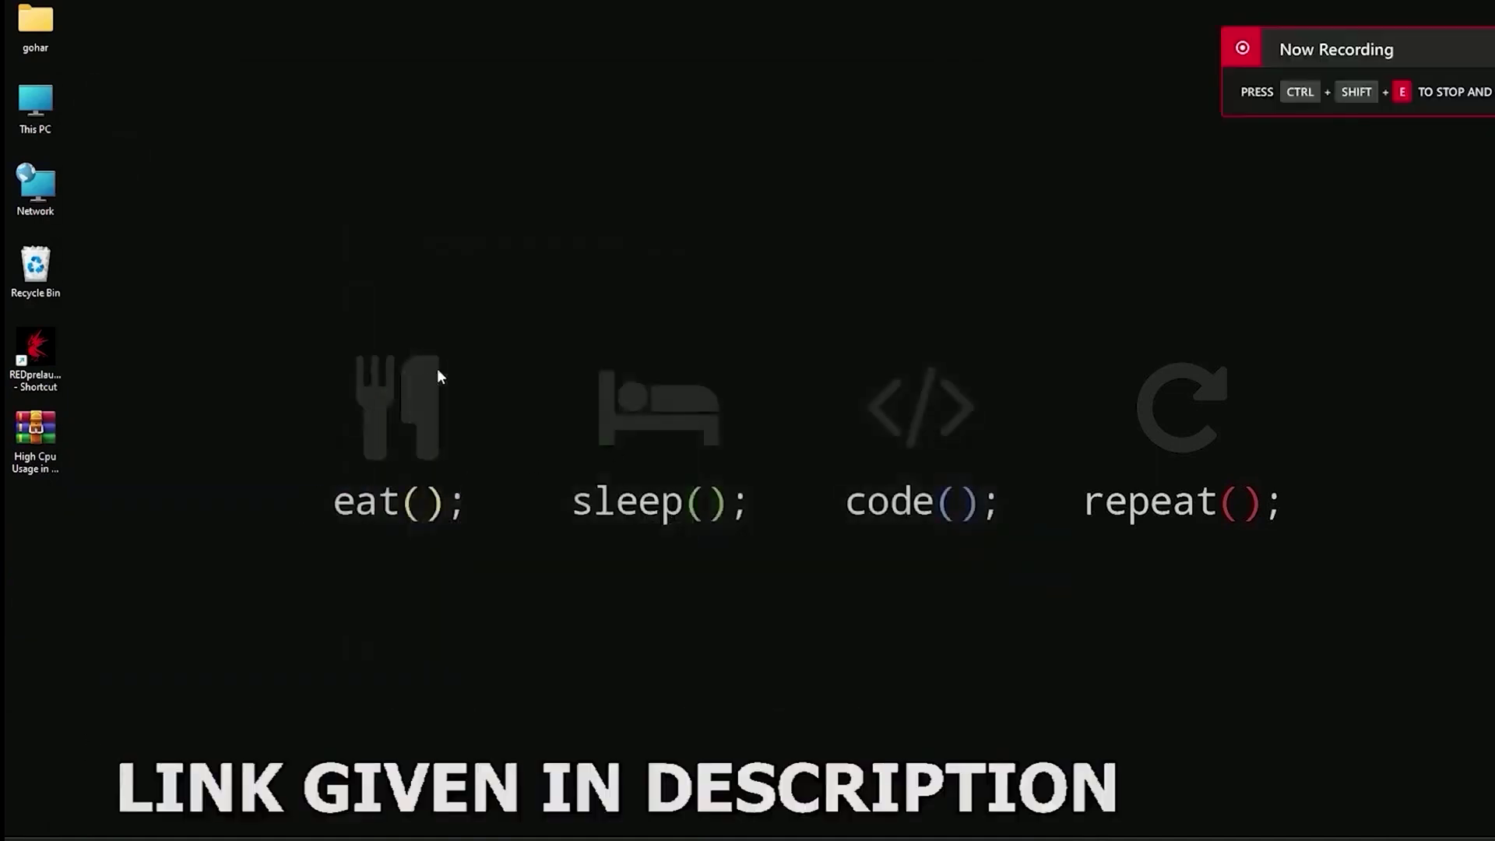
{"action": "right_click", "coordinate": [439, 369]}
{"action": "left_click", "coordinate": [488, 438]}
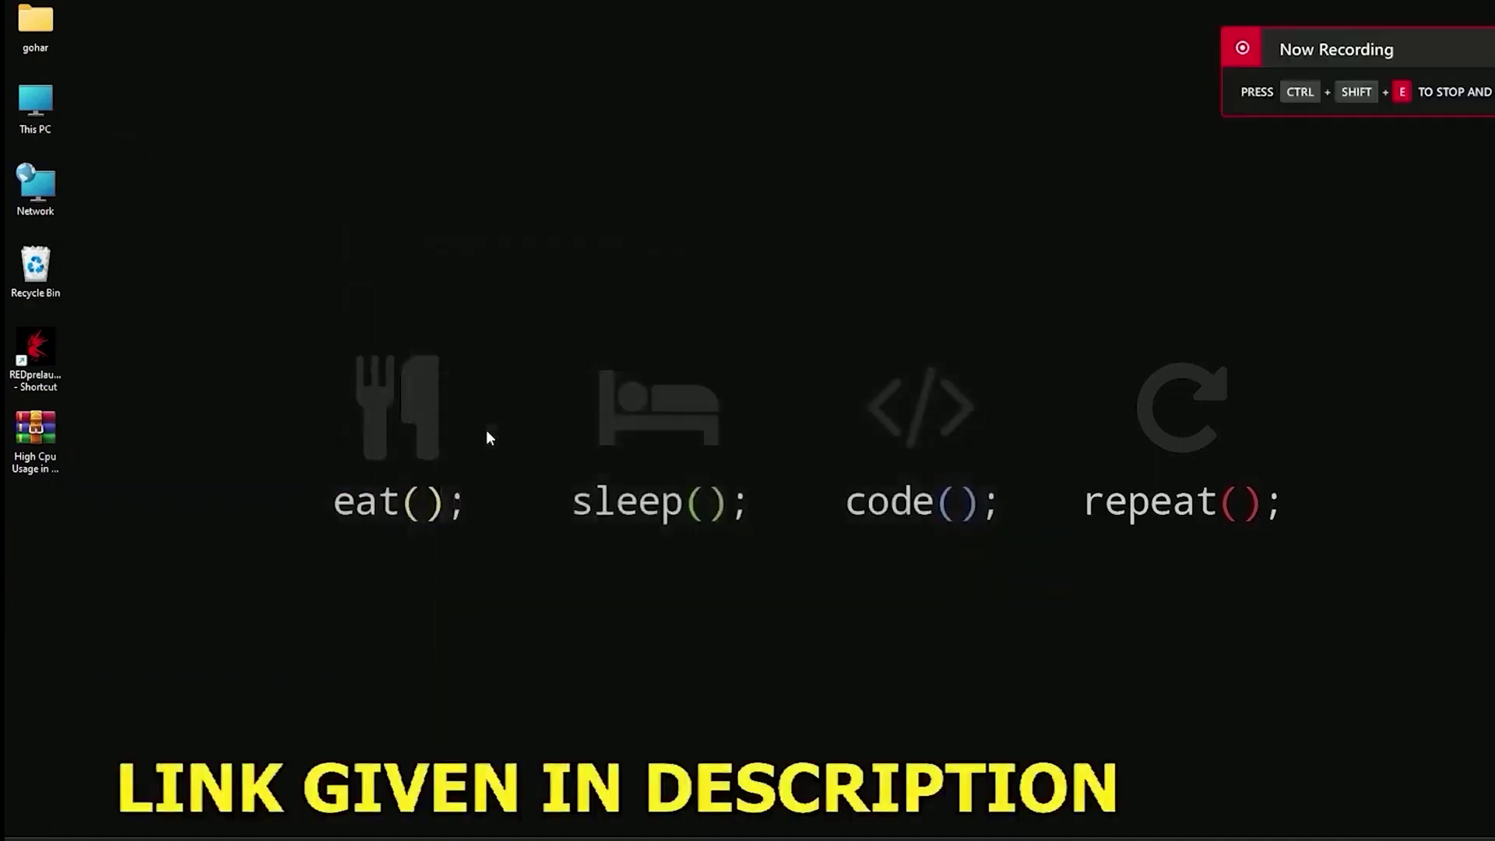
{"action": "right_click", "coordinate": [486, 429]}
{"action": "left_click", "coordinate": [566, 501]}
{"action": "right_click", "coordinate": [480, 364]}
{"action": "left_click", "coordinate": [534, 433]}
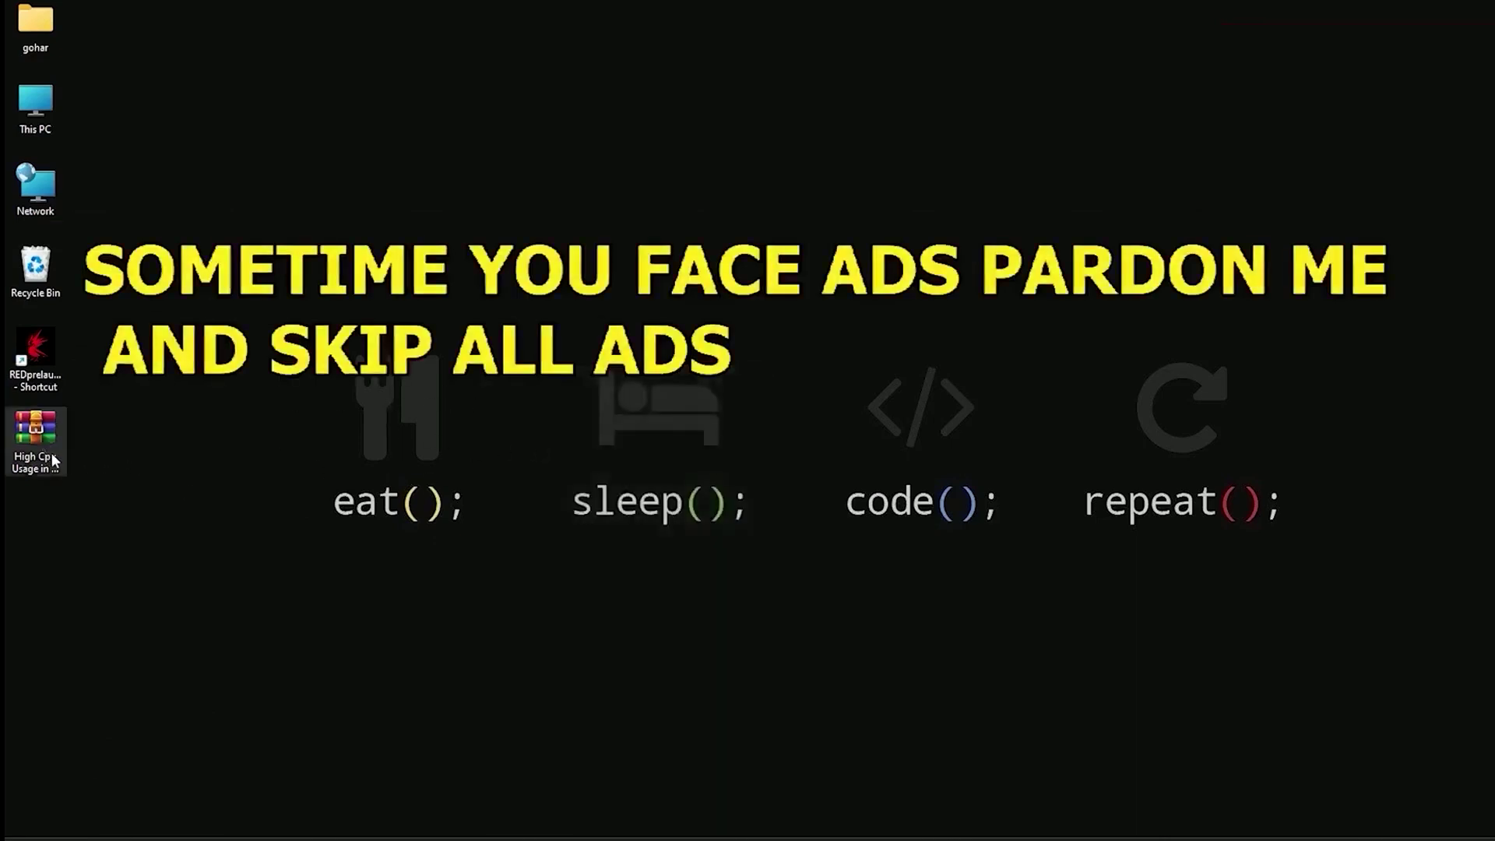
{"action": "left_click_drag", "start_coordinate": [167, 612], "coordinate": [8, 408]}
{"action": "left_click", "coordinate": [157, 525]}
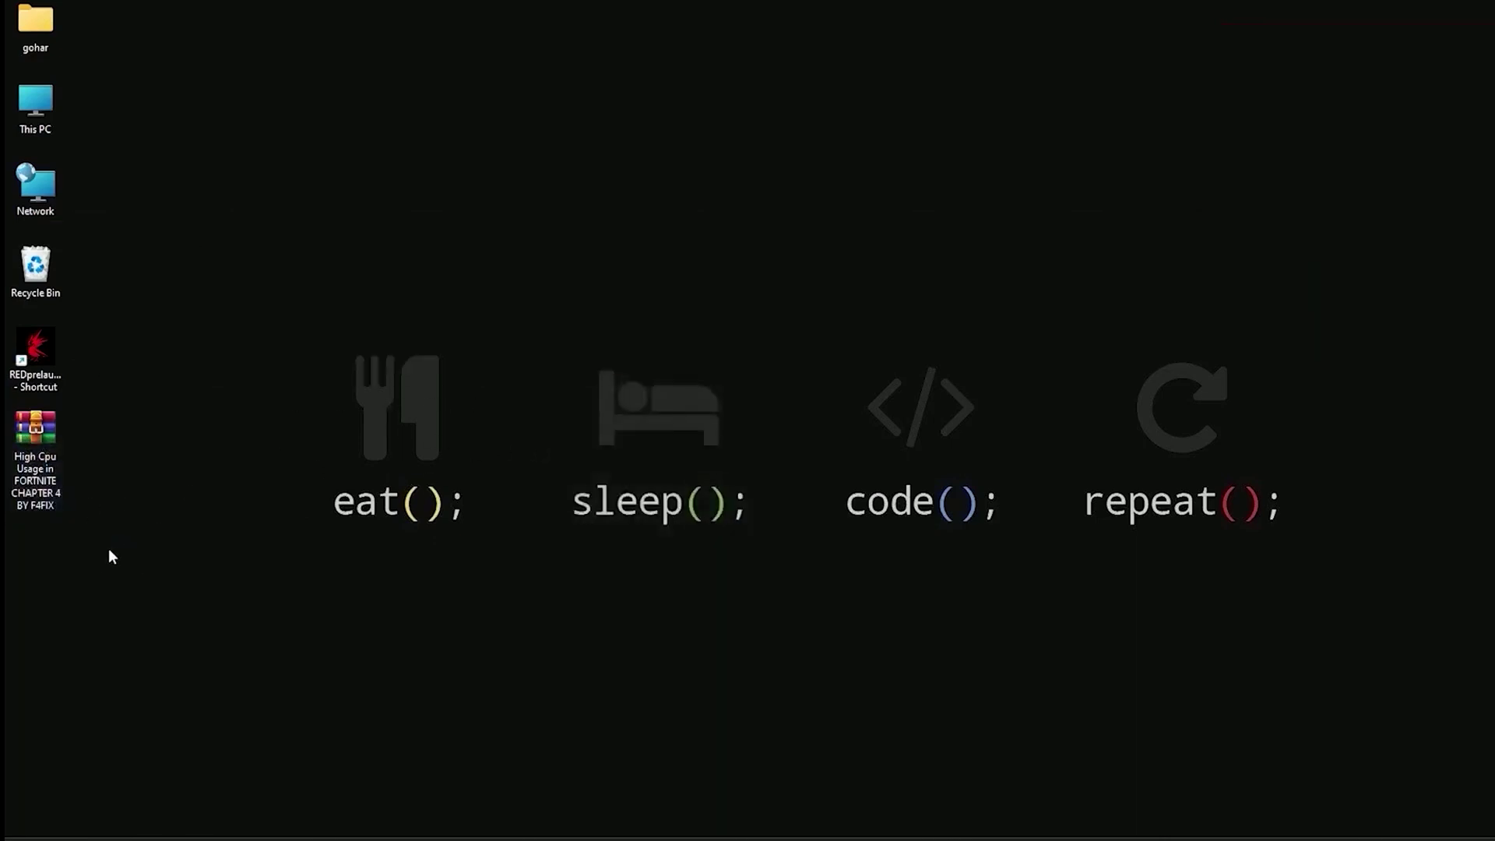
Extract the folder in the High Cpu Usage in FORTNITE CHAPTER 4 BY F4FIX archive to the desktop and close the archive.
{"action": "double_click", "coordinate": [40, 440]}
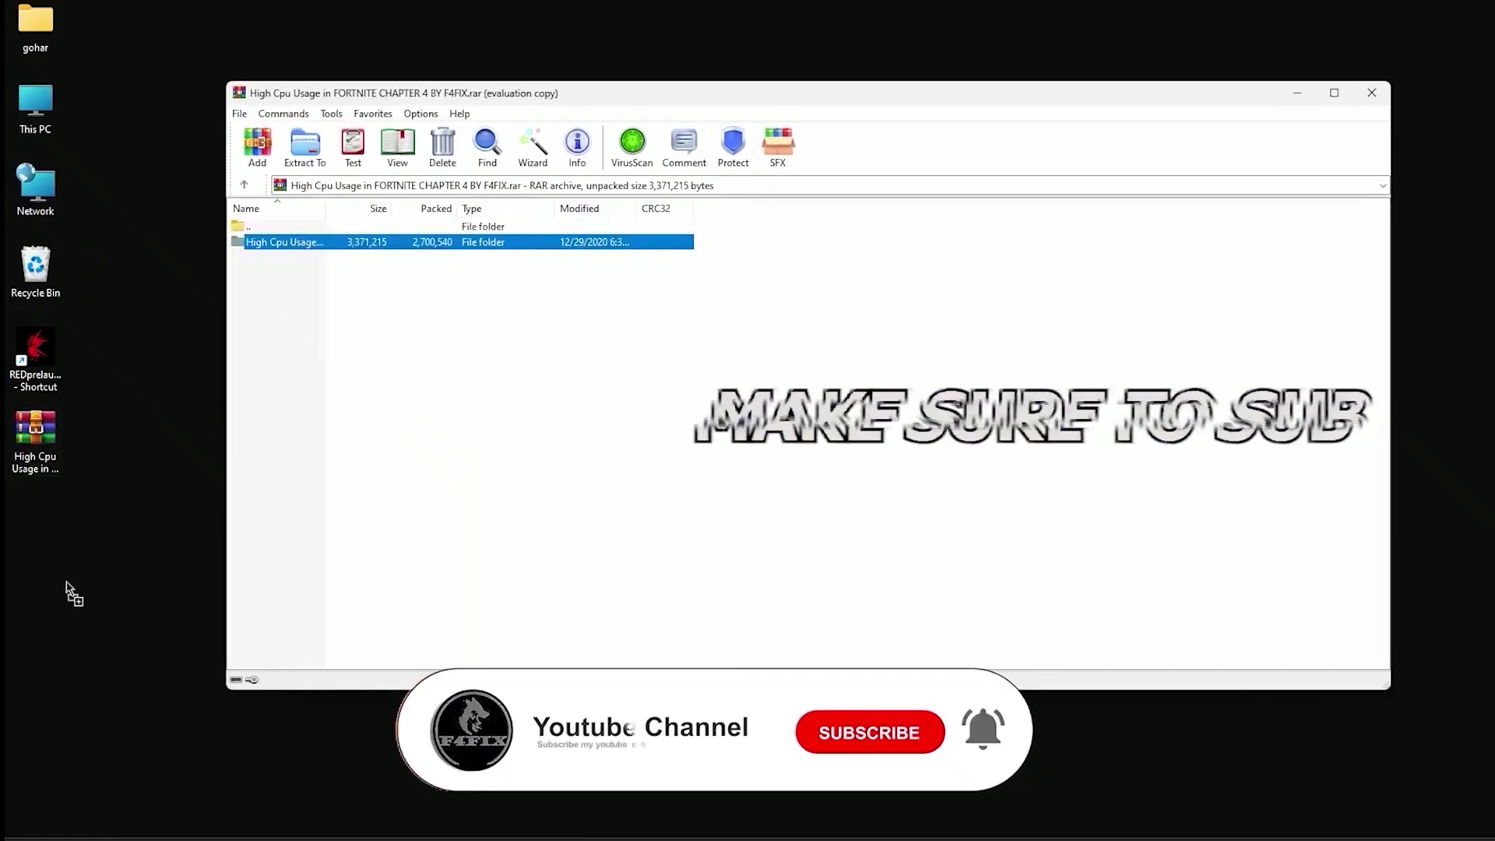
{"action": "left_click", "coordinate": [1371, 93]}
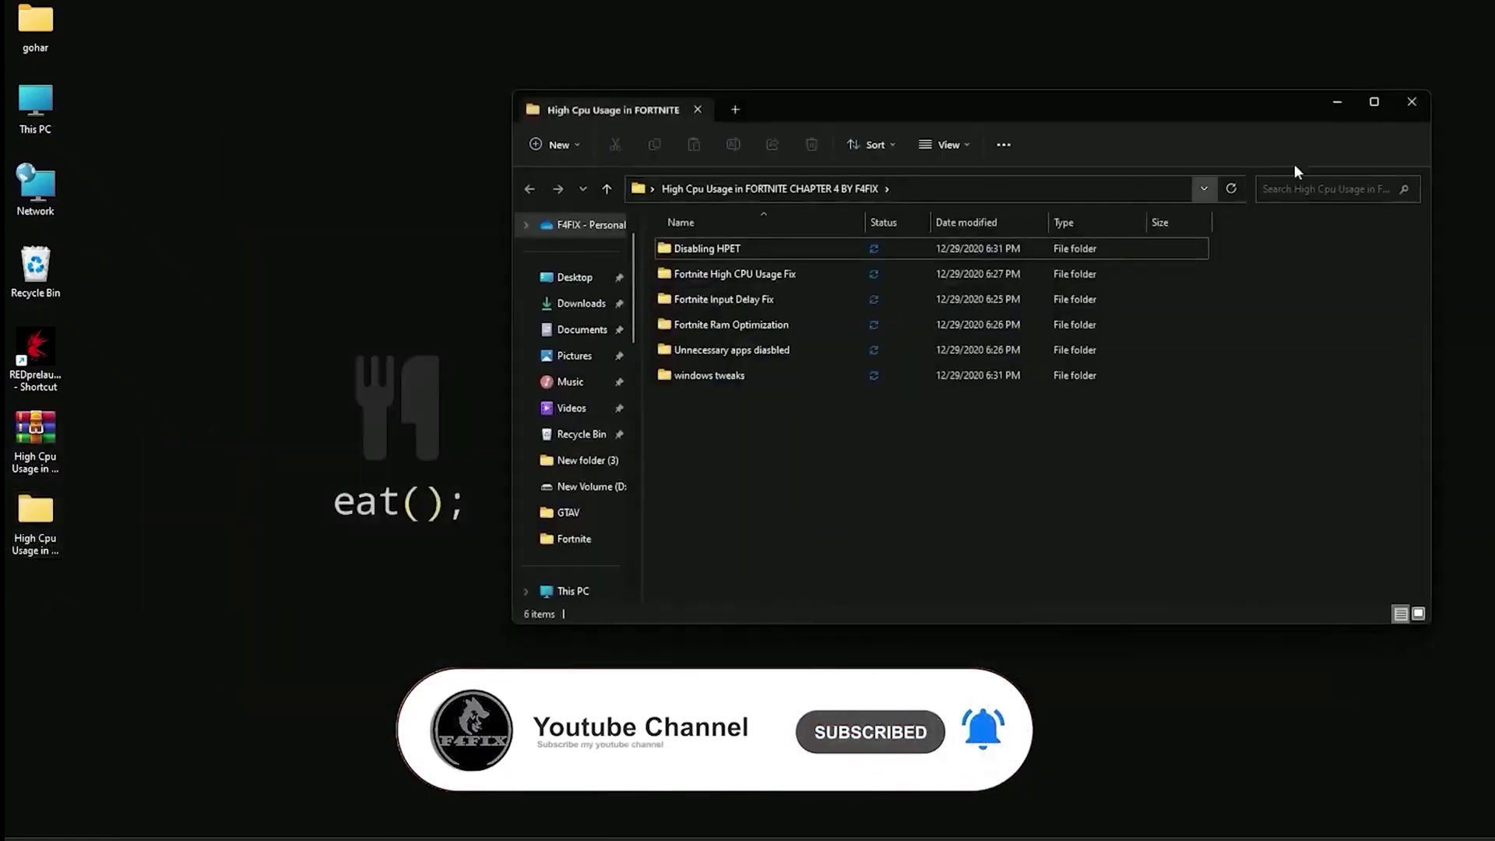
Maximize the extracted High Cpu Usage in FORTNITE folder window and show its subfolders as extra large icons.
{"action": "left_click", "coordinate": [1375, 104]}
{"action": "left_click", "coordinate": [440, 43]}
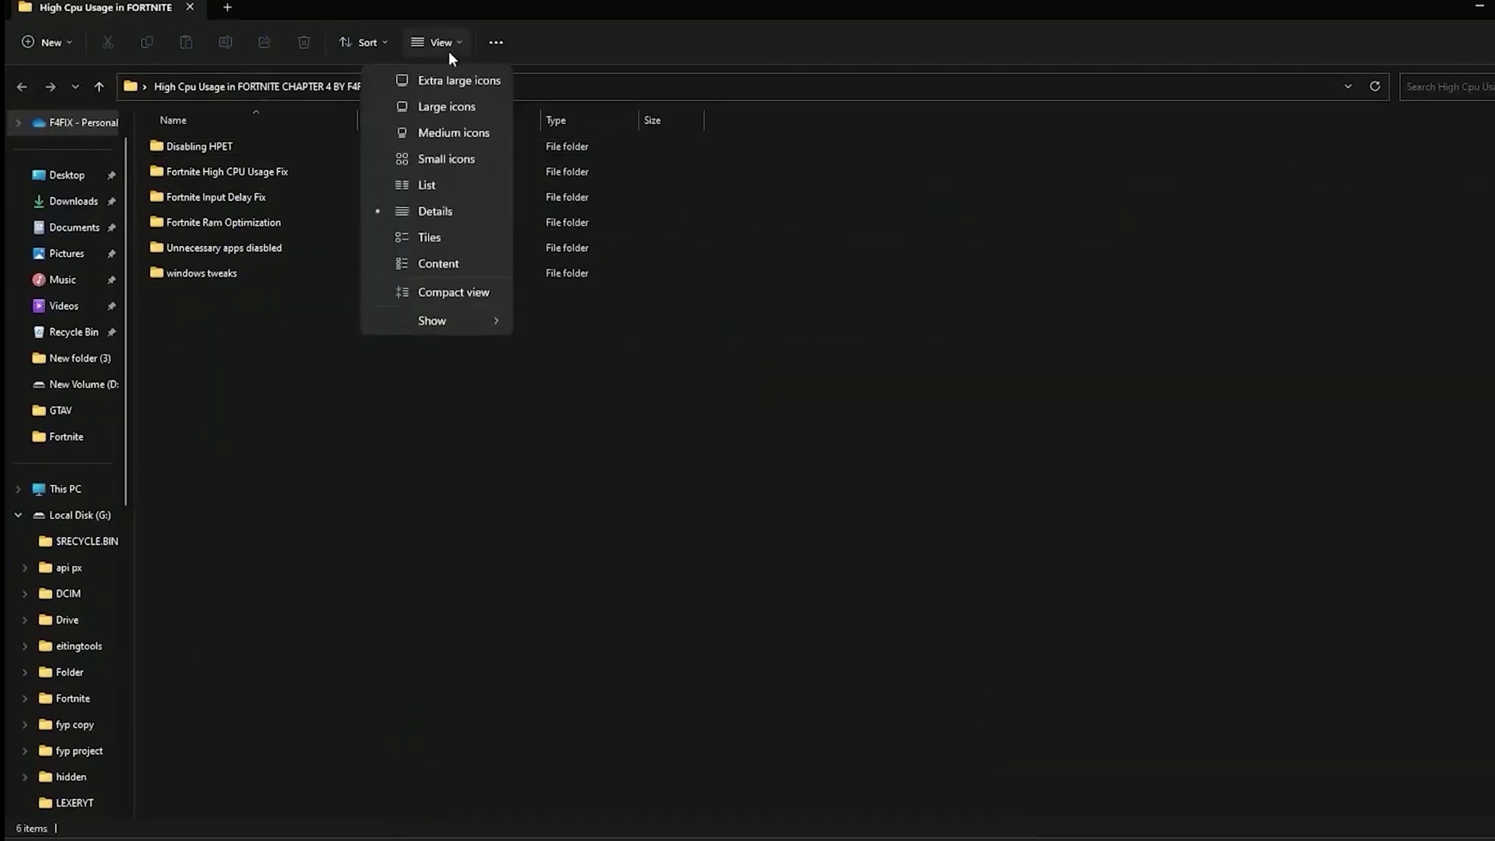
{"action": "left_click", "coordinate": [451, 85]}
{"action": "left_click_drag", "start_coordinate": [1487, 576], "coordinate": [342, 325]}
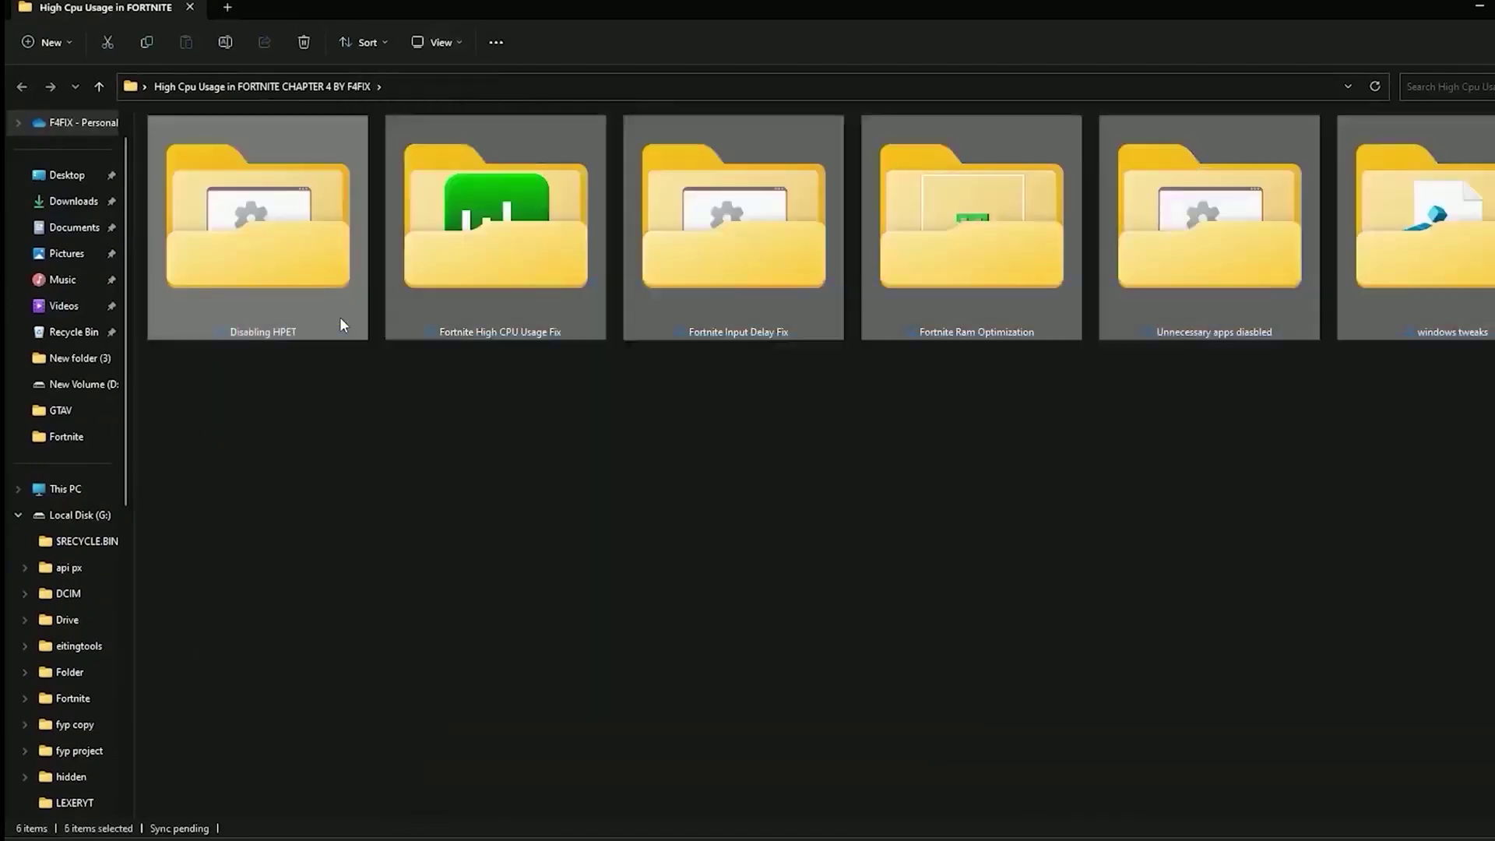
{"action": "left_click_drag", "start_coordinate": [1347, 494], "coordinate": [491, 497]}
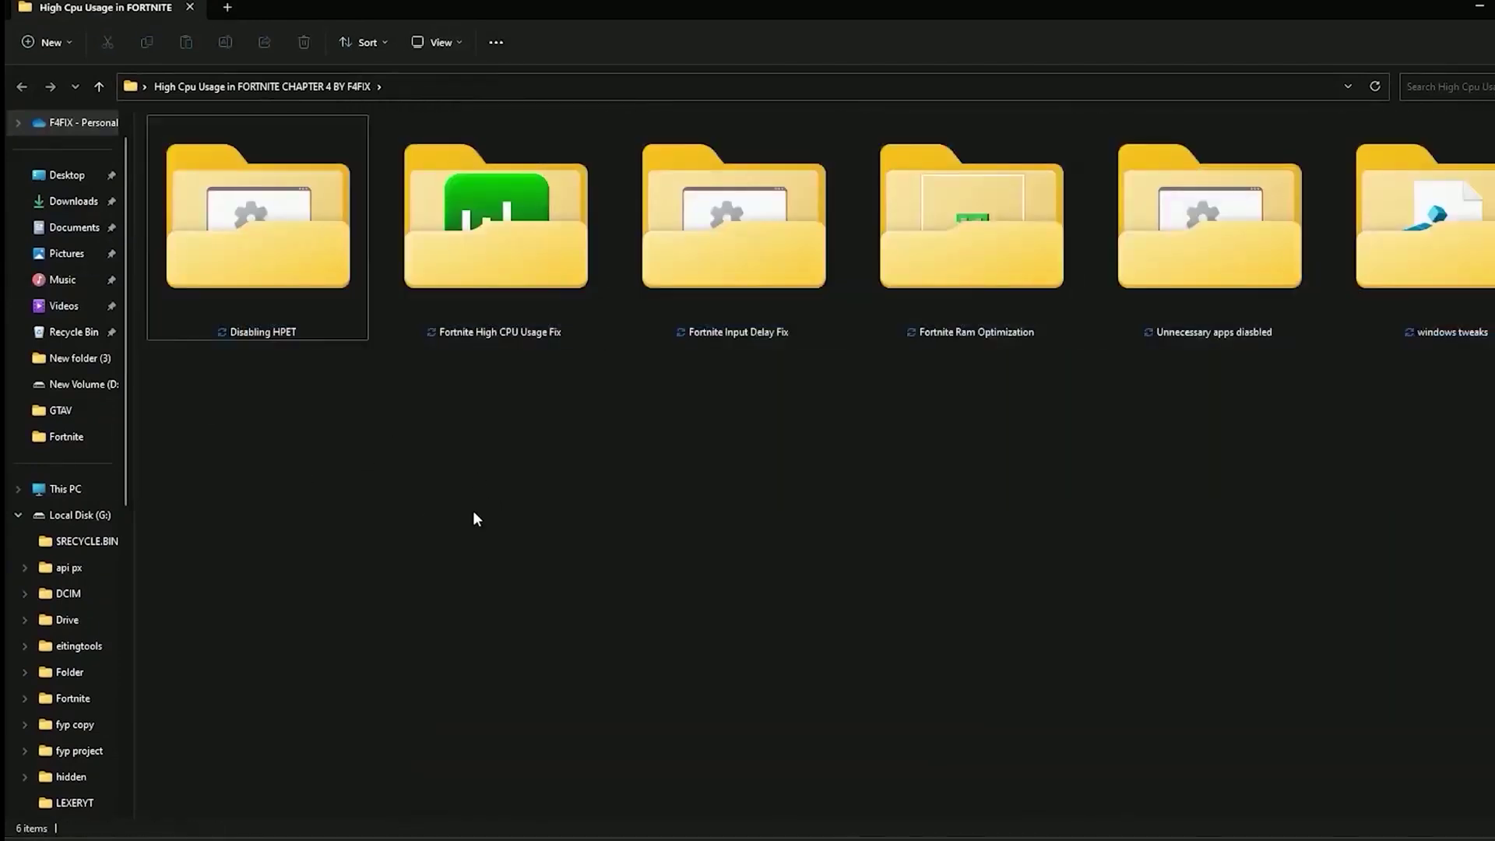
Open the Disabling HPET folder and show its contents as extra large icons.
{"action": "double_click", "coordinate": [248, 312]}
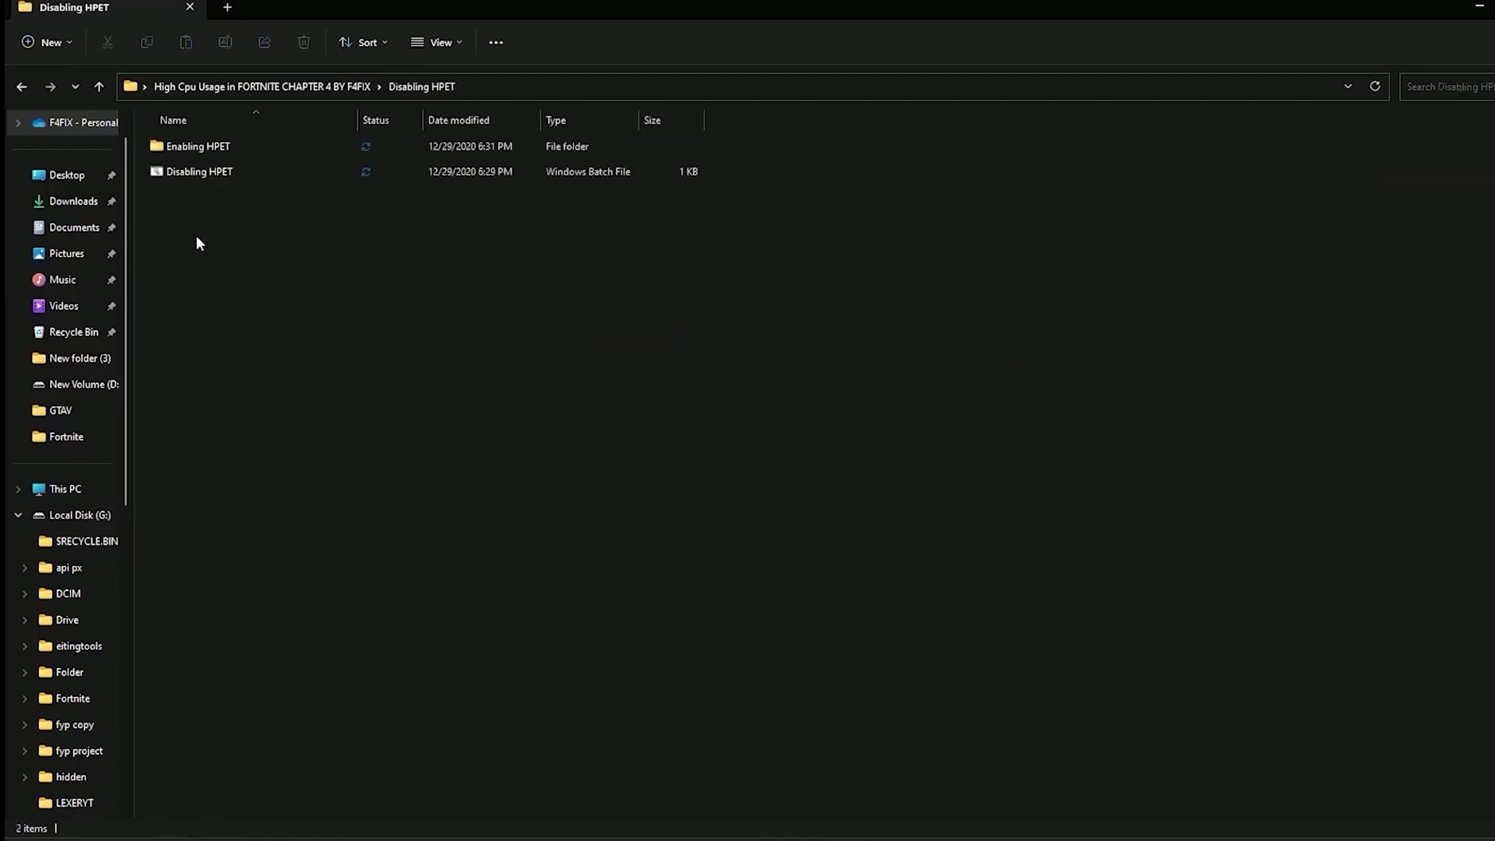
{"action": "left_click", "coordinate": [422, 44]}
{"action": "left_click", "coordinate": [432, 75]}
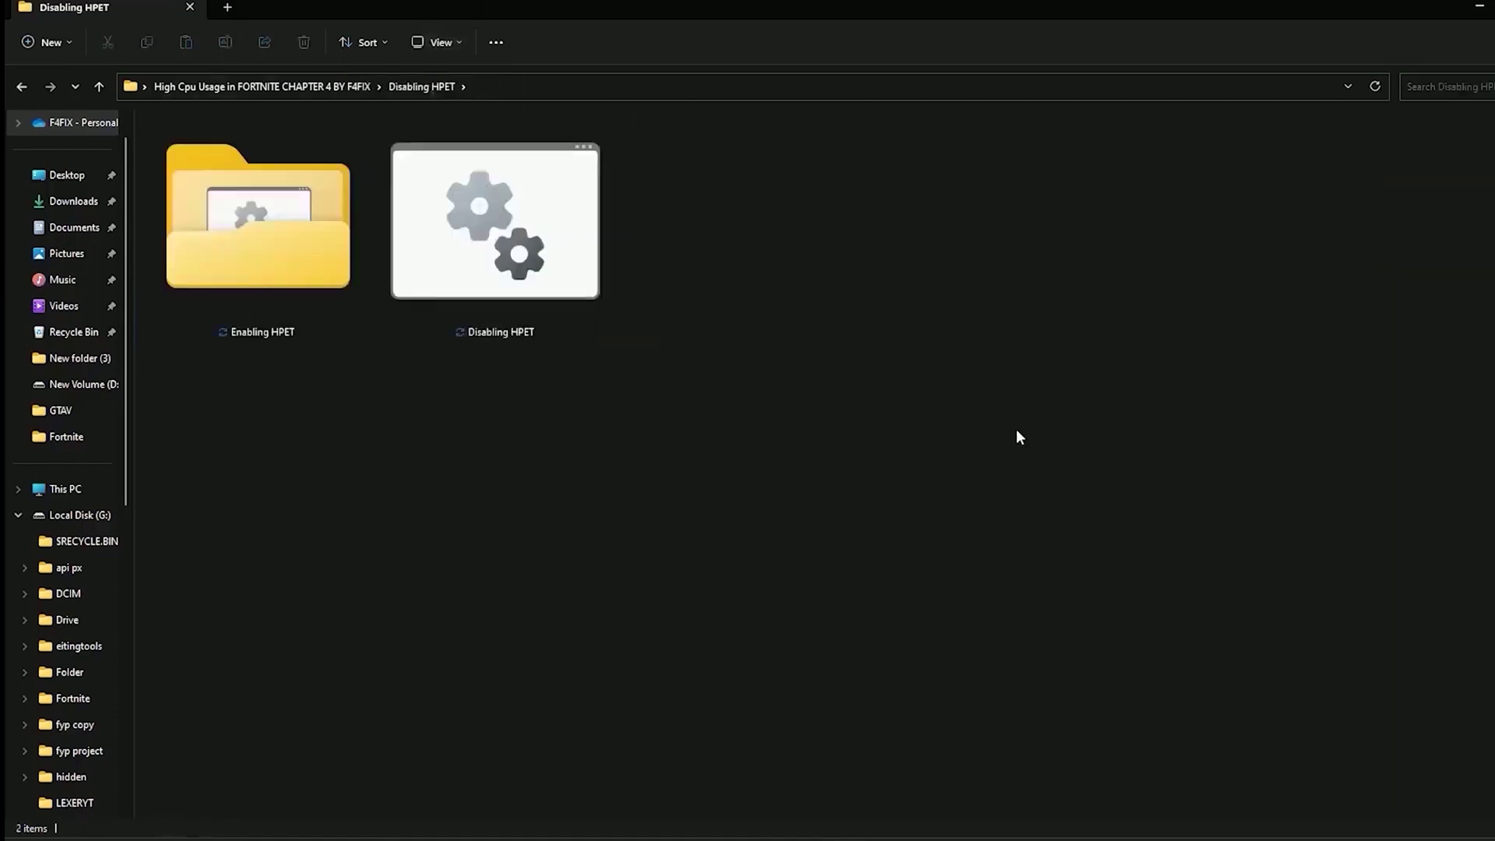
Run the Disabling HPET batch file as administrator and dismiss its console window.
{"action": "left_click_drag", "start_coordinate": [1016, 429], "coordinate": [506, 234]}
{"action": "right_click", "coordinate": [510, 232]}
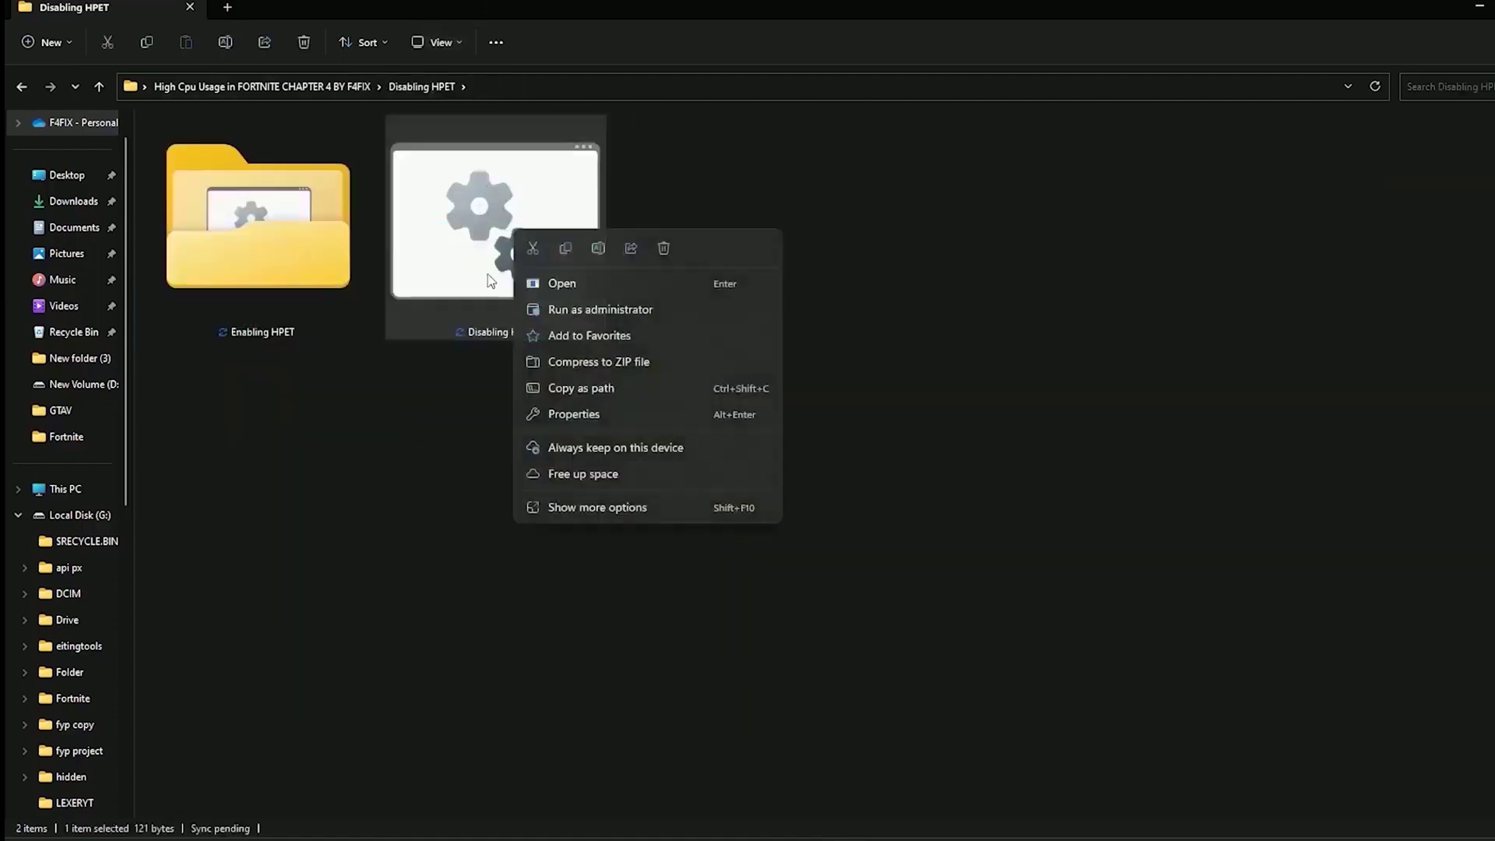
{"action": "left_click", "coordinate": [600, 303]}
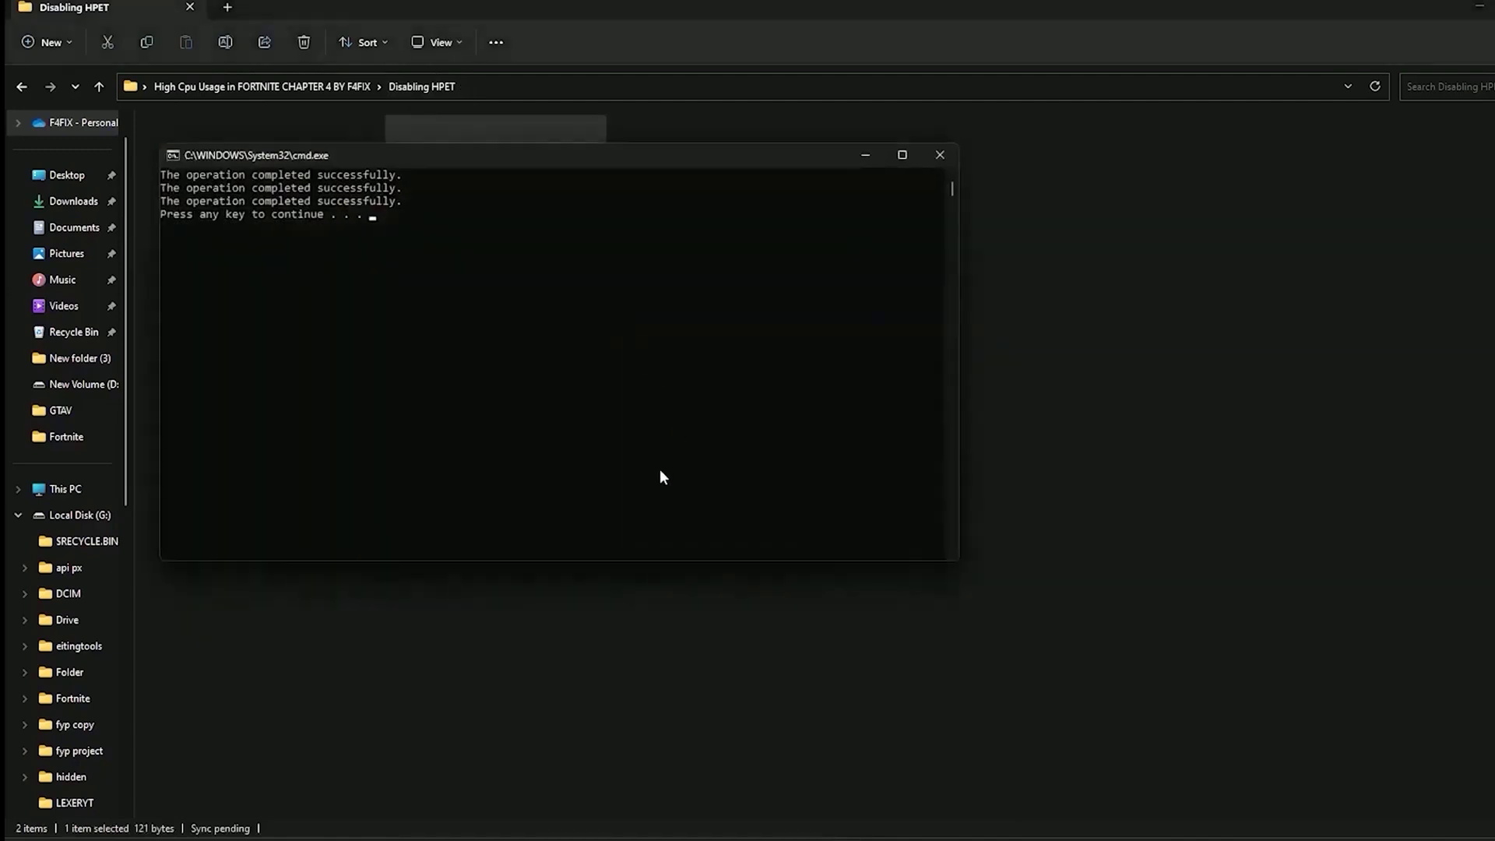
{"action": "key", "text": "Return"}
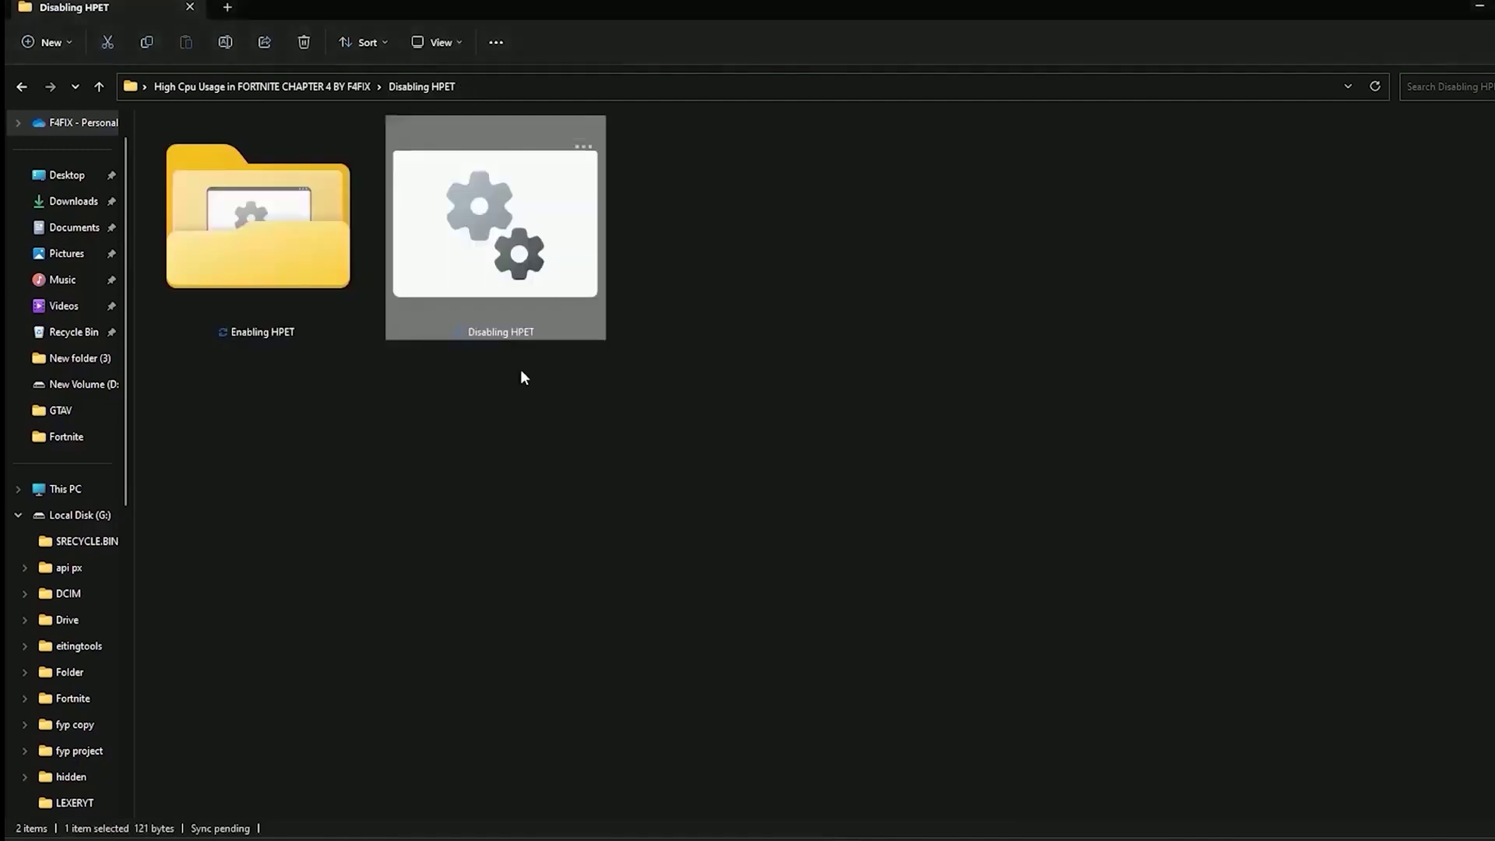
Merge the Run Fortnite On High Priority Every Launch file from the Fortnite High CPU Usage Fix folder into the registry.
{"action": "left_click", "coordinate": [99, 86]}
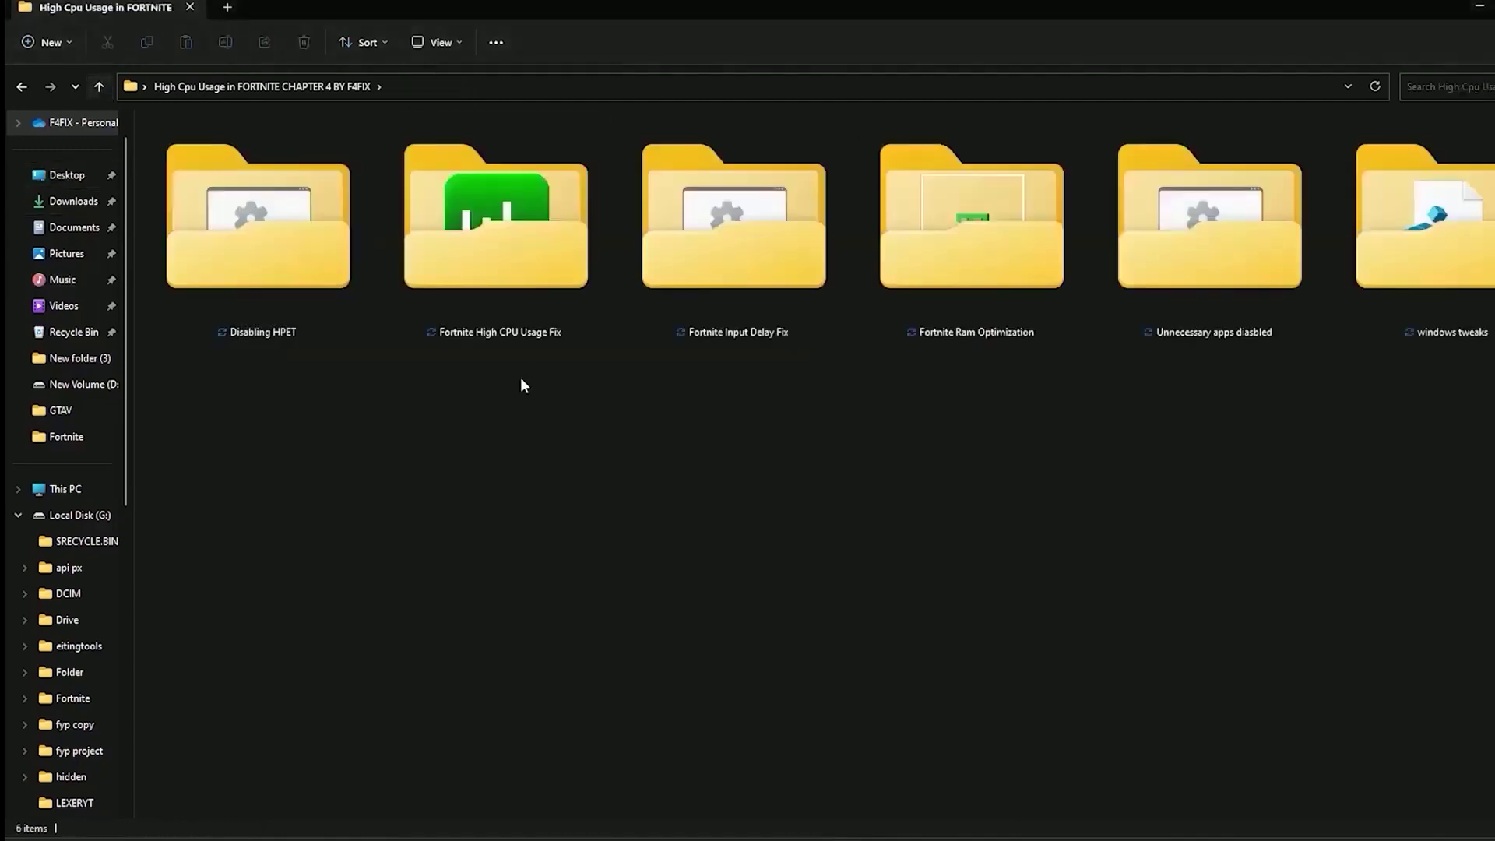
{"action": "double_click", "coordinate": [509, 296]}
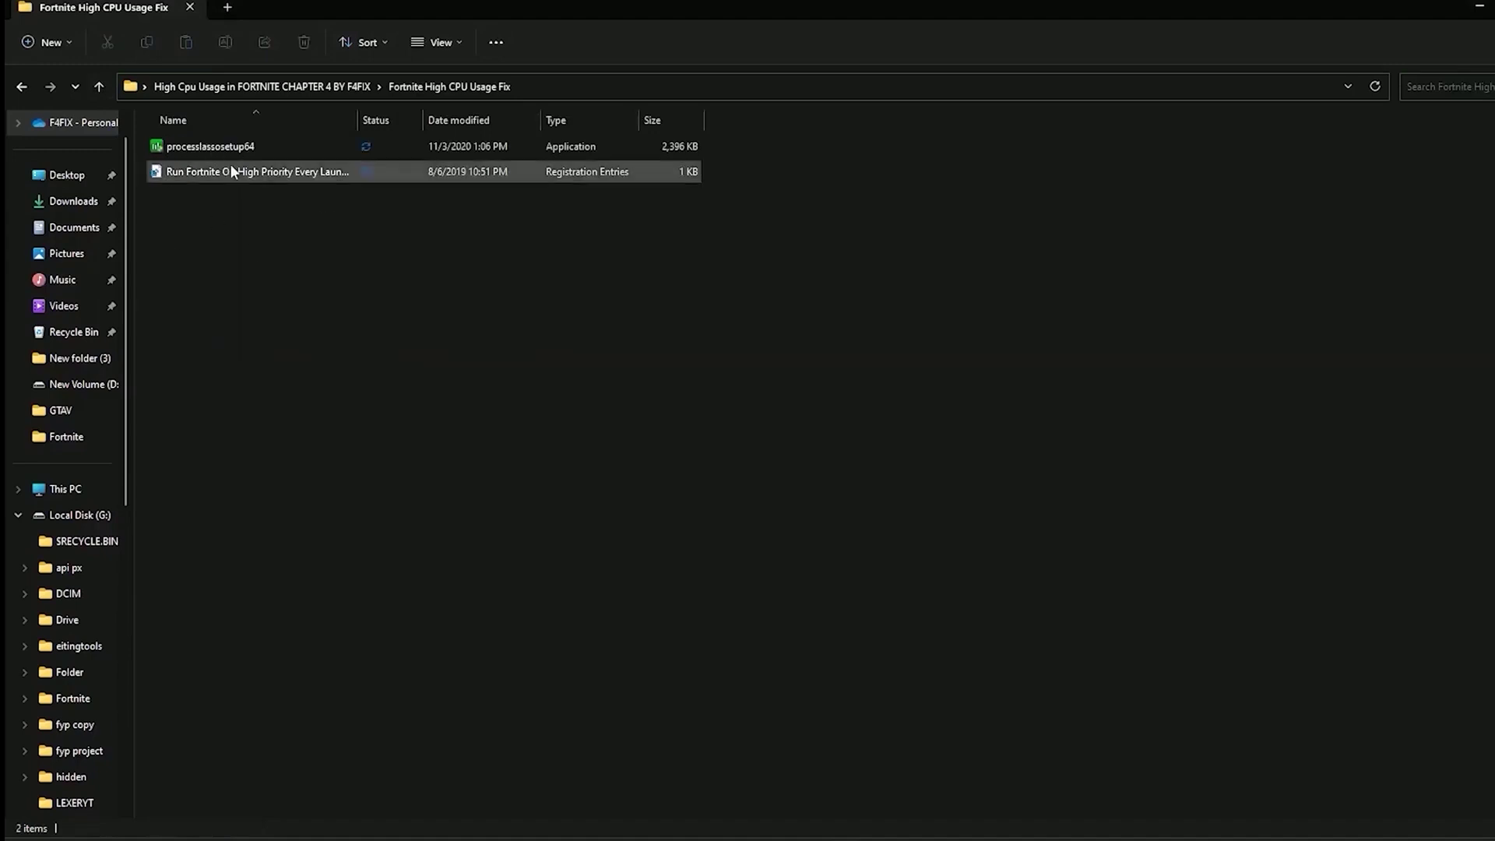
{"action": "left_click", "coordinate": [234, 171]}
{"action": "double_click", "coordinate": [234, 172]}
{"action": "left_click", "coordinate": [913, 452]}
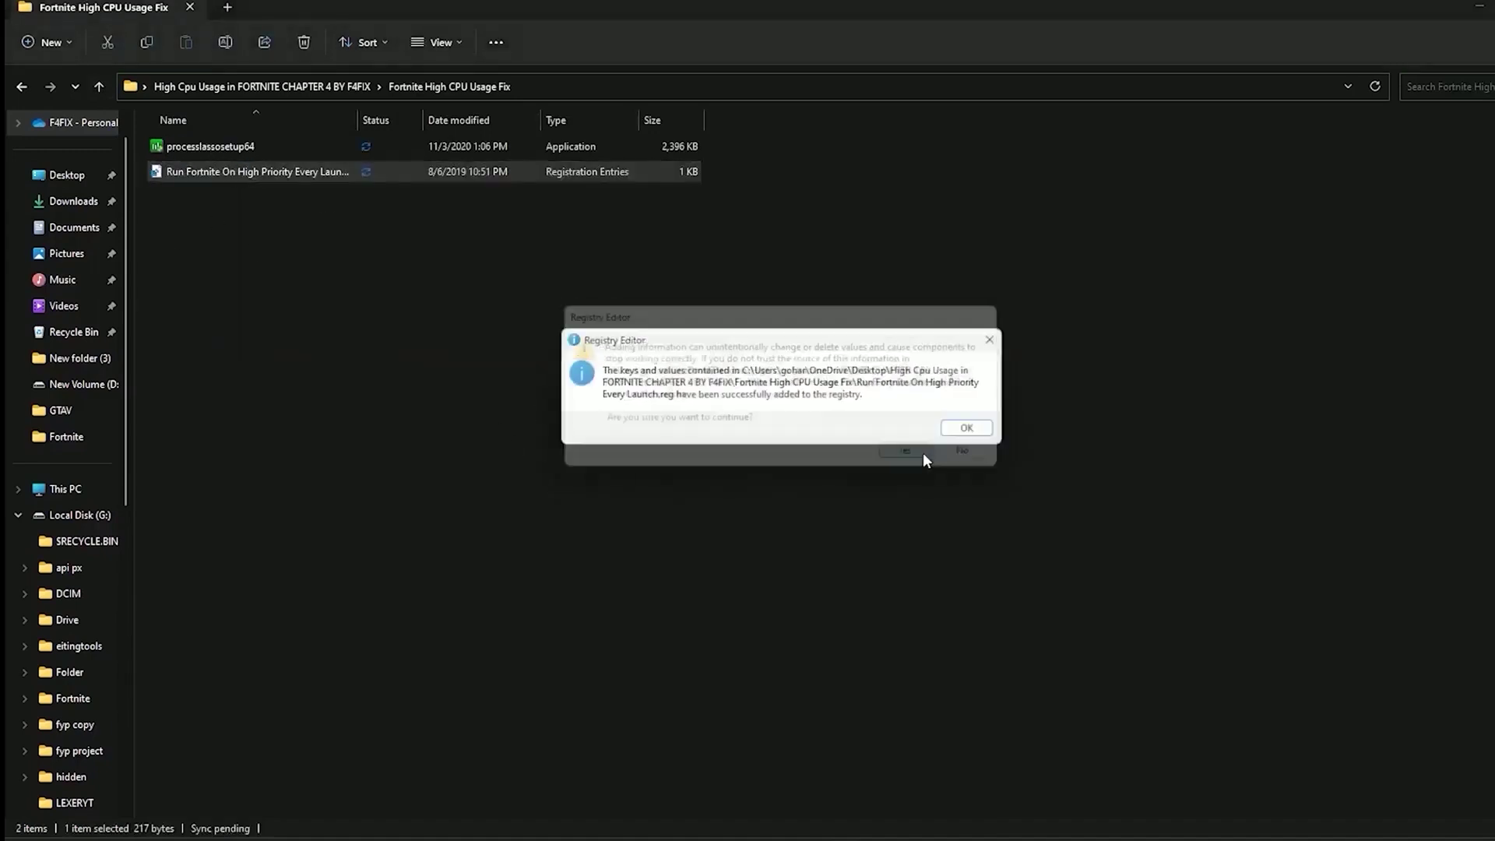
{"action": "left_click", "coordinate": [956, 434]}
Show the folder as extra large icons and install Process Lasso from processlassosetup64 with English as the installer language.
{"action": "left_click", "coordinate": [441, 42]}
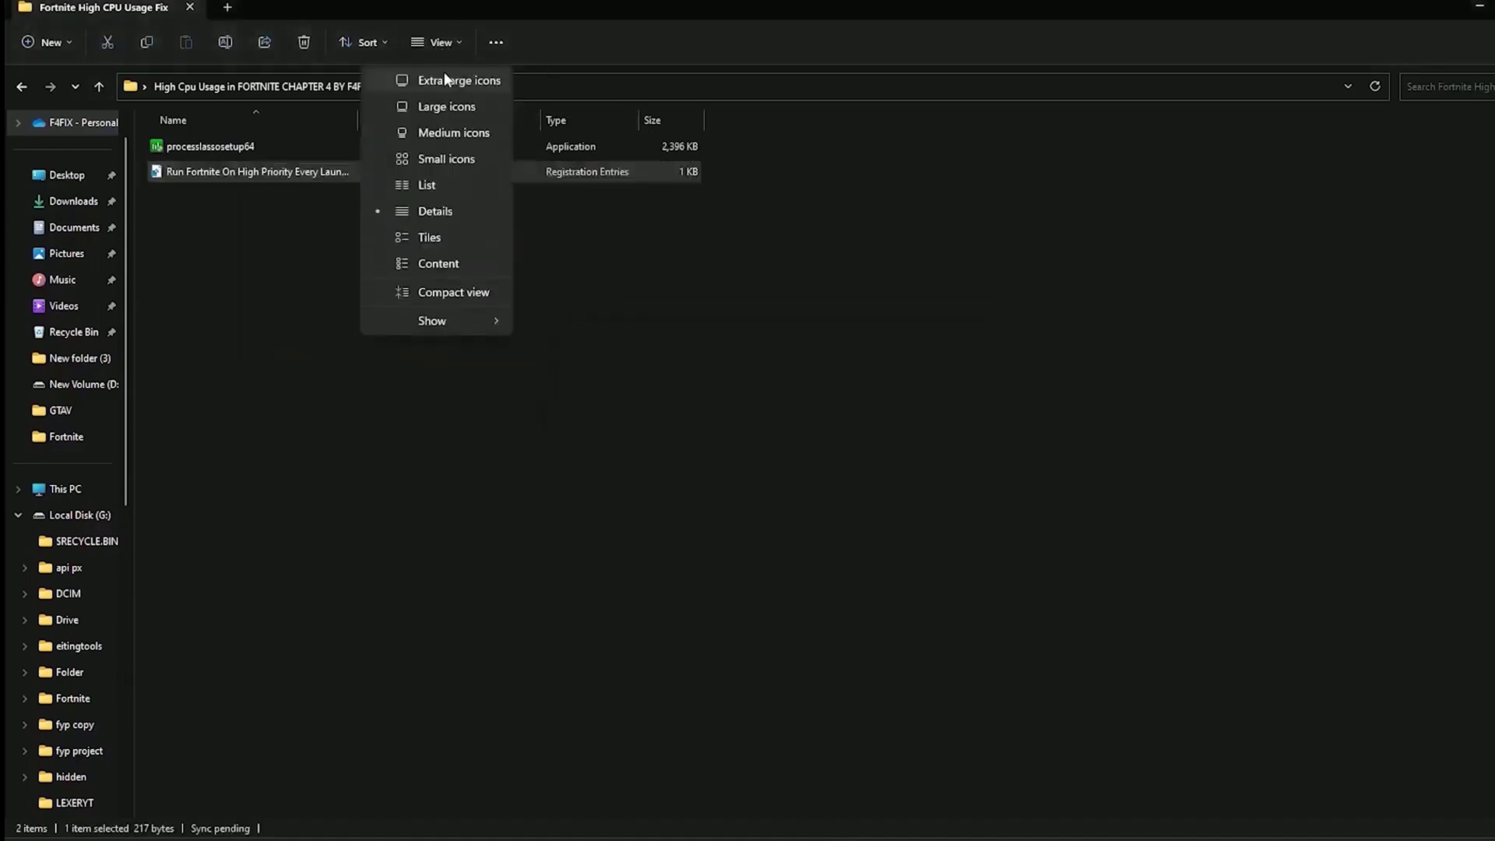
{"action": "left_click", "coordinate": [444, 73]}
{"action": "double_click", "coordinate": [288, 214]}
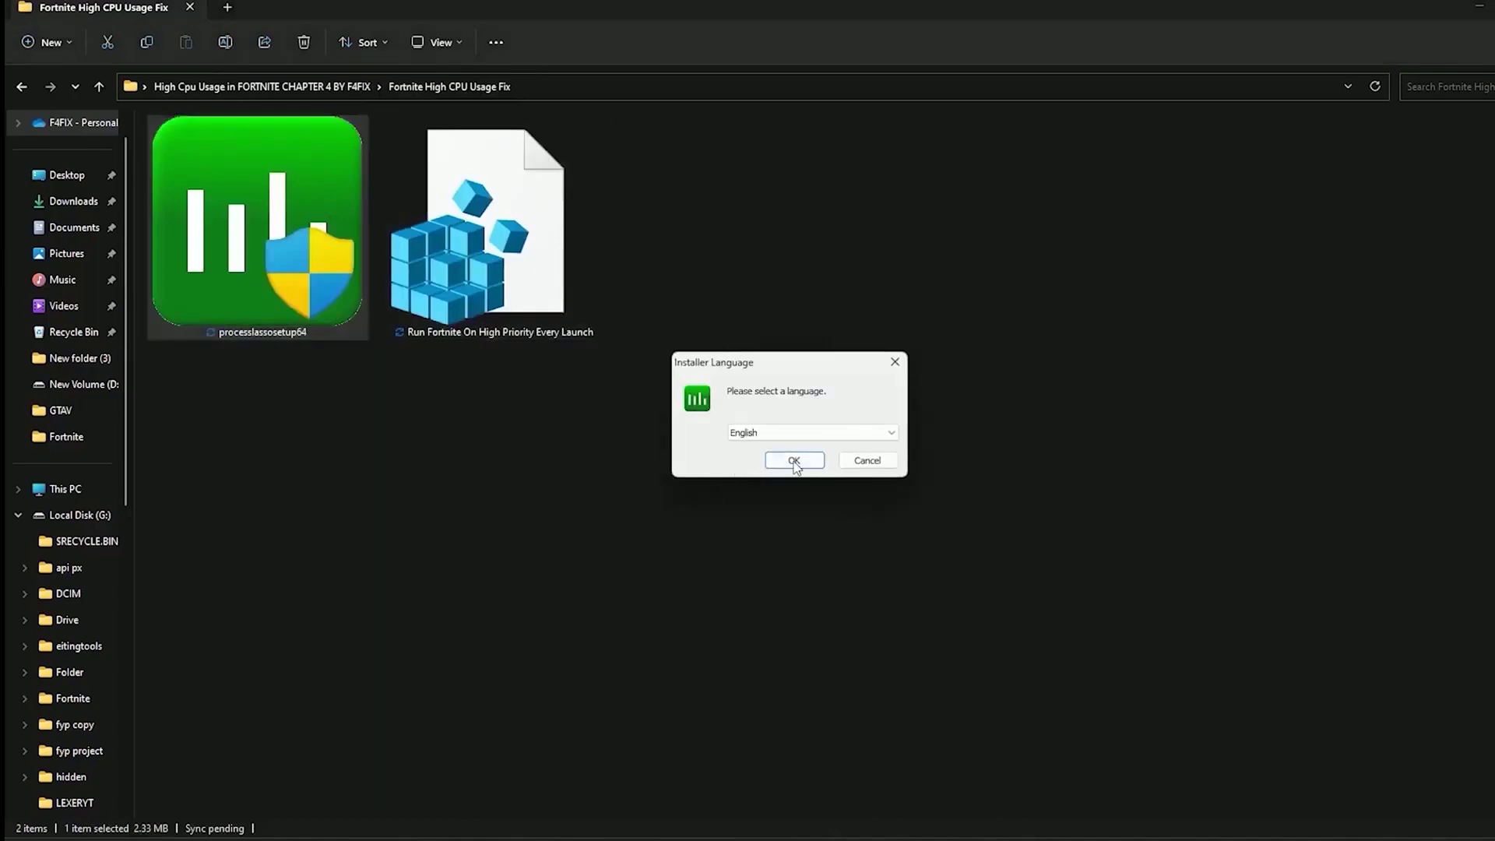
{"action": "left_click", "coordinate": [791, 461]}
{"action": "left_click", "coordinate": [881, 554]}
{"action": "left_click", "coordinate": [878, 553]}
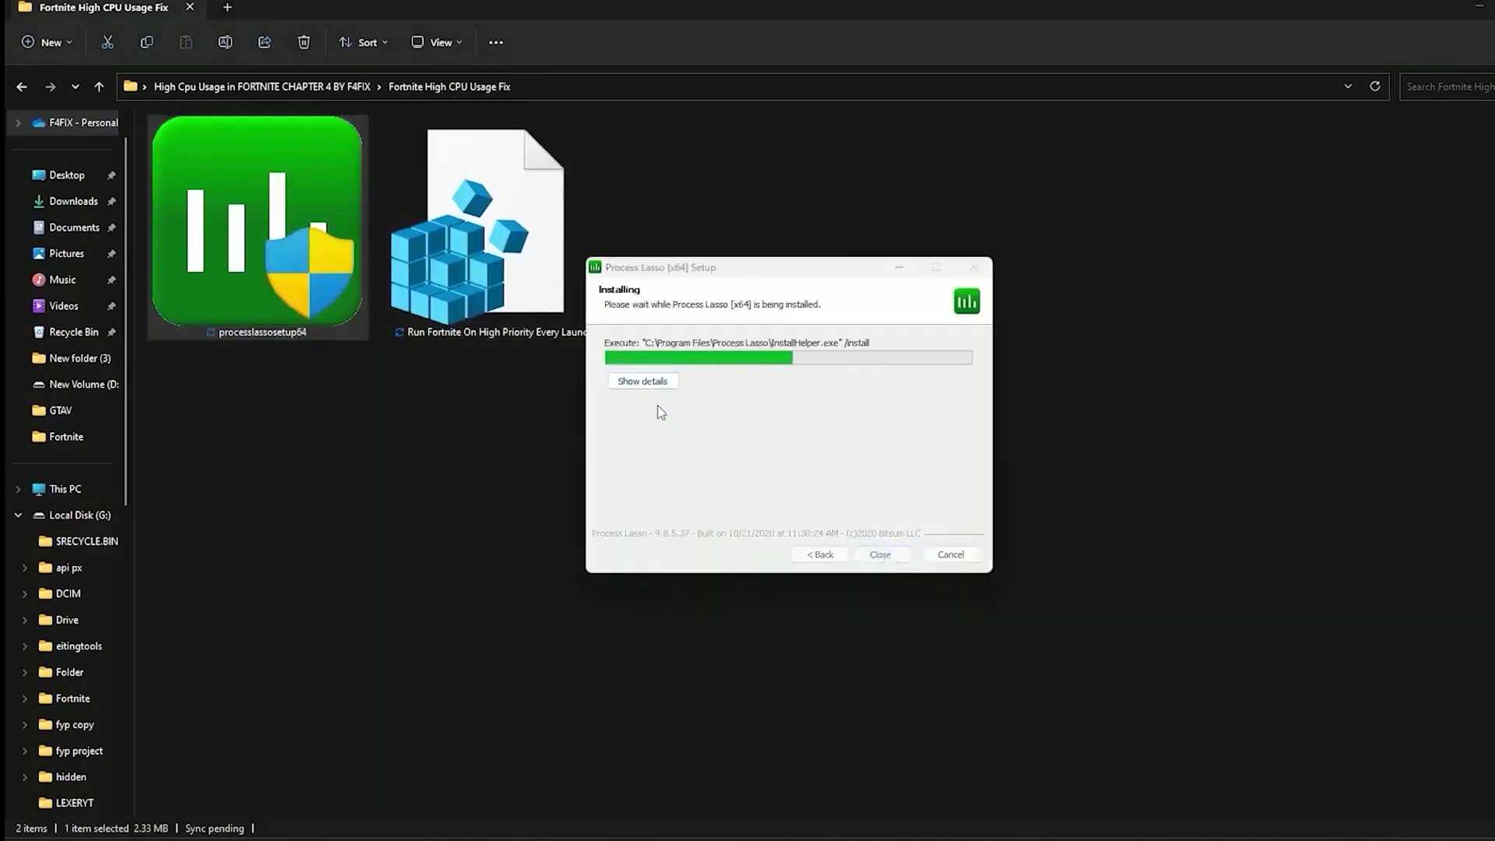
{"action": "left_click", "coordinate": [902, 482]}
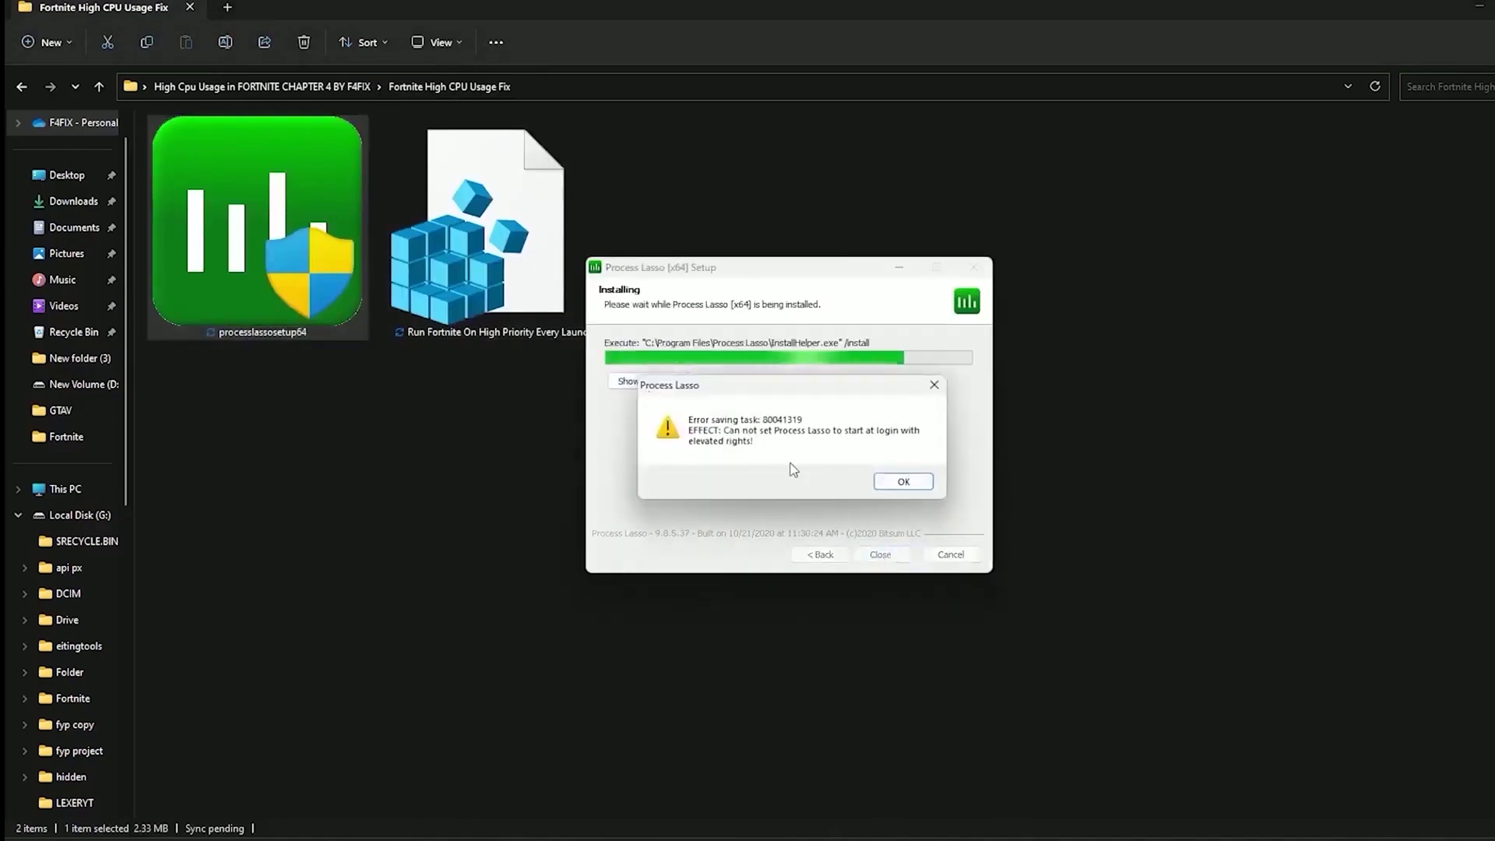
{"action": "left_click", "coordinate": [903, 482]}
{"action": "left_click", "coordinate": [899, 486]}
{"action": "left_click", "coordinate": [903, 492]}
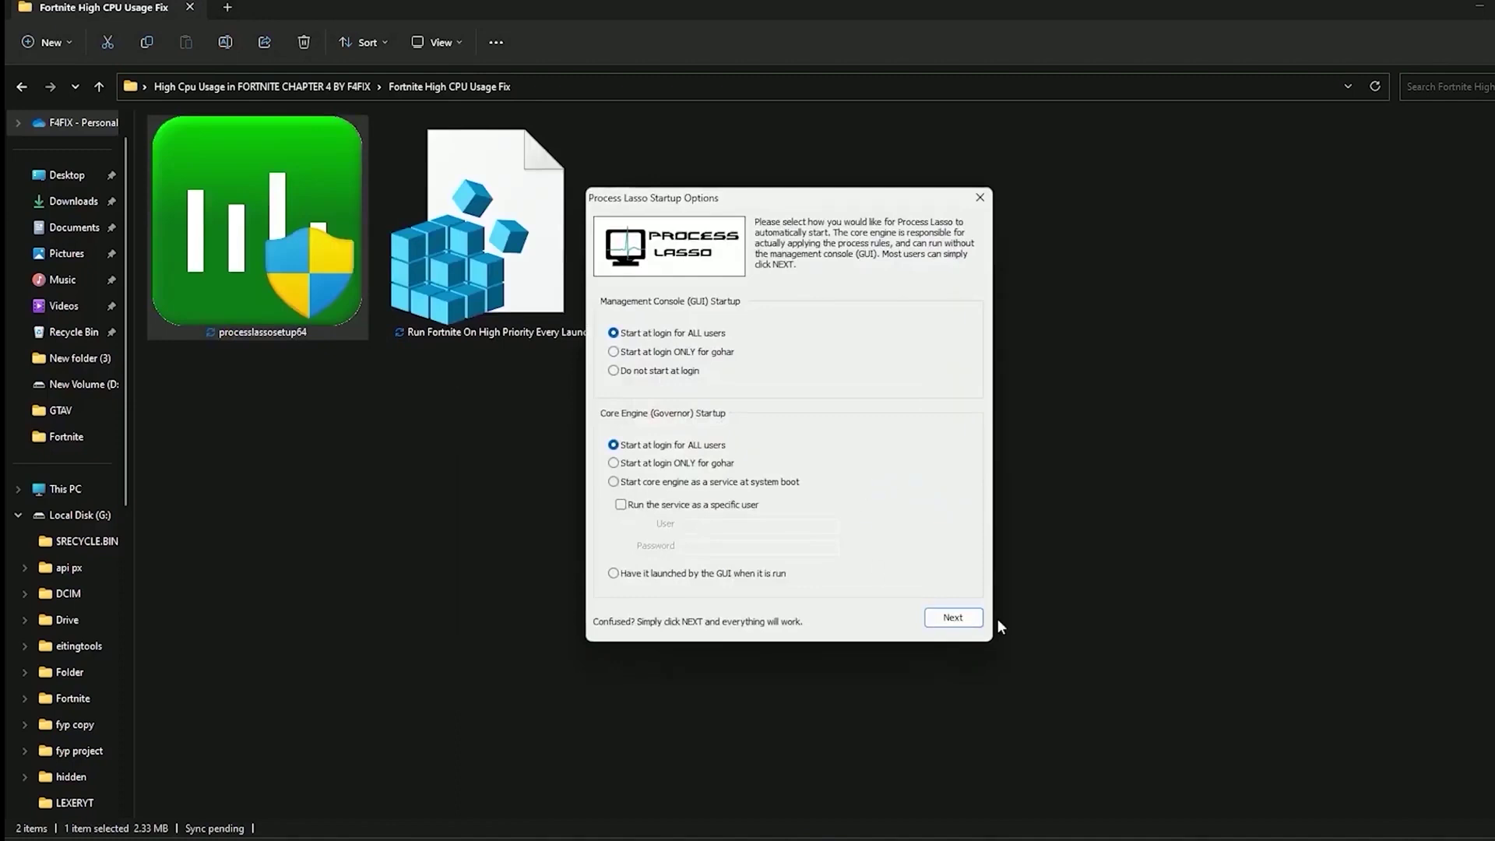
Finish the Process Lasso setup with the default startup options, management scope and configuration location.
{"action": "left_click", "coordinate": [969, 620]}
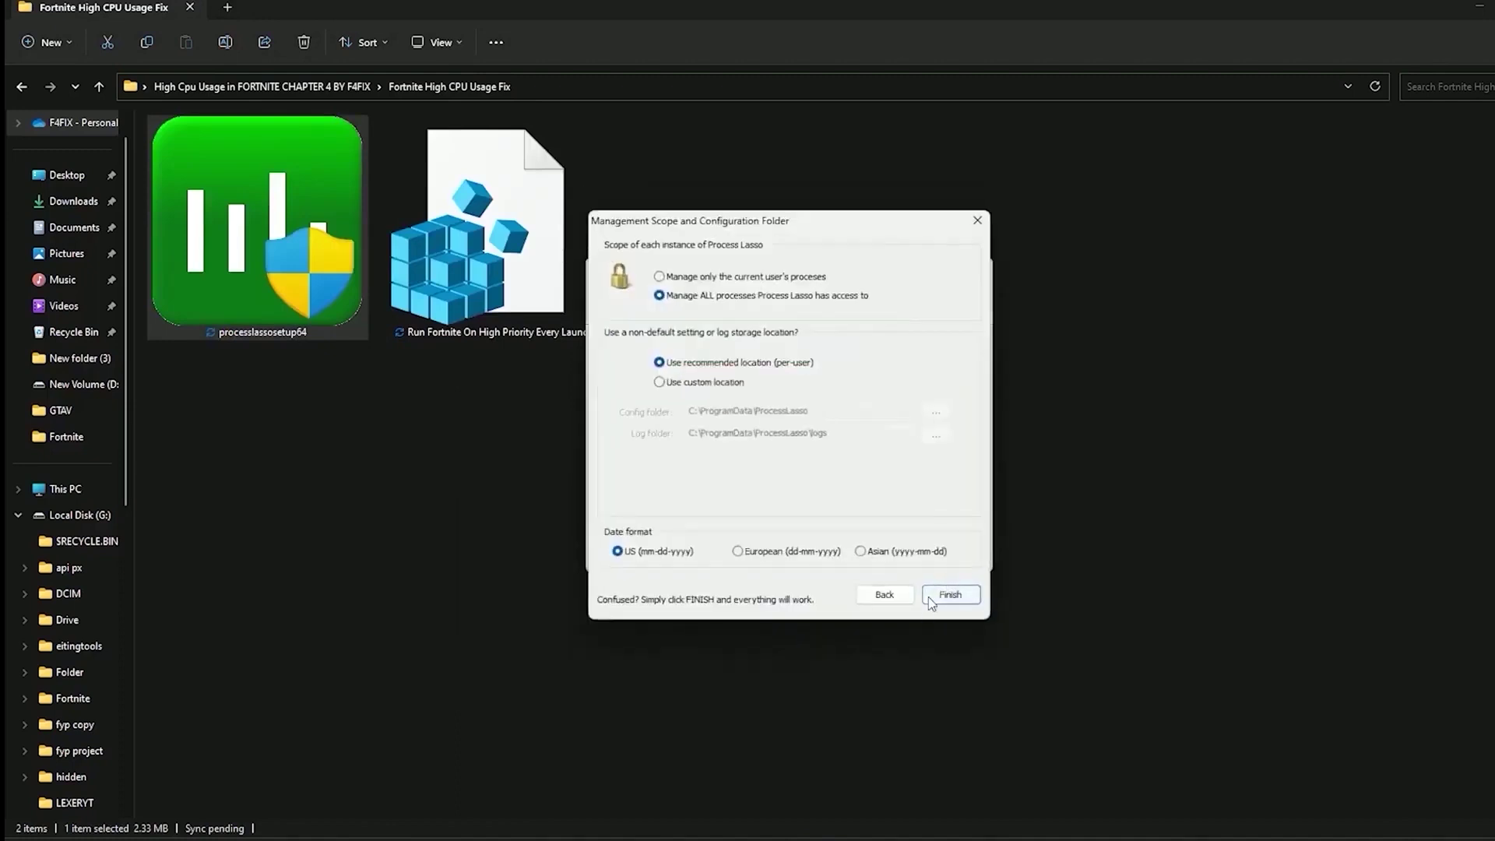
{"action": "left_click", "coordinate": [930, 600]}
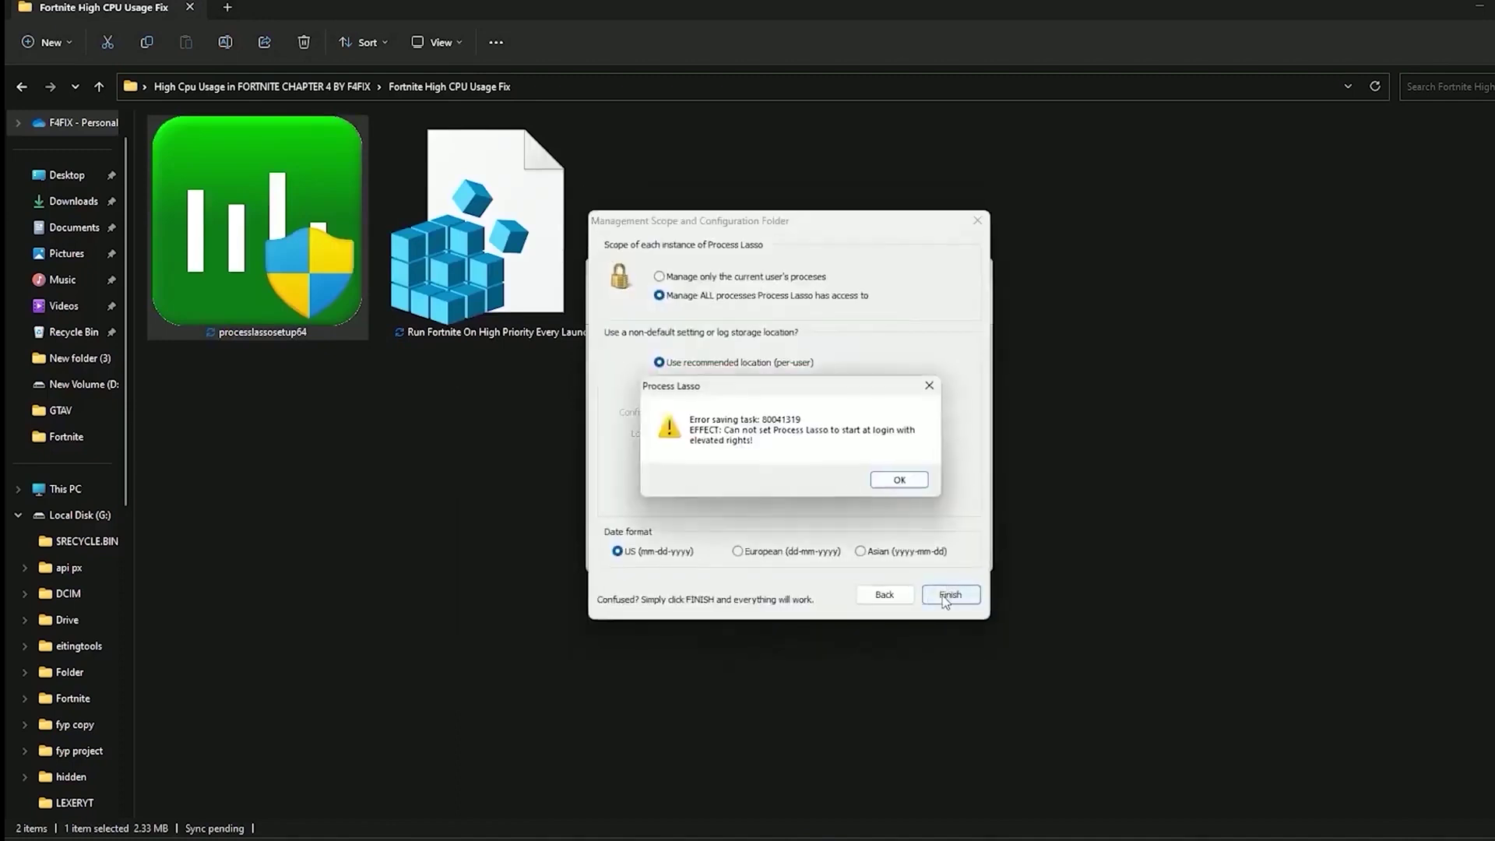
{"action": "left_click", "coordinate": [915, 489]}
{"action": "left_click", "coordinate": [949, 449]}
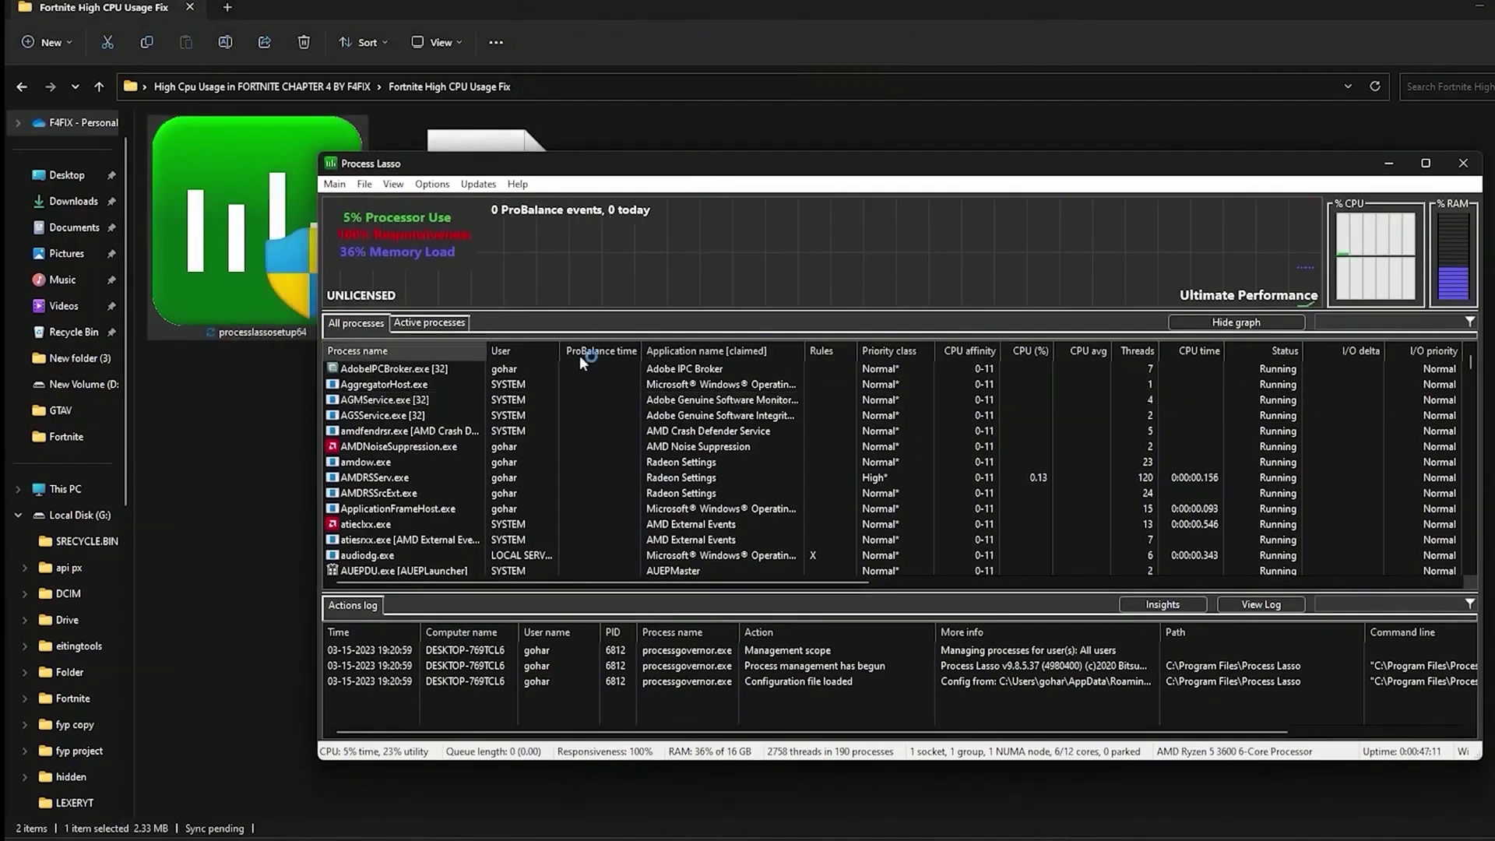
Enable Performance Mode in Process Lasso and close its window.
{"action": "left_click", "coordinate": [333, 184]}
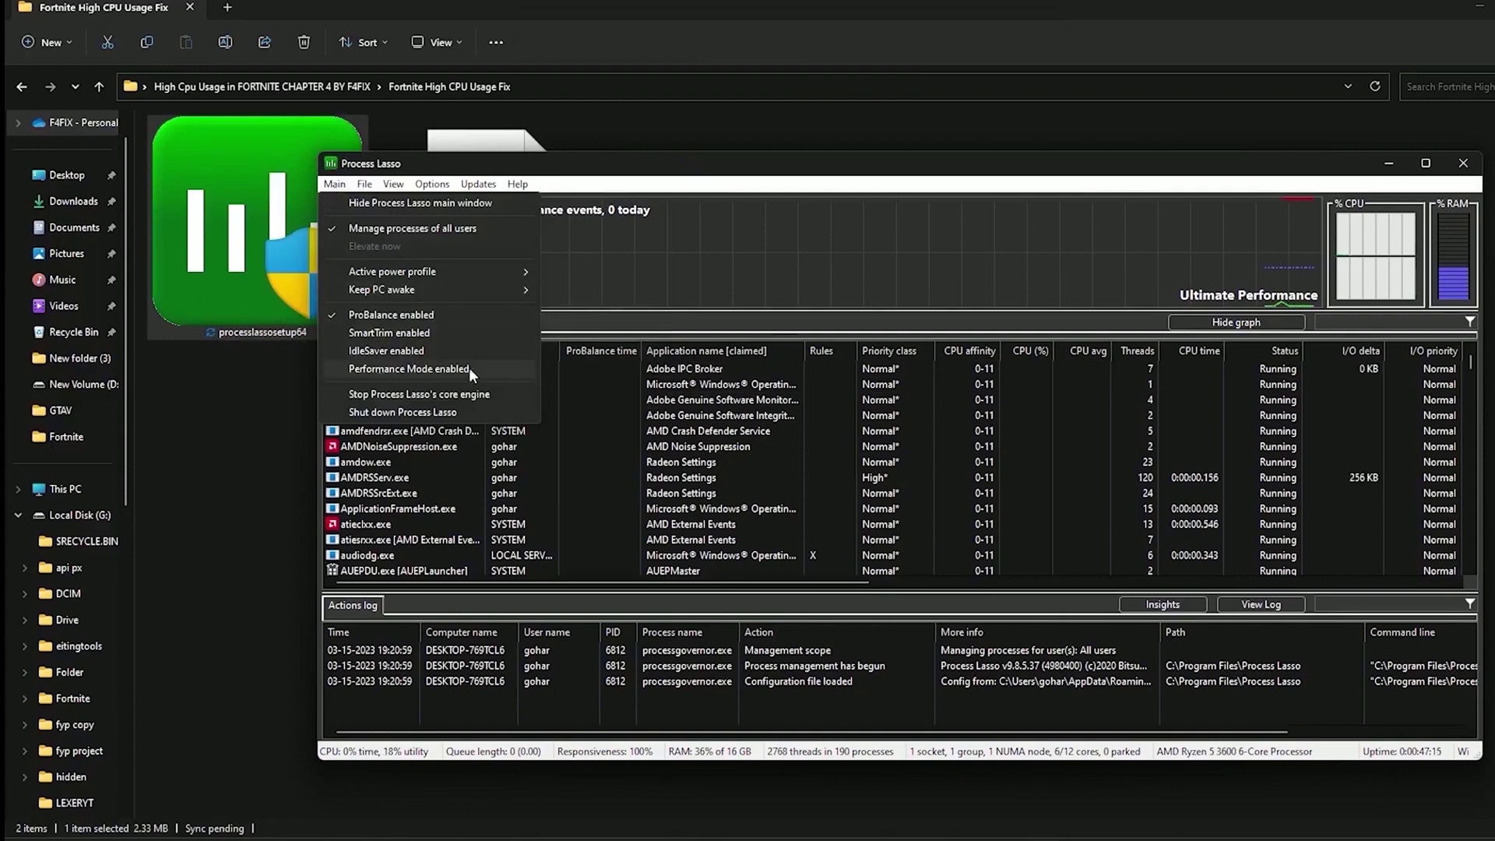
{"action": "left_click", "coordinate": [489, 369]}
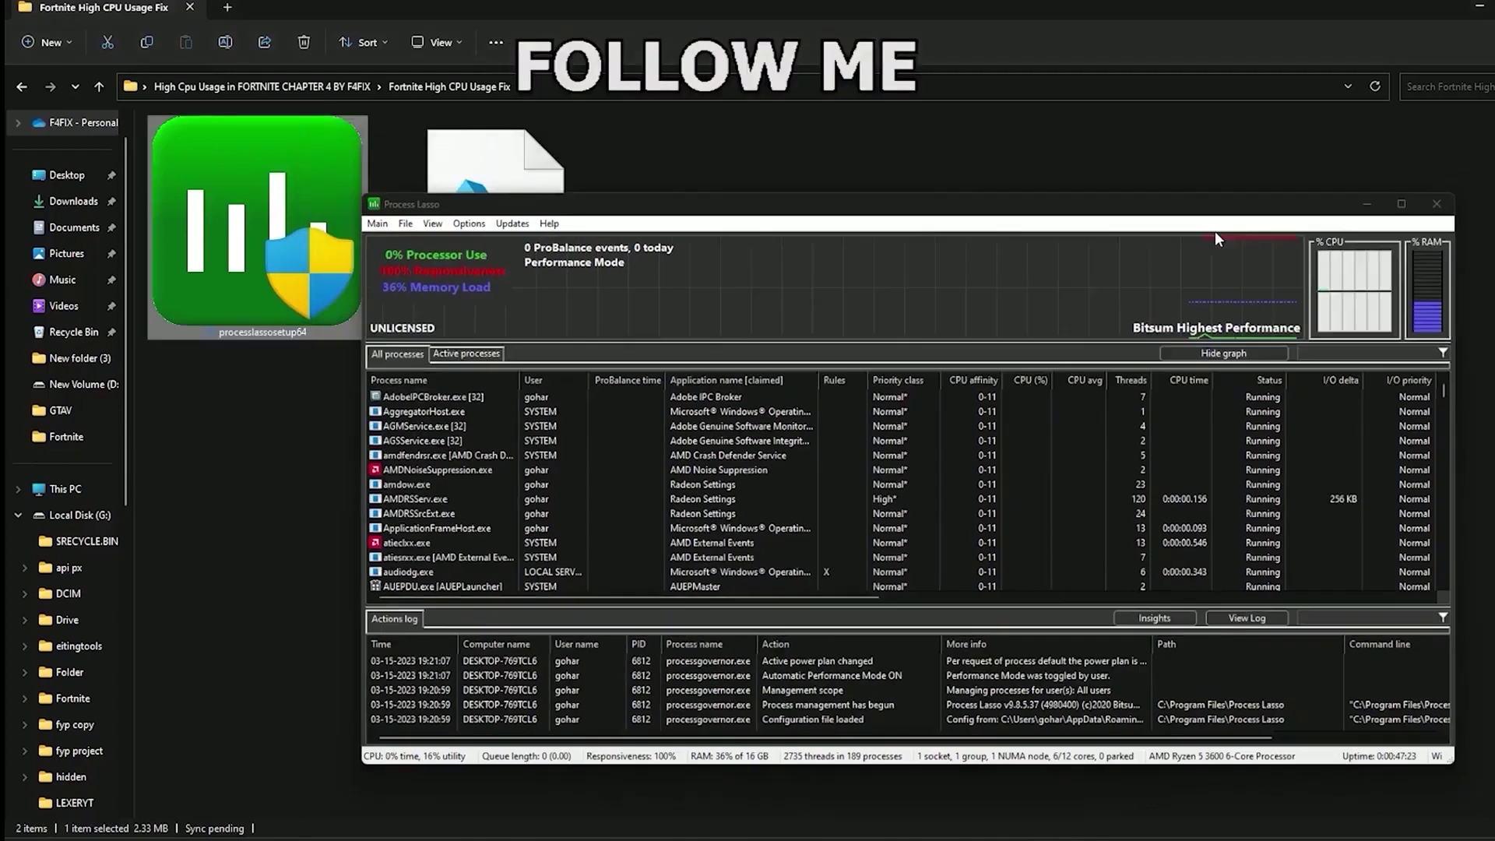
{"action": "left_click", "coordinate": [1463, 162]}
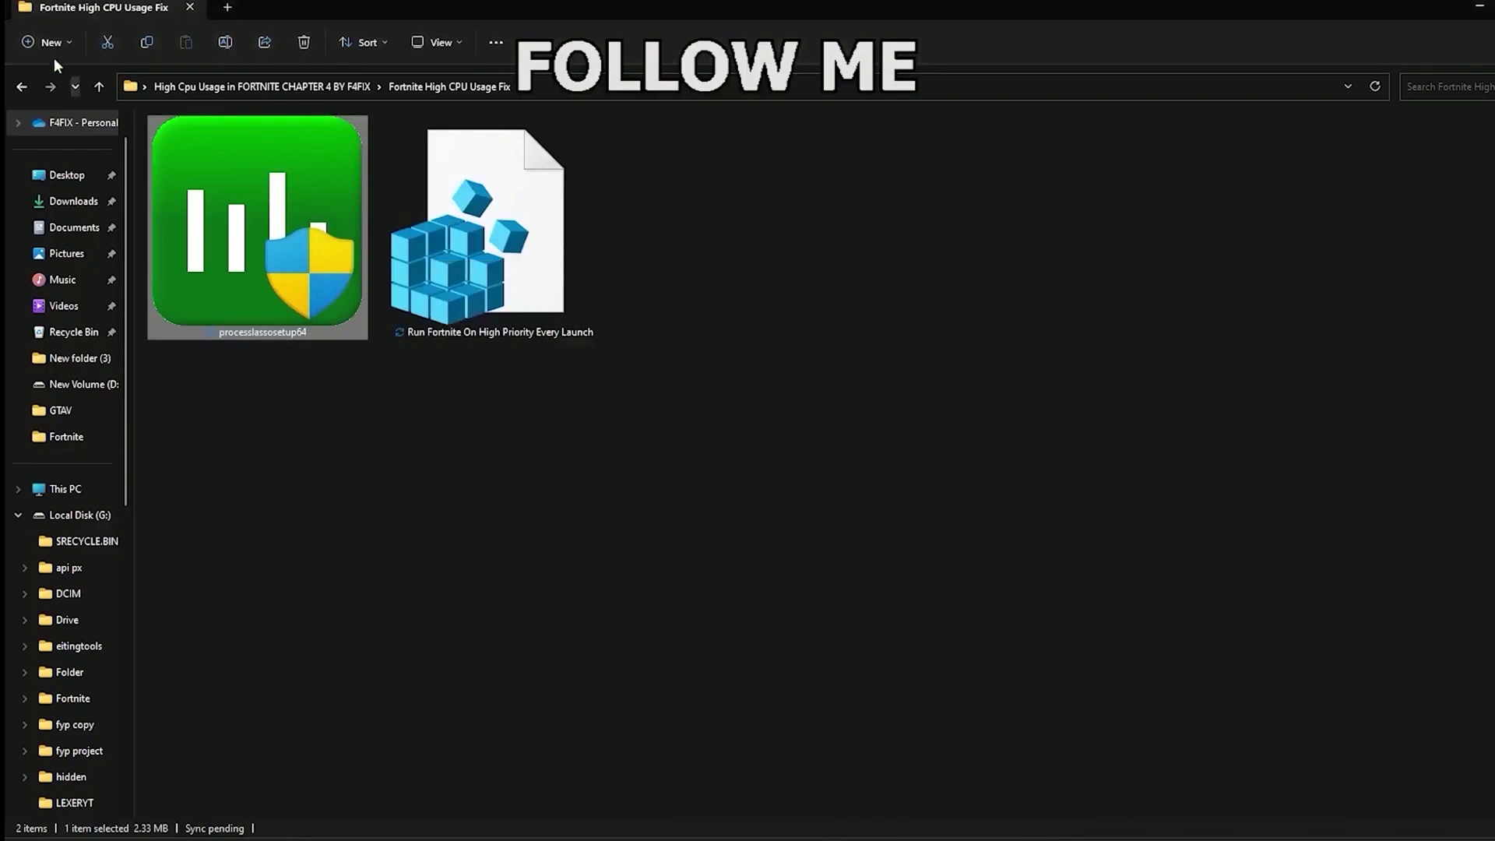
Open the Fortnite Input Delay Fix folder and show its contents as extra large icons.
{"action": "left_click", "coordinate": [100, 87]}
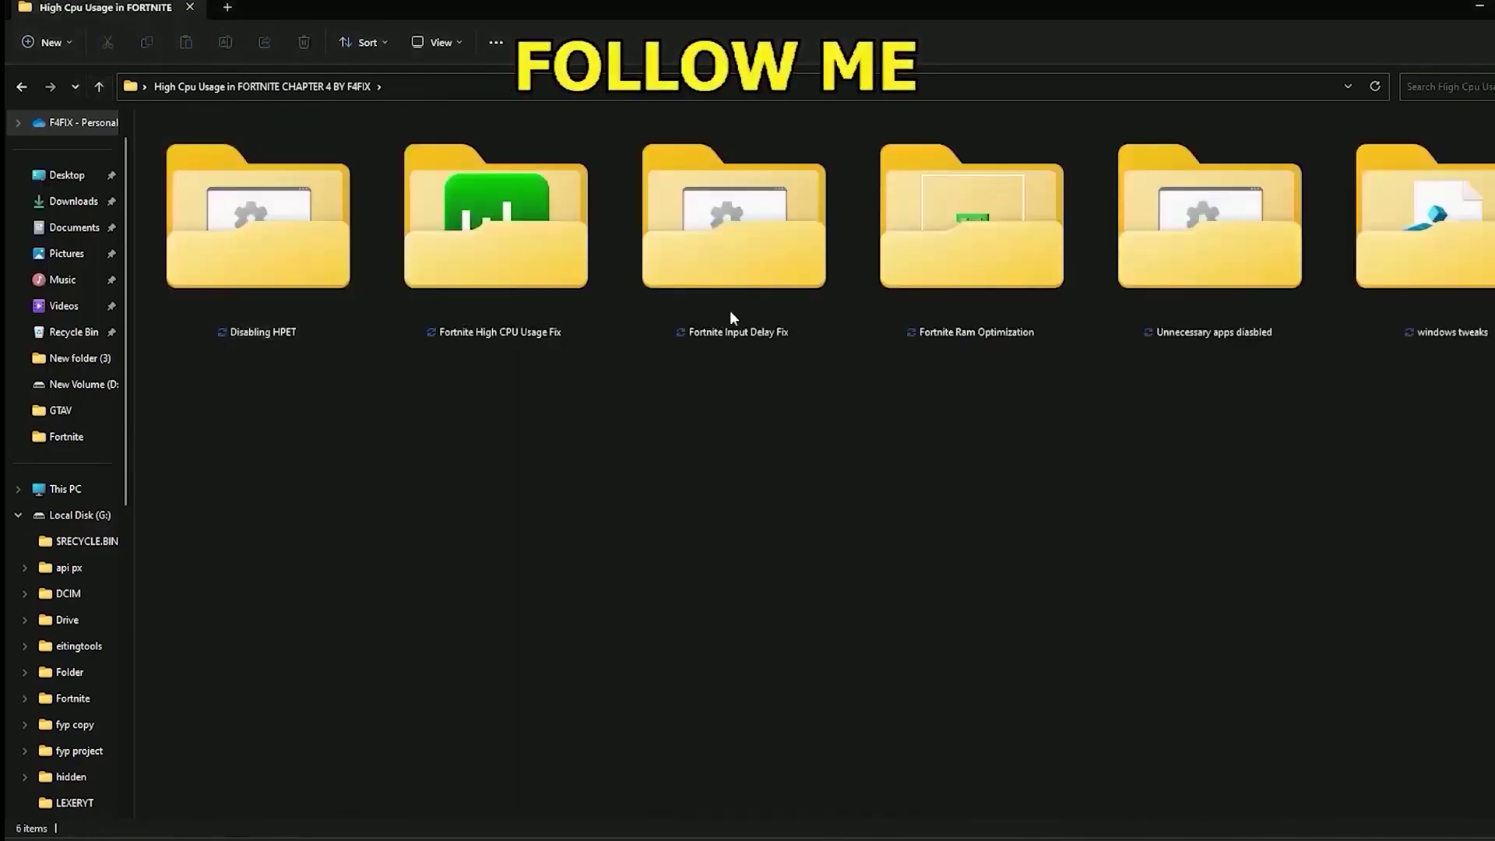
{"action": "double_click", "coordinate": [738, 269]}
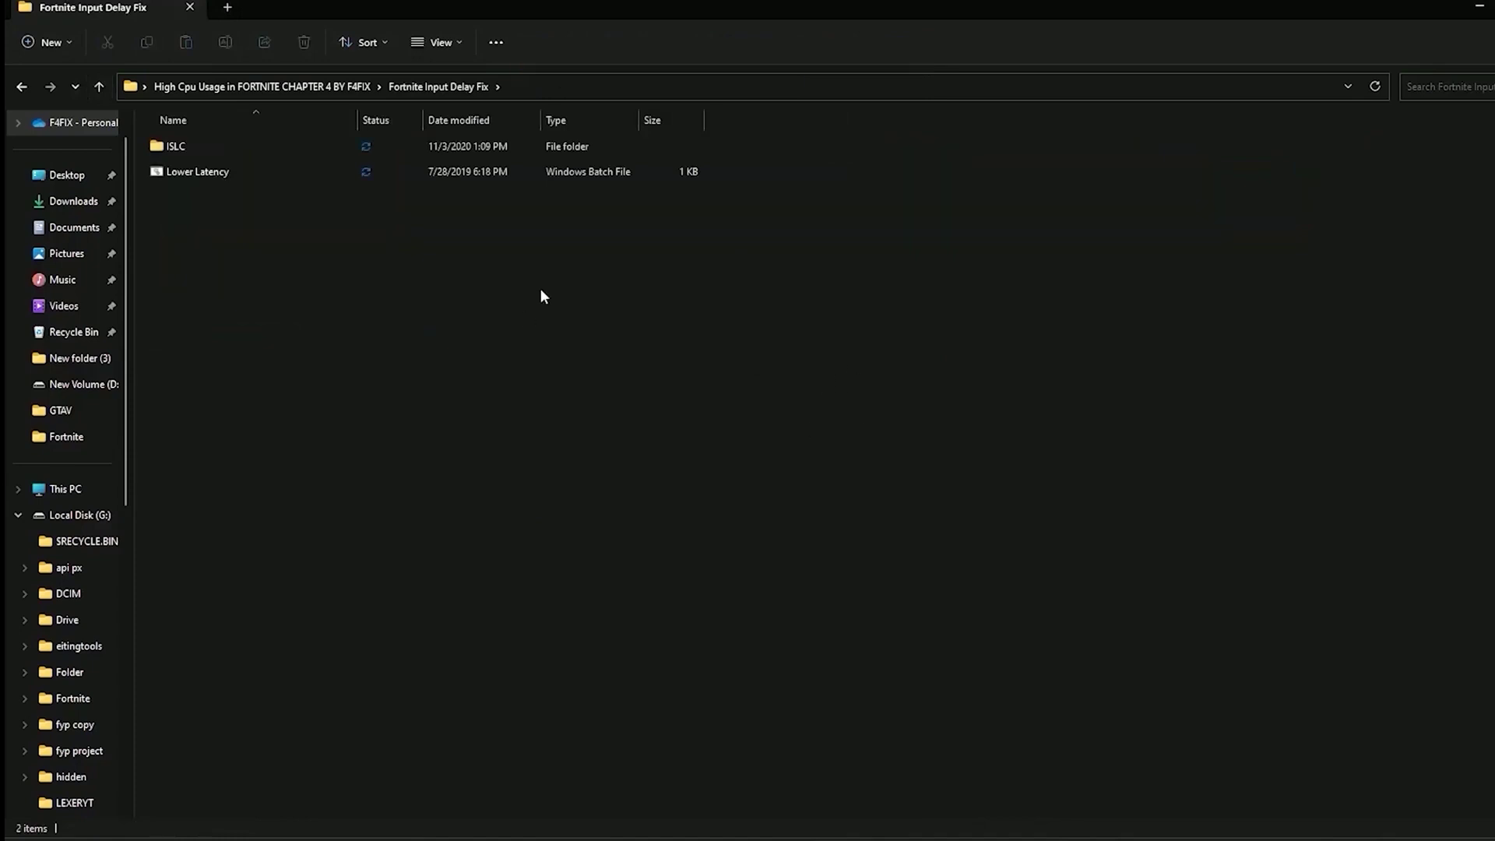
{"action": "left_click", "coordinate": [436, 43]}
{"action": "left_click", "coordinate": [451, 82]}
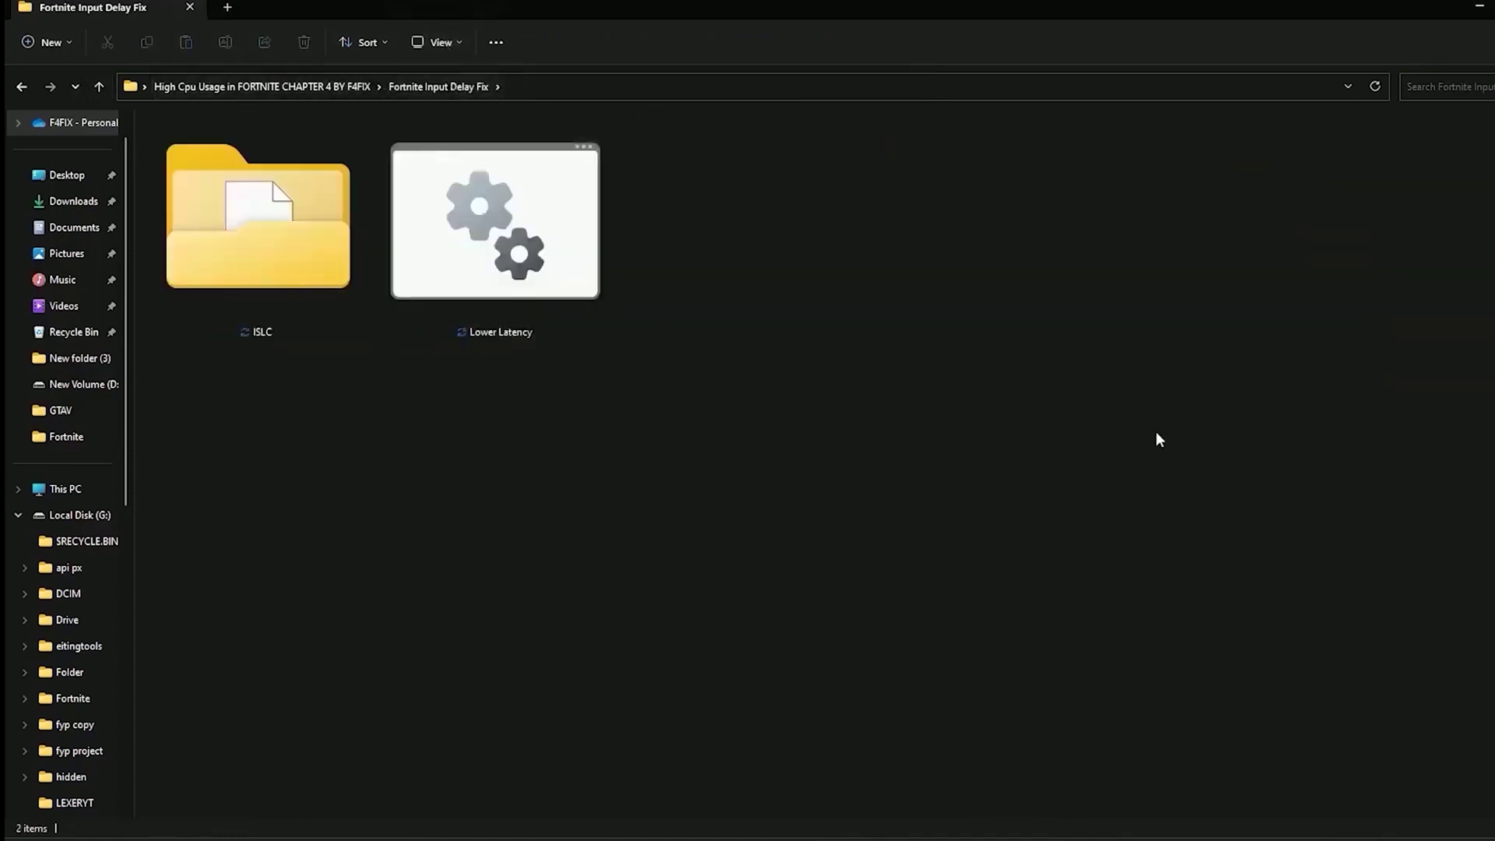
Run the Lower Latency batch file as administrator.
{"action": "left_click", "coordinate": [557, 393]}
{"action": "right_click", "coordinate": [586, 299]}
{"action": "left_click", "coordinate": [618, 347]}
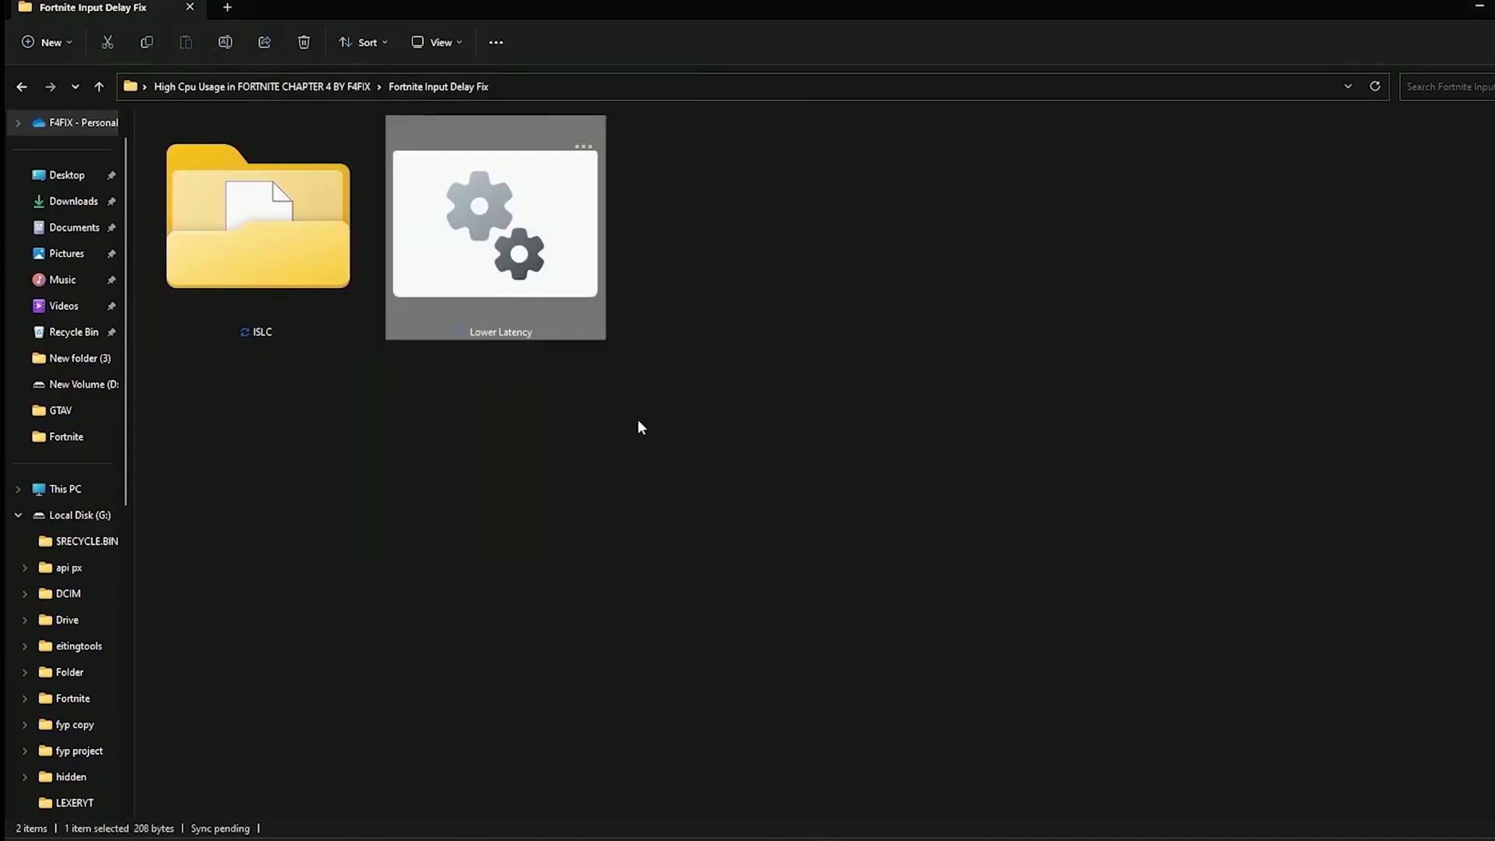
{"action": "right_click", "coordinate": [522, 310]}
{"action": "left_click", "coordinate": [578, 381]}
{"action": "left_click", "coordinate": [330, 487]}
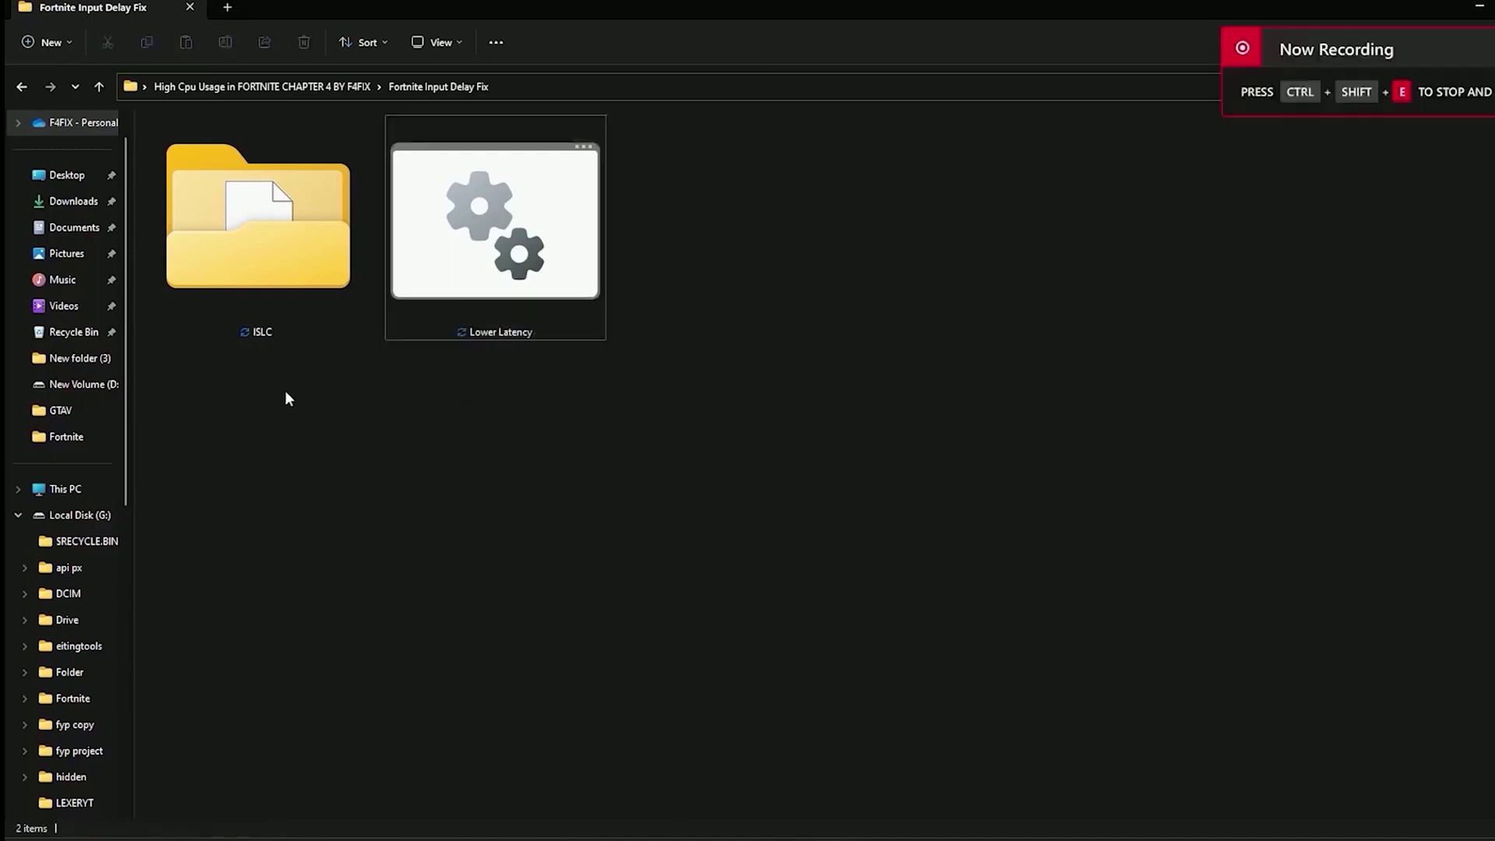
Launch Intelligent standby list cleaner from the ISLC folder, bring up its settings window and close it.
{"action": "double_click", "coordinate": [194, 249]}
{"action": "left_click", "coordinate": [231, 224]}
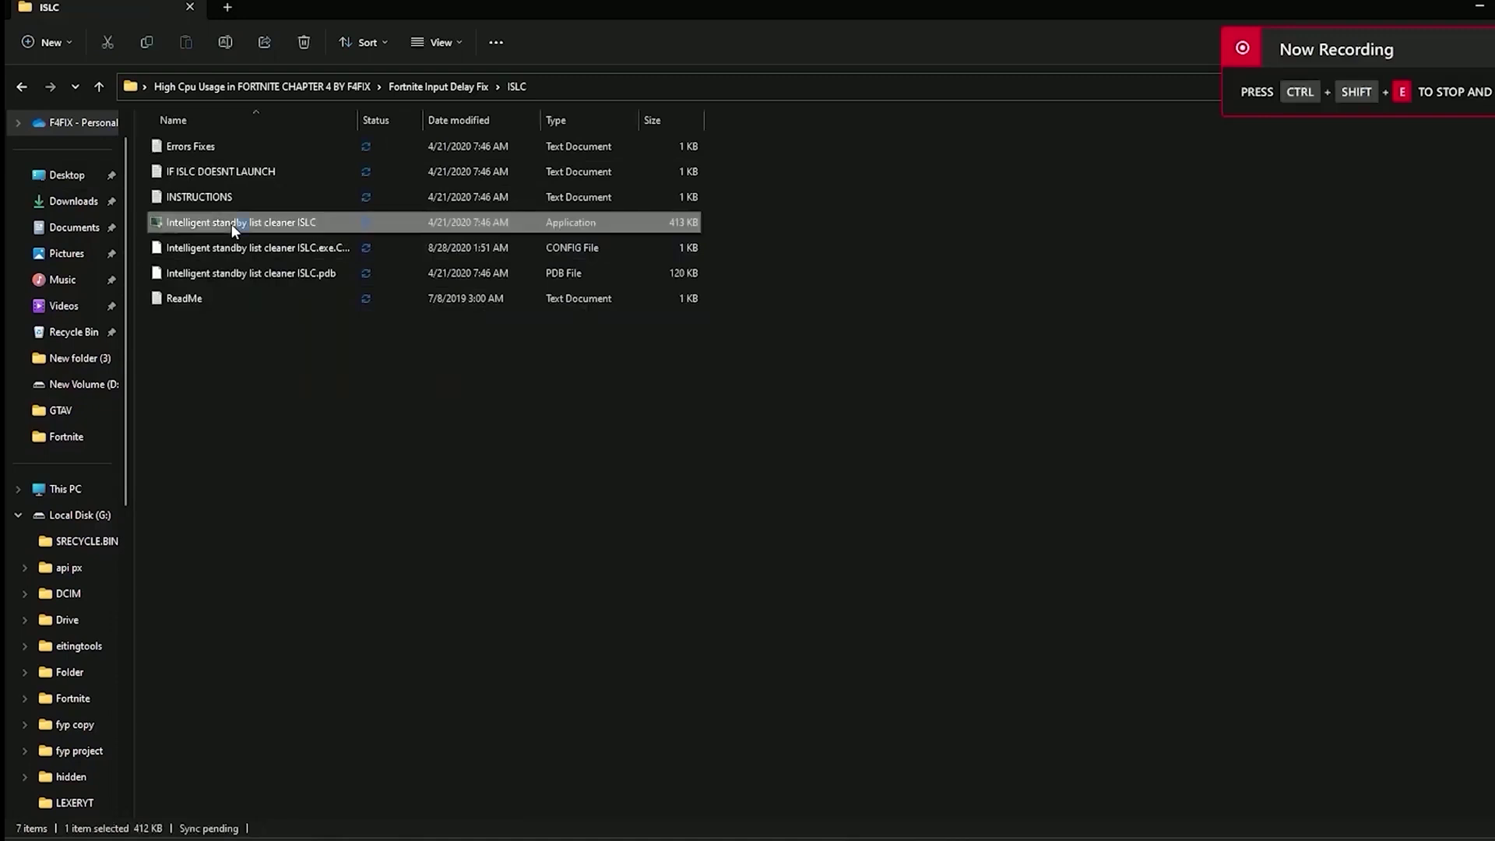
{"action": "left_click", "coordinate": [534, 418]}
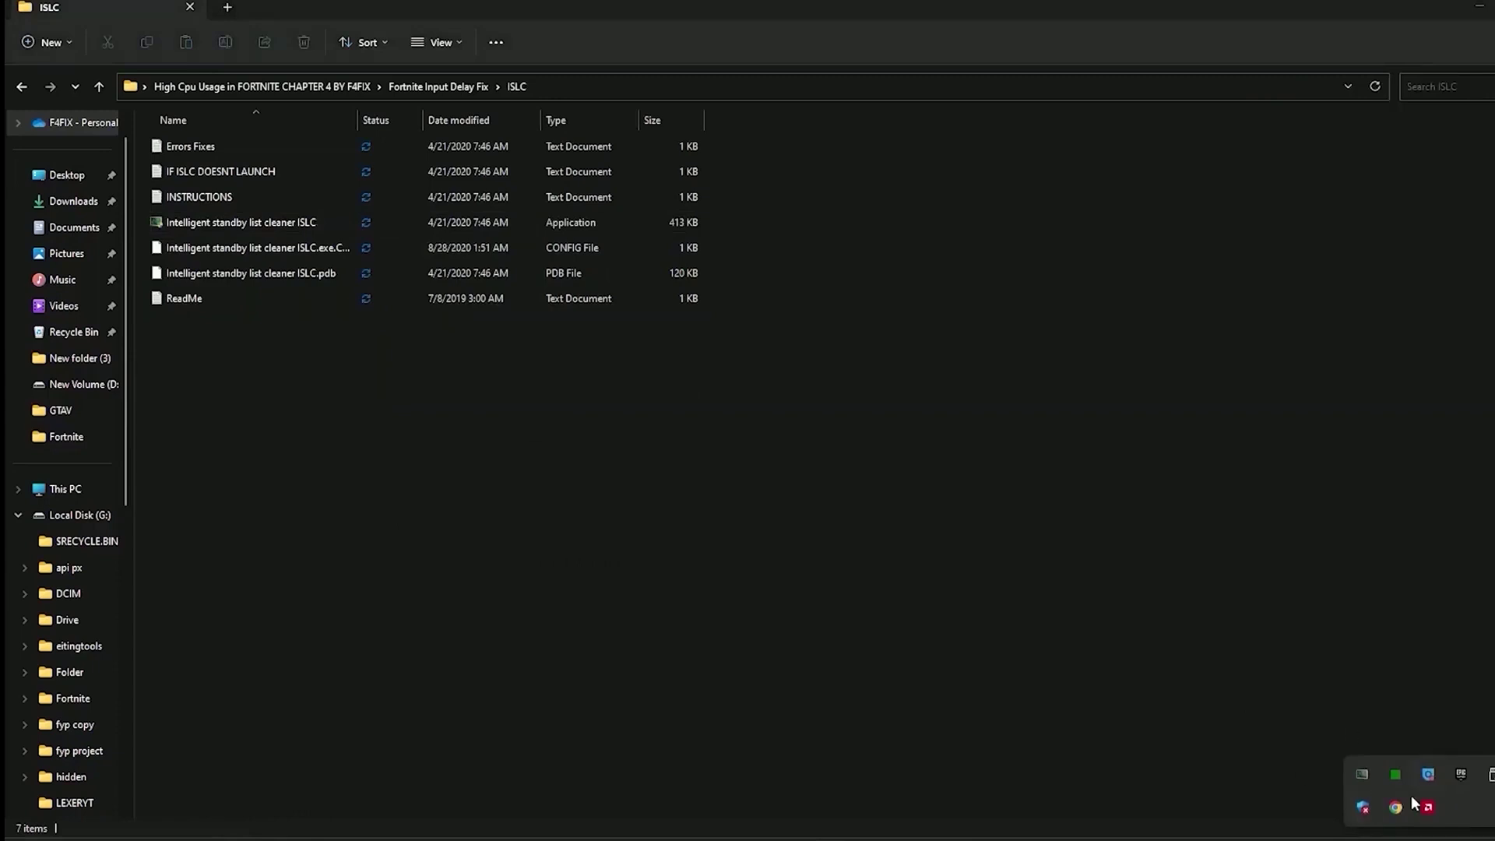
{"action": "left_click", "coordinate": [1363, 775]}
{"action": "left_click", "coordinate": [906, 598]}
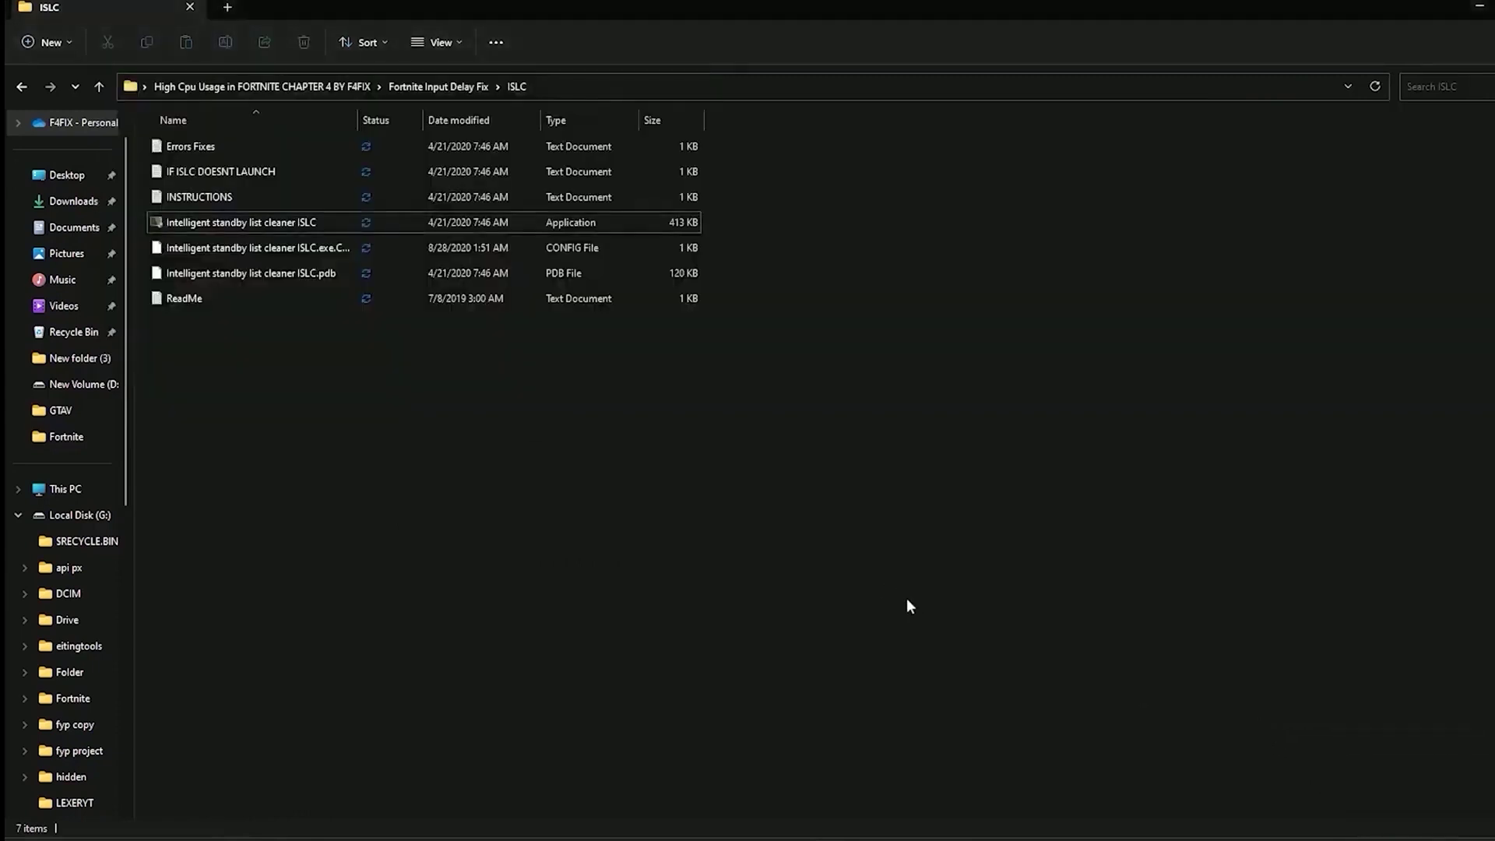
{"action": "left_click", "coordinate": [1025, 763]}
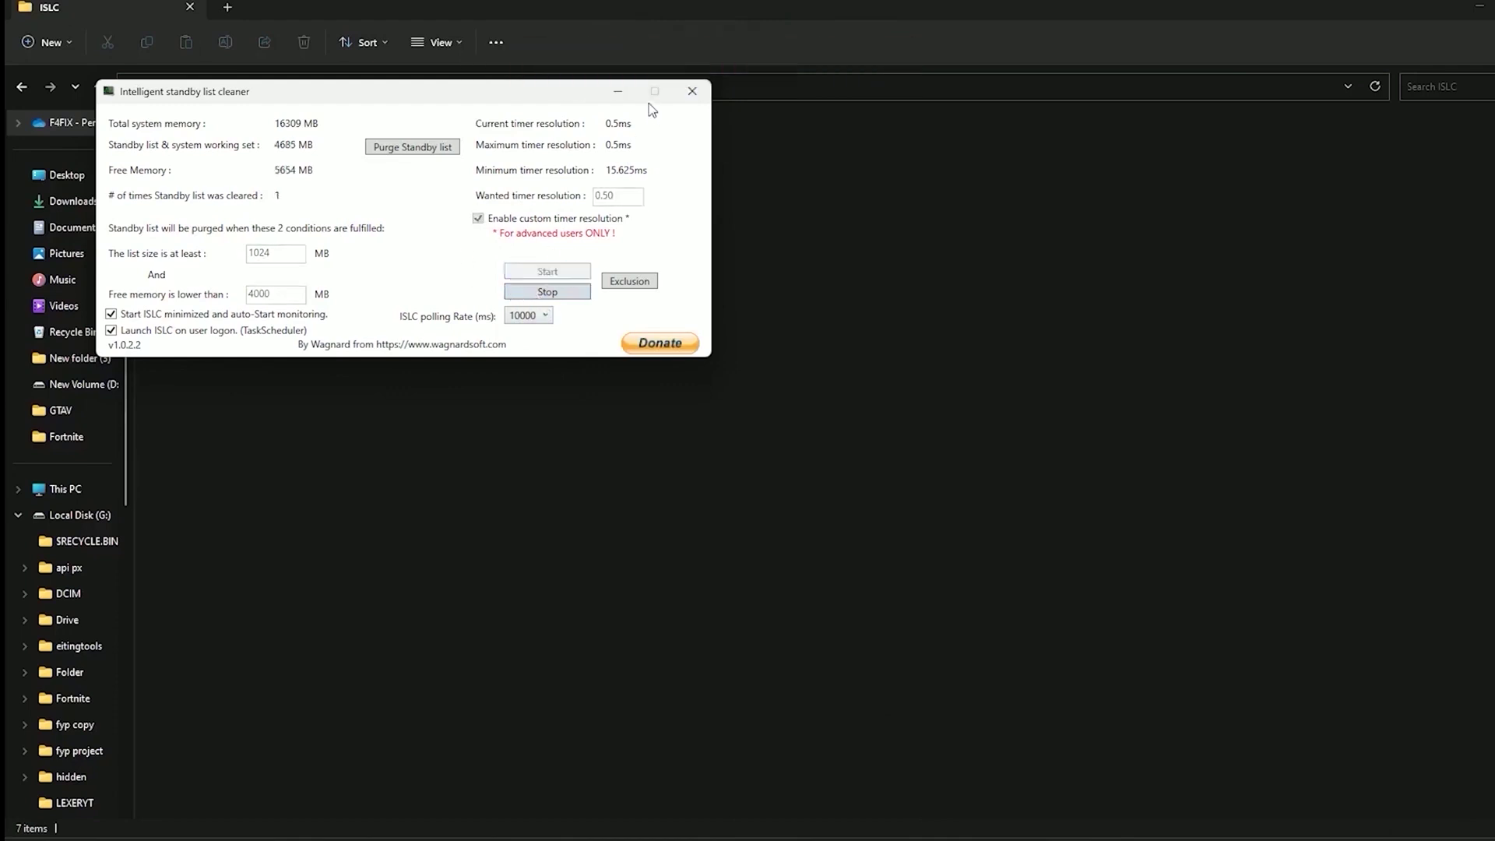
{"action": "left_click", "coordinate": [692, 91]}
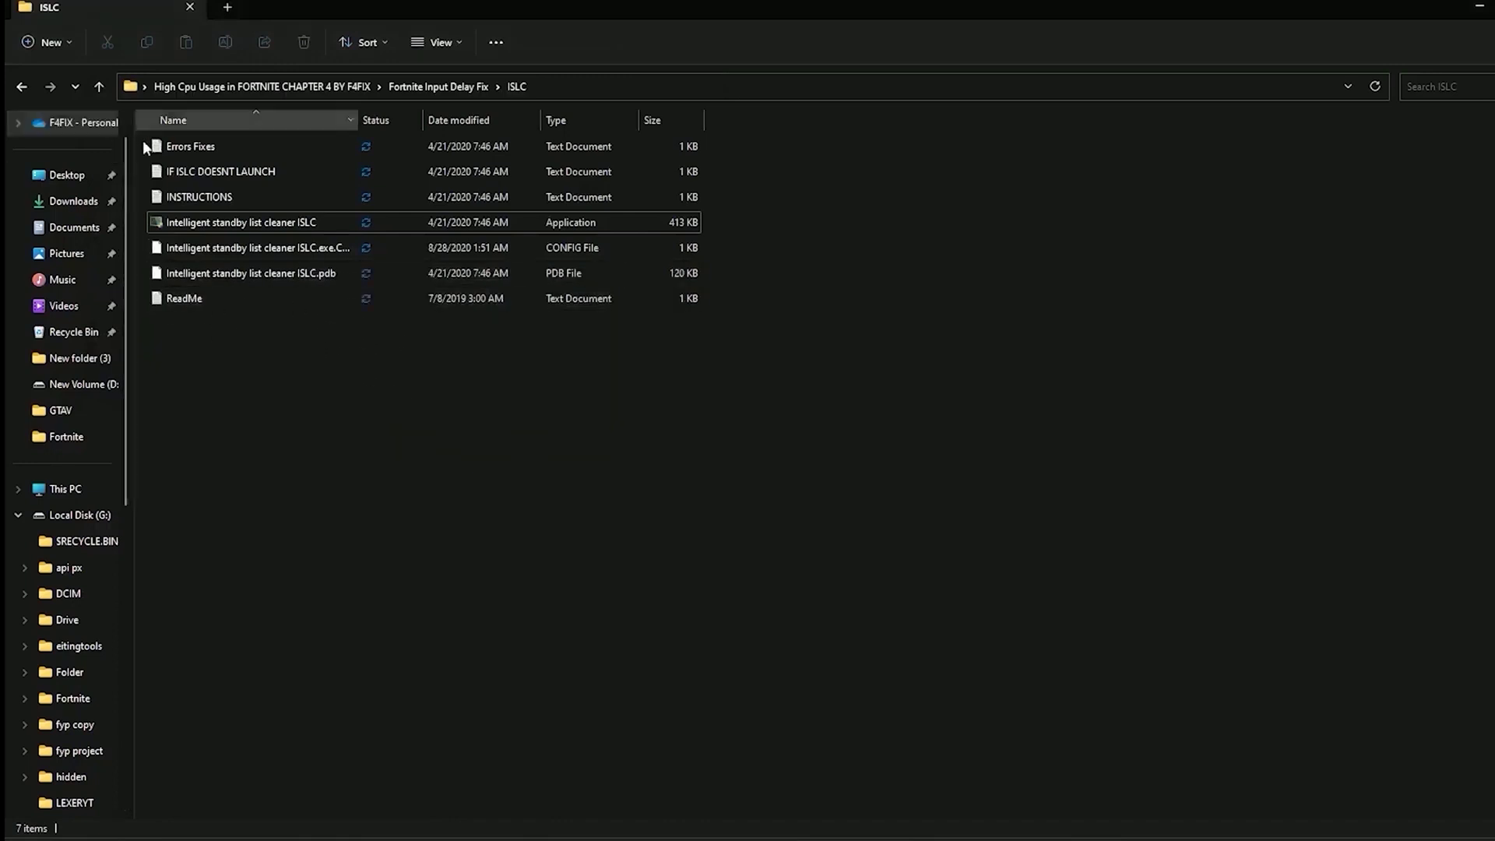
Merge the RAM Management + Overall System Speed file from the Fortnite Ram Optimization folder into the registry.
{"action": "left_click", "coordinate": [100, 87]}
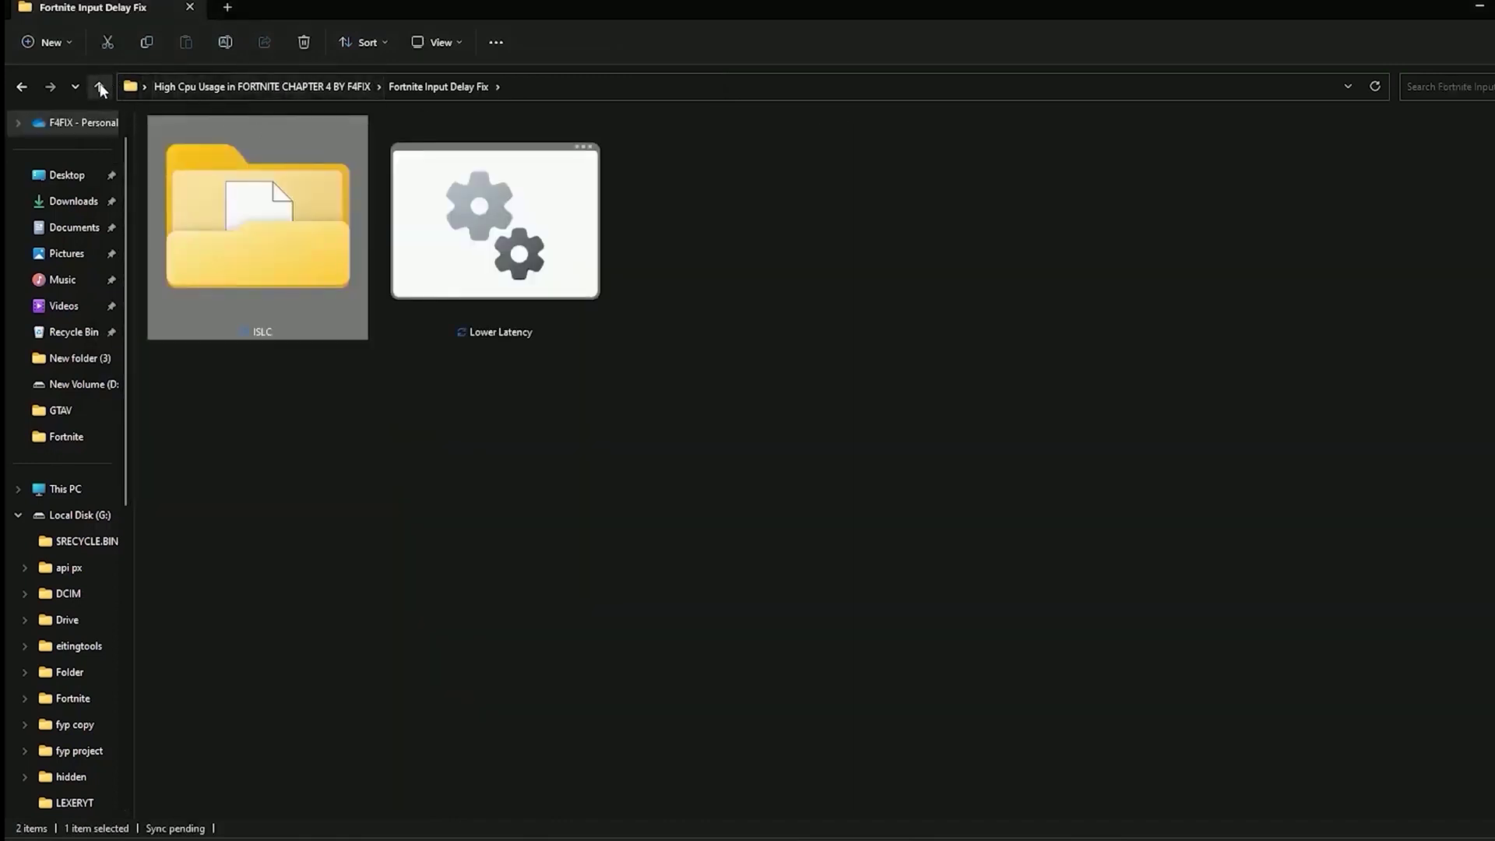
{"action": "left_click", "coordinate": [100, 88]}
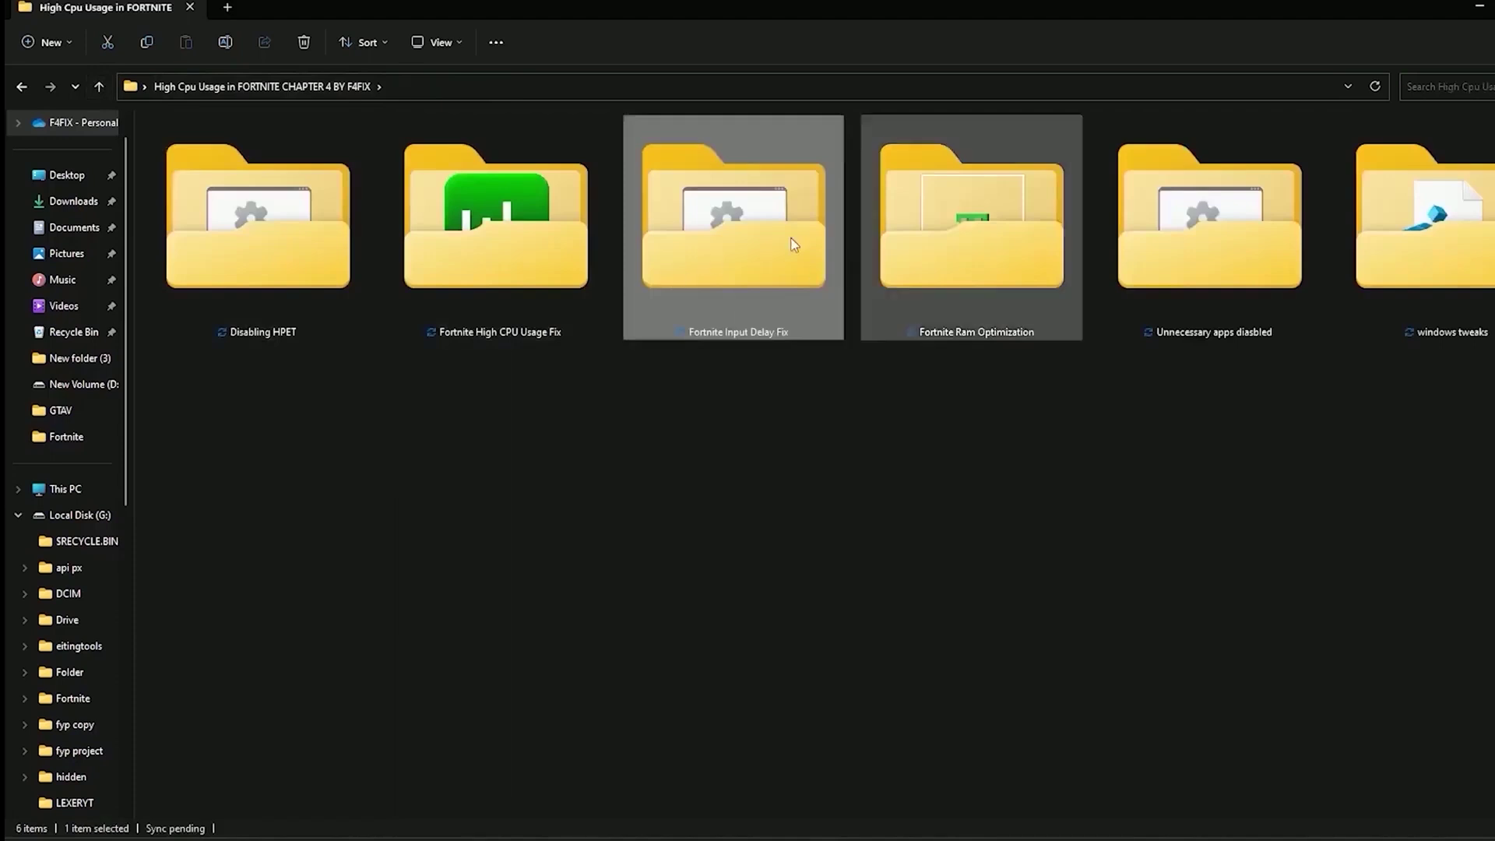
{"action": "double_click", "coordinate": [966, 236]}
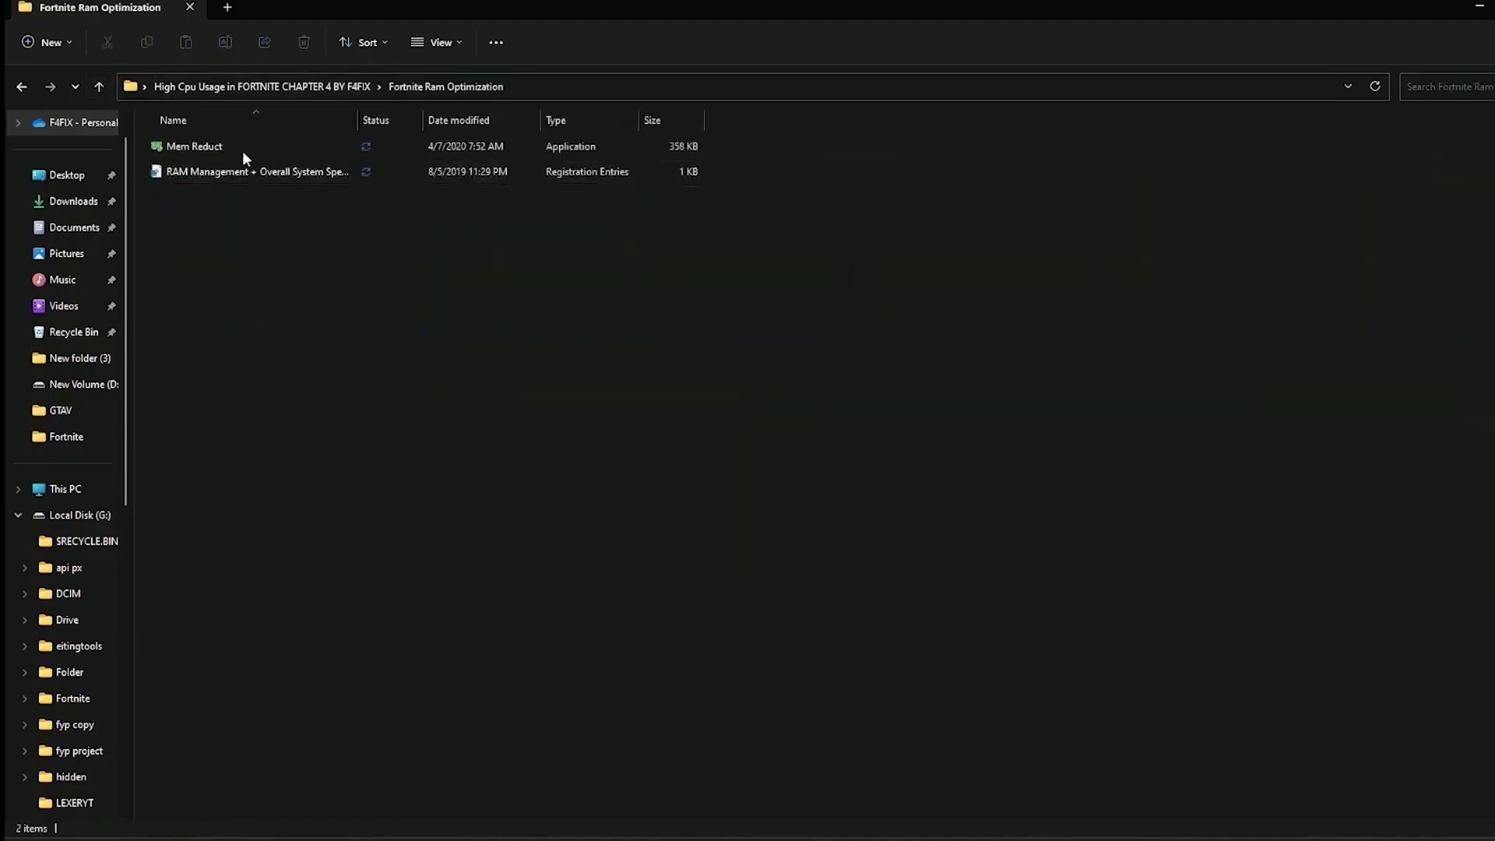
{"action": "double_click", "coordinate": [300, 172]}
{"action": "left_click", "coordinate": [905, 450]}
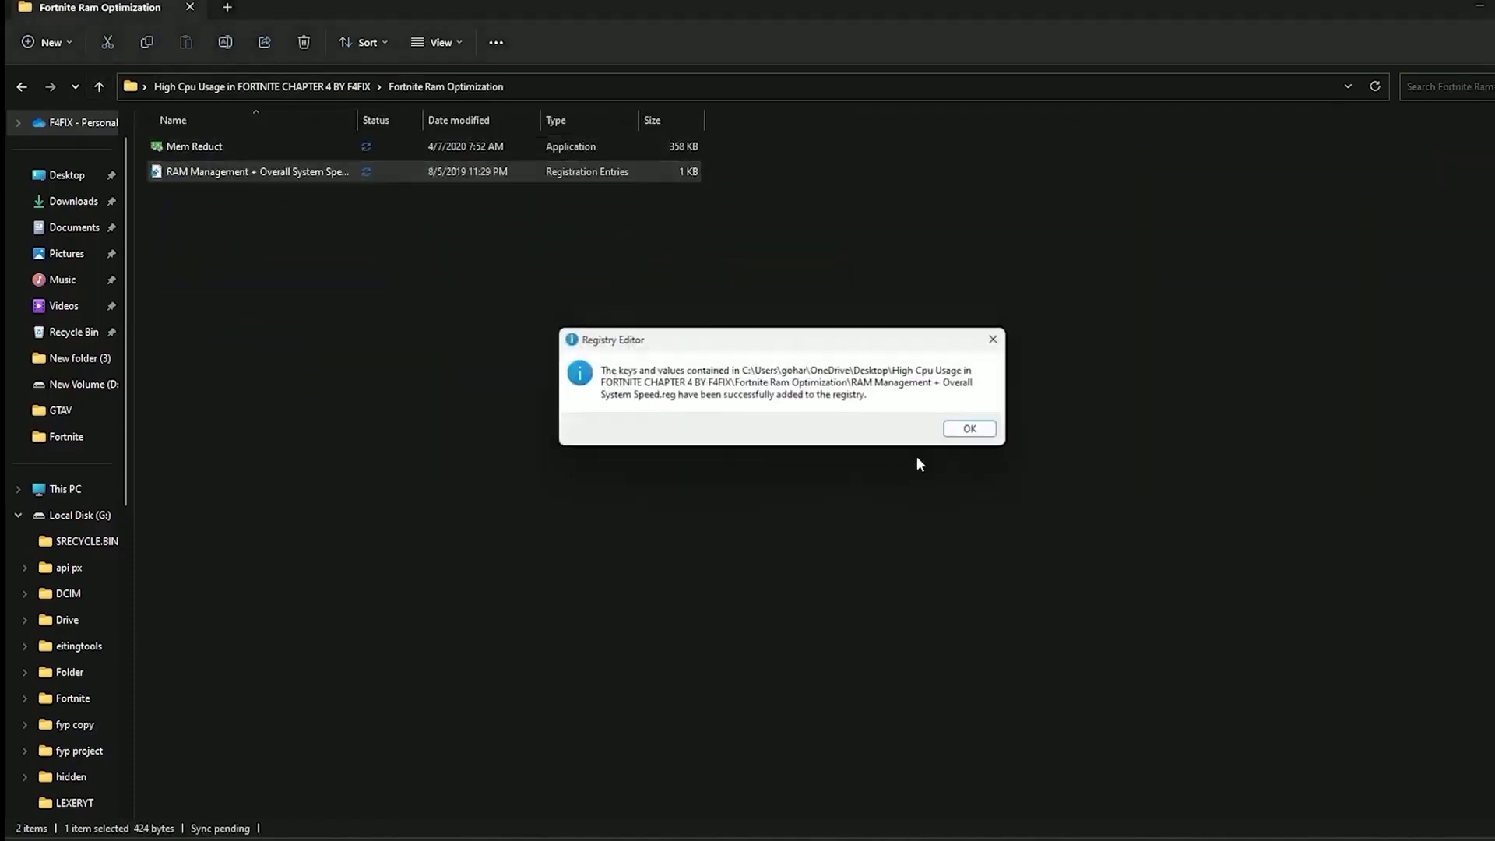
{"action": "left_click", "coordinate": [964, 439]}
Install Mem Reduct with the default options and run it when the setup finishes.
{"action": "double_click", "coordinate": [171, 149]}
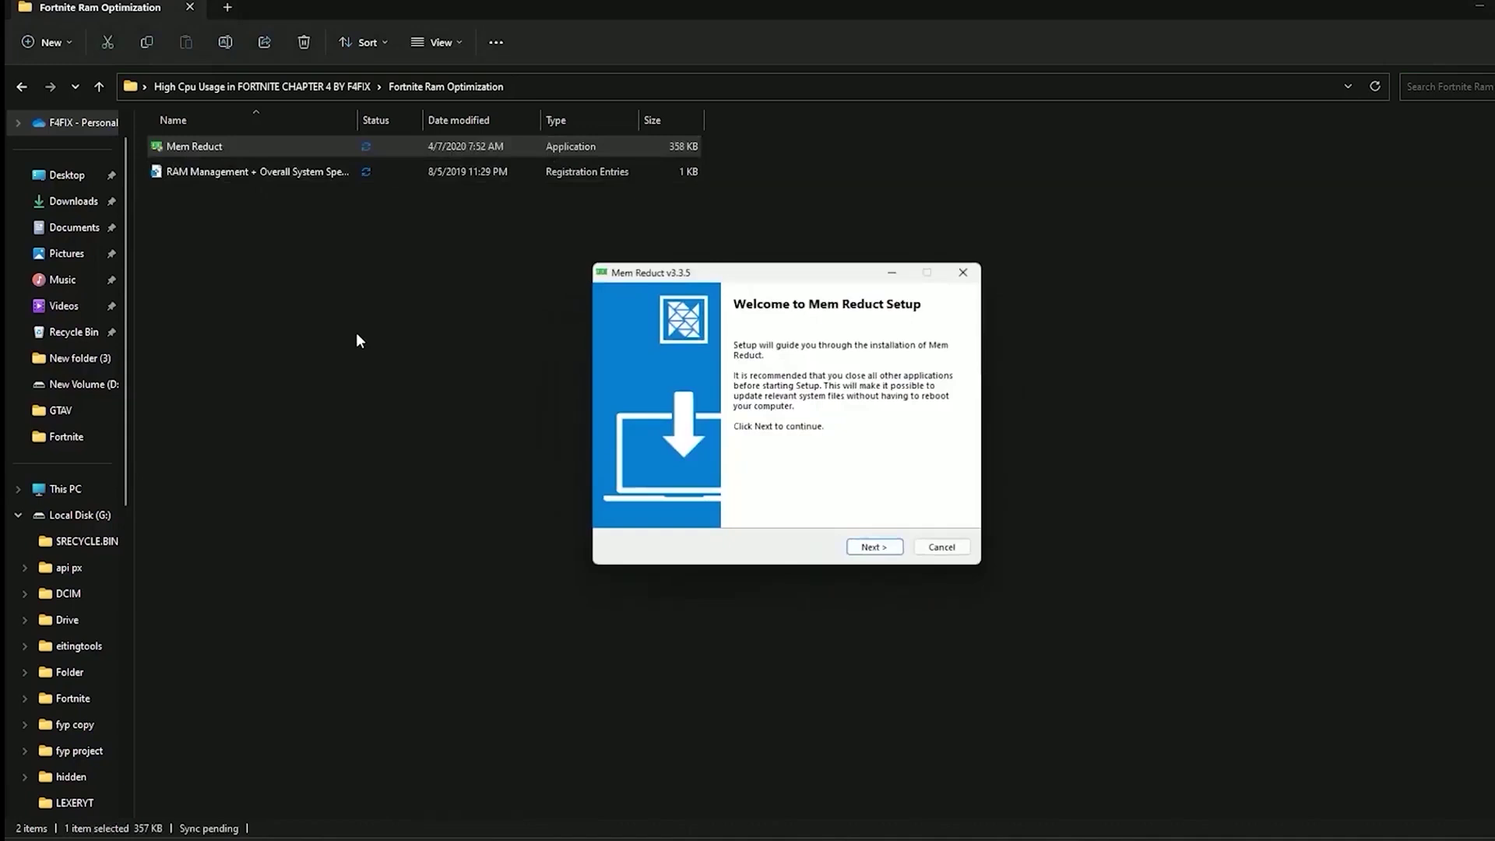
{"action": "left_click", "coordinate": [861, 549]}
{"action": "left_click", "coordinate": [863, 552]}
{"action": "left_click", "coordinate": [864, 552]}
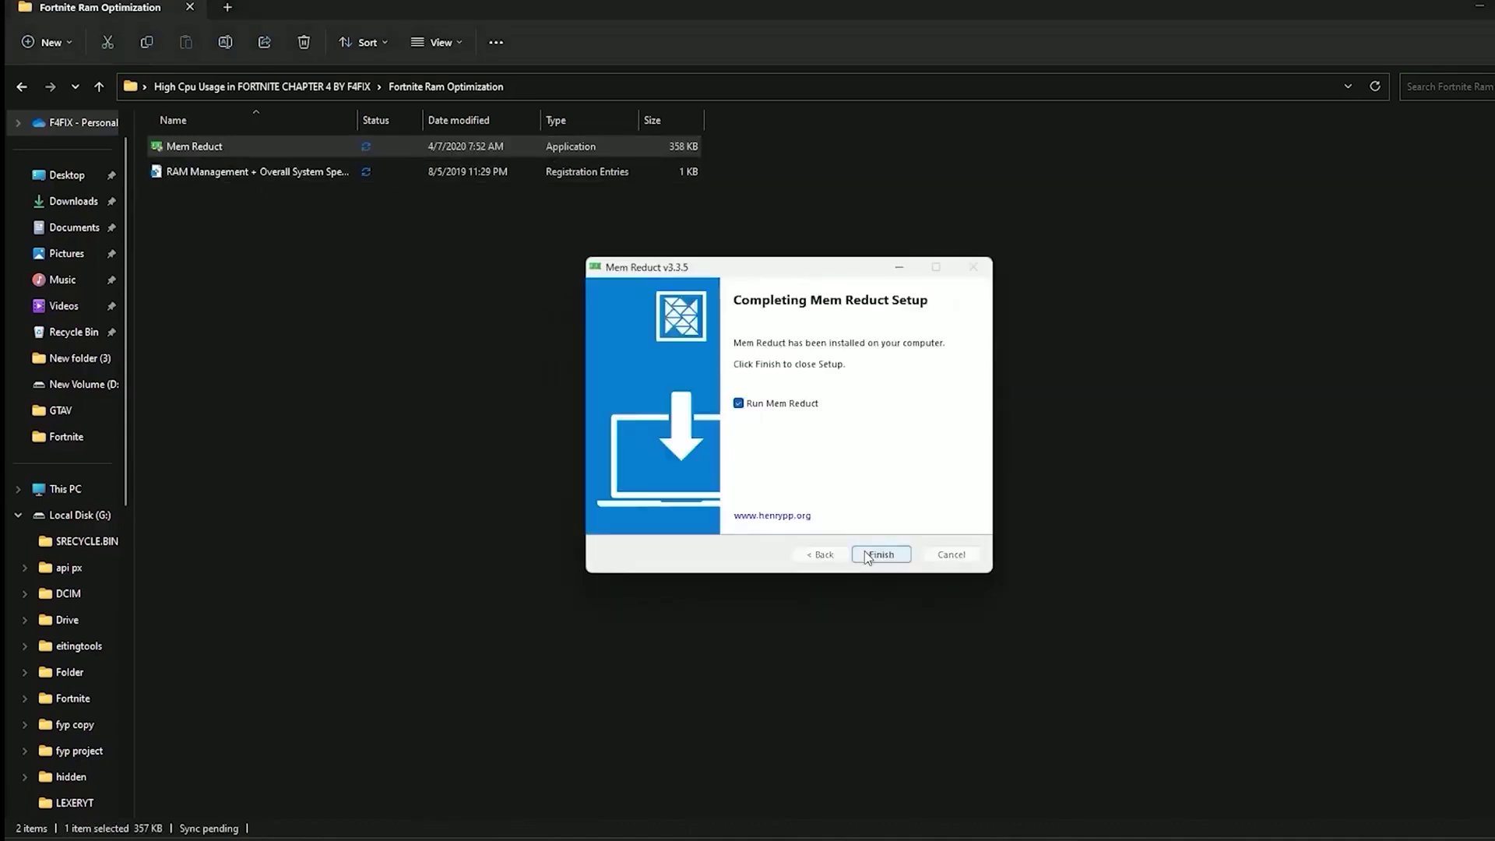
{"action": "left_click", "coordinate": [880, 555]}
Decline the Mem Reduct update, enable memory cleaning every 30 minutes, adjust the clean-when-above percentage, and close the program window.
{"action": "left_click", "coordinate": [665, 282]}
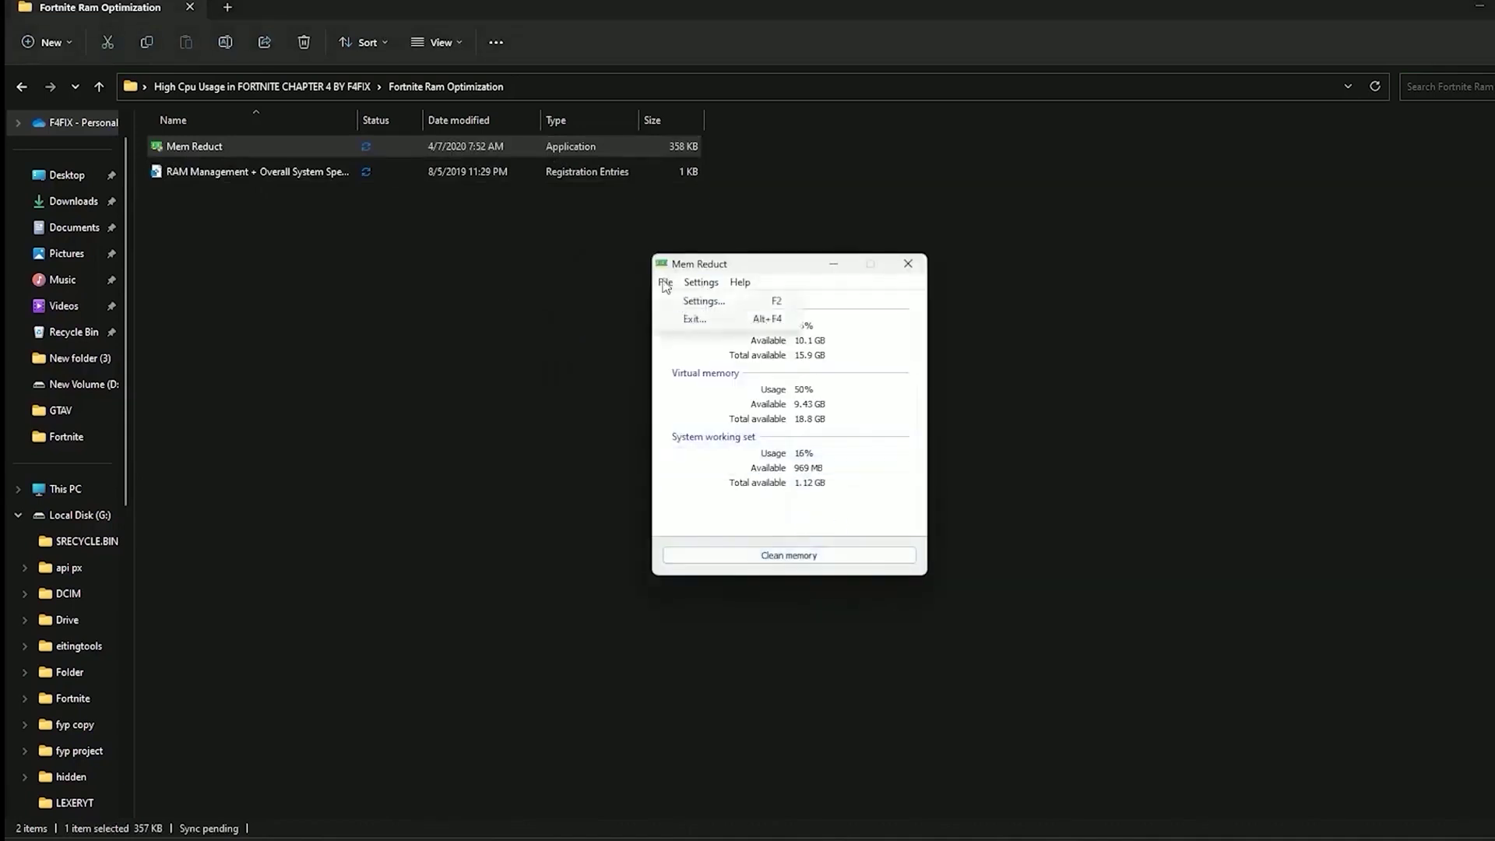
{"action": "left_click", "coordinate": [685, 301]}
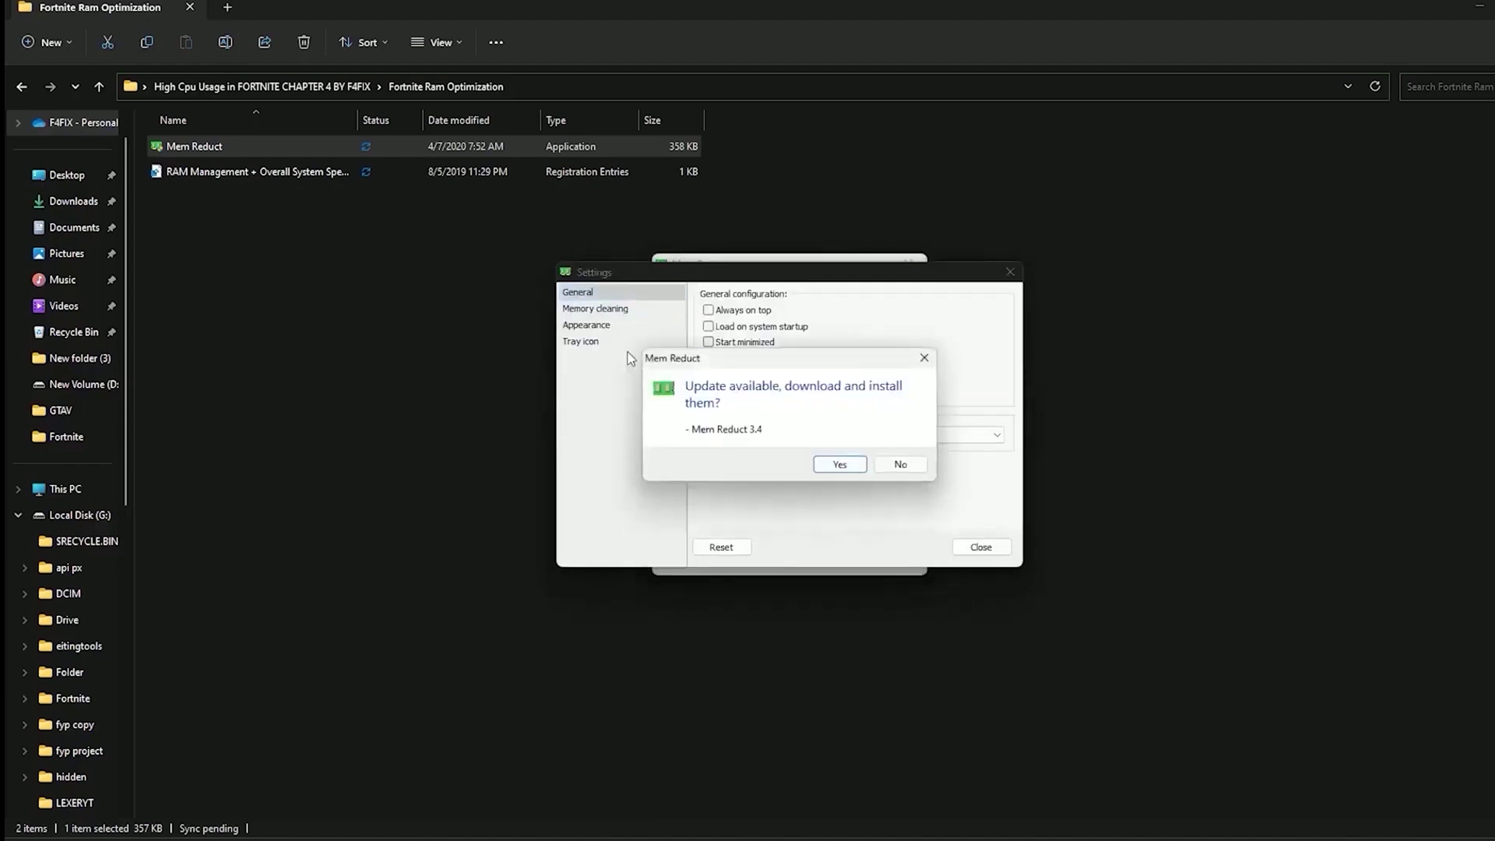
{"action": "left_click", "coordinate": [900, 466]}
{"action": "left_click", "coordinate": [596, 308]}
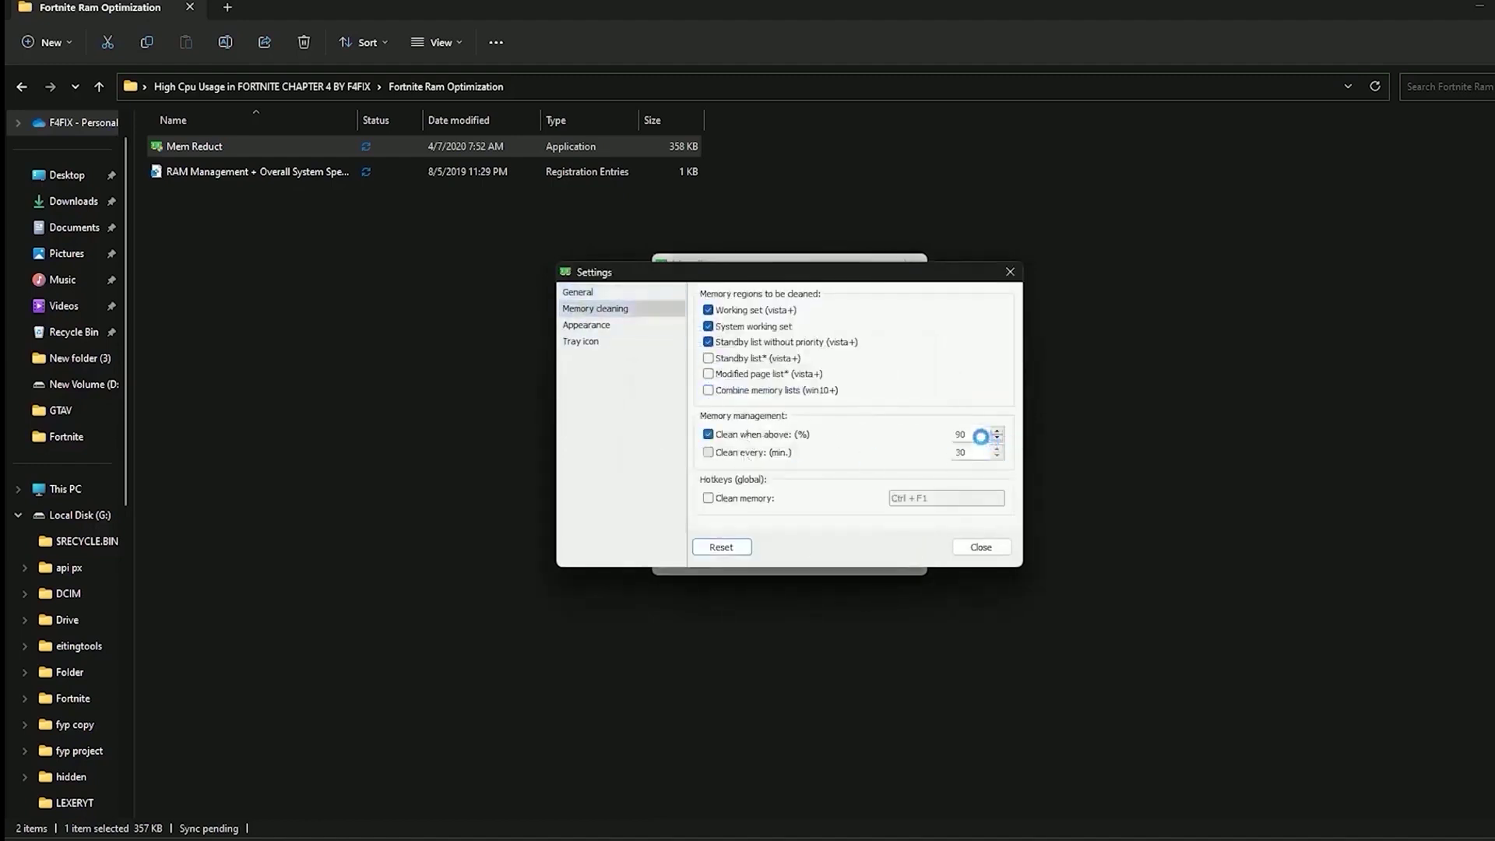
{"action": "left_click", "coordinate": [981, 436]}
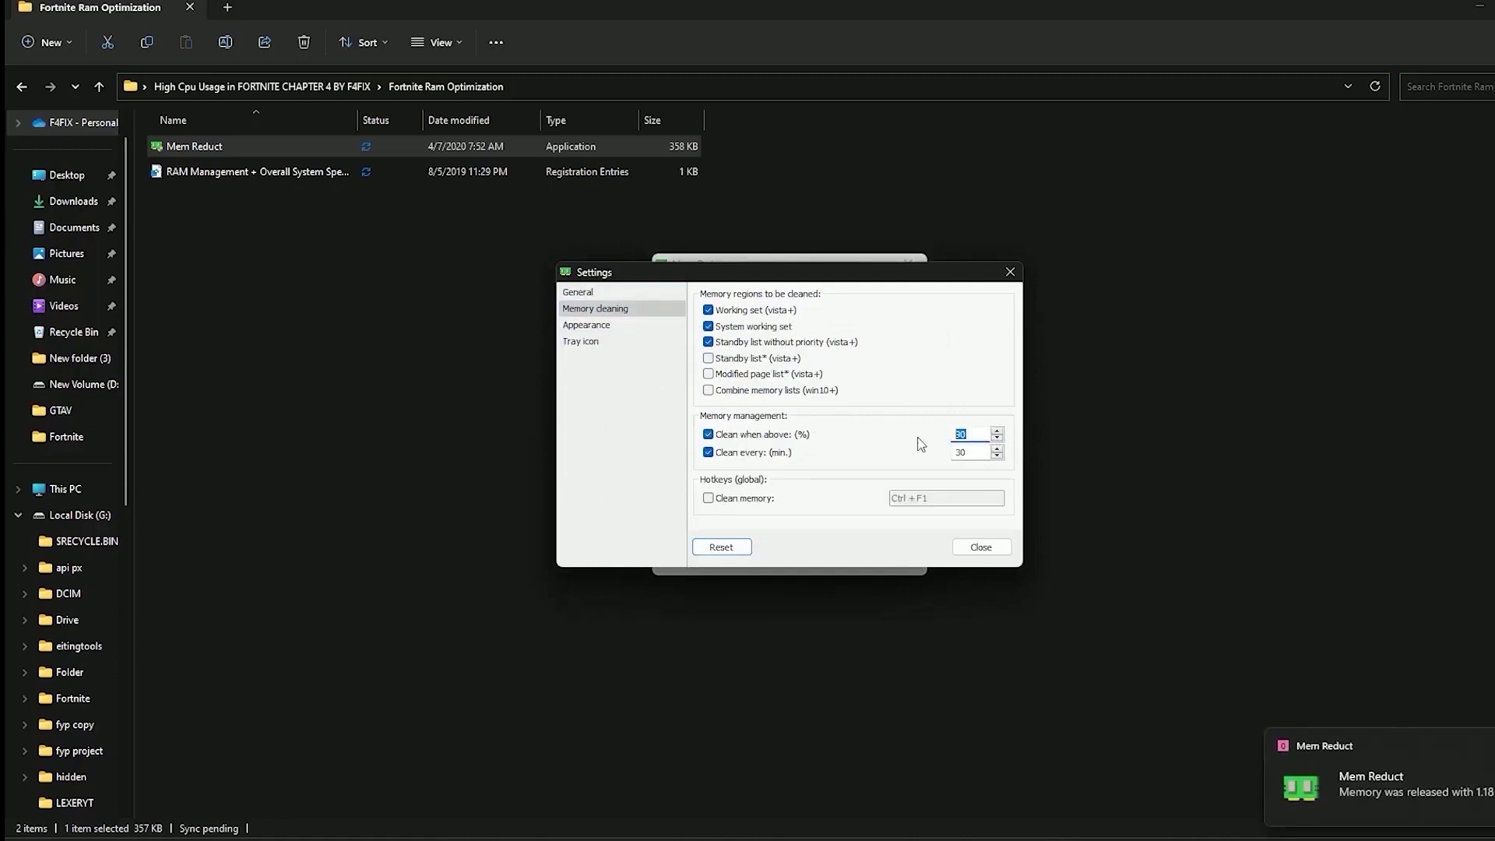
{"action": "left_click", "coordinate": [979, 549]}
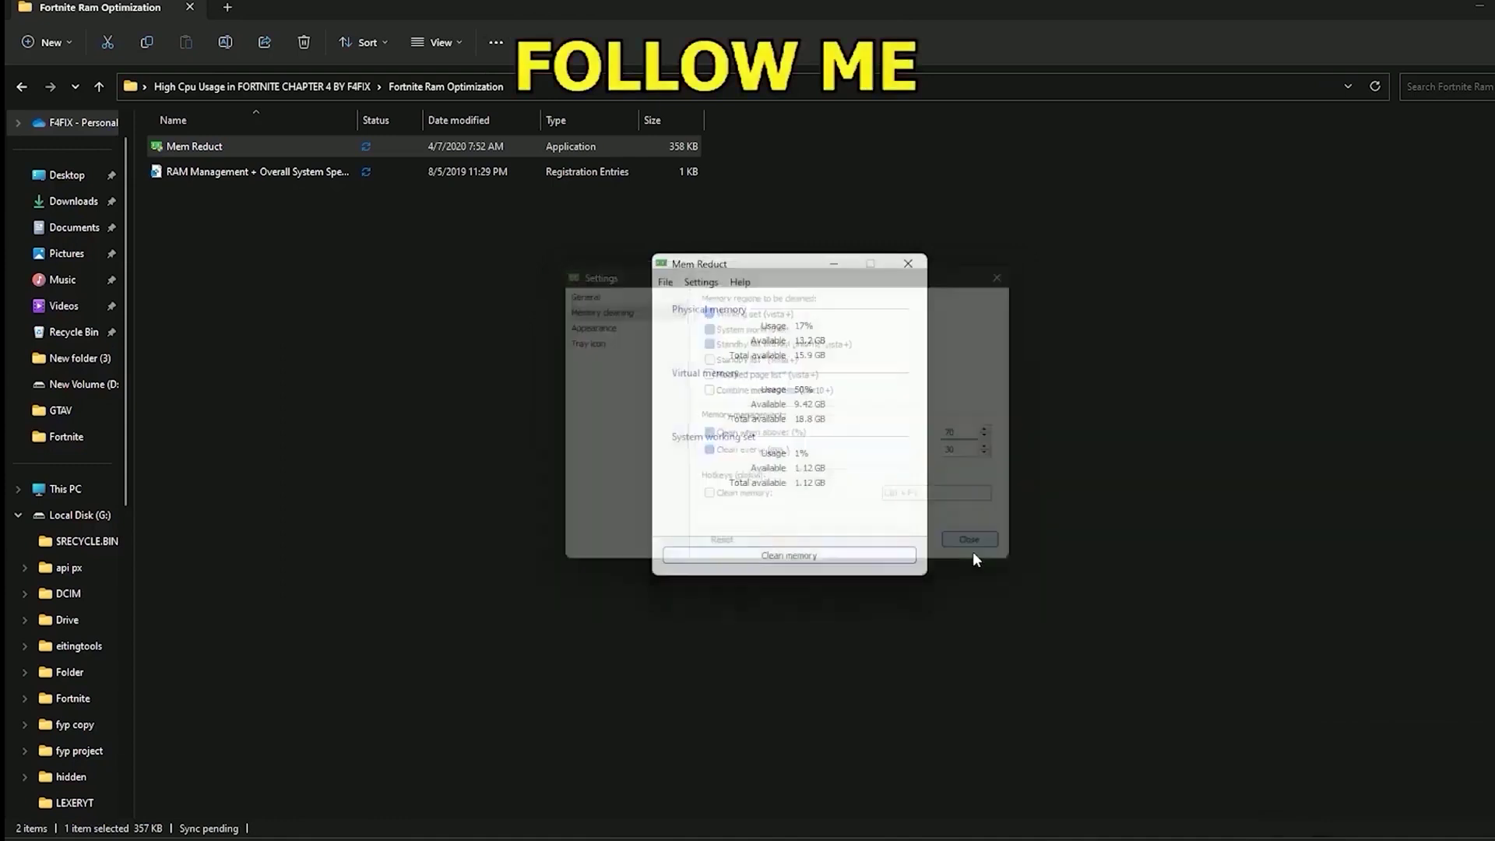
{"action": "key", "text": "Escape"}
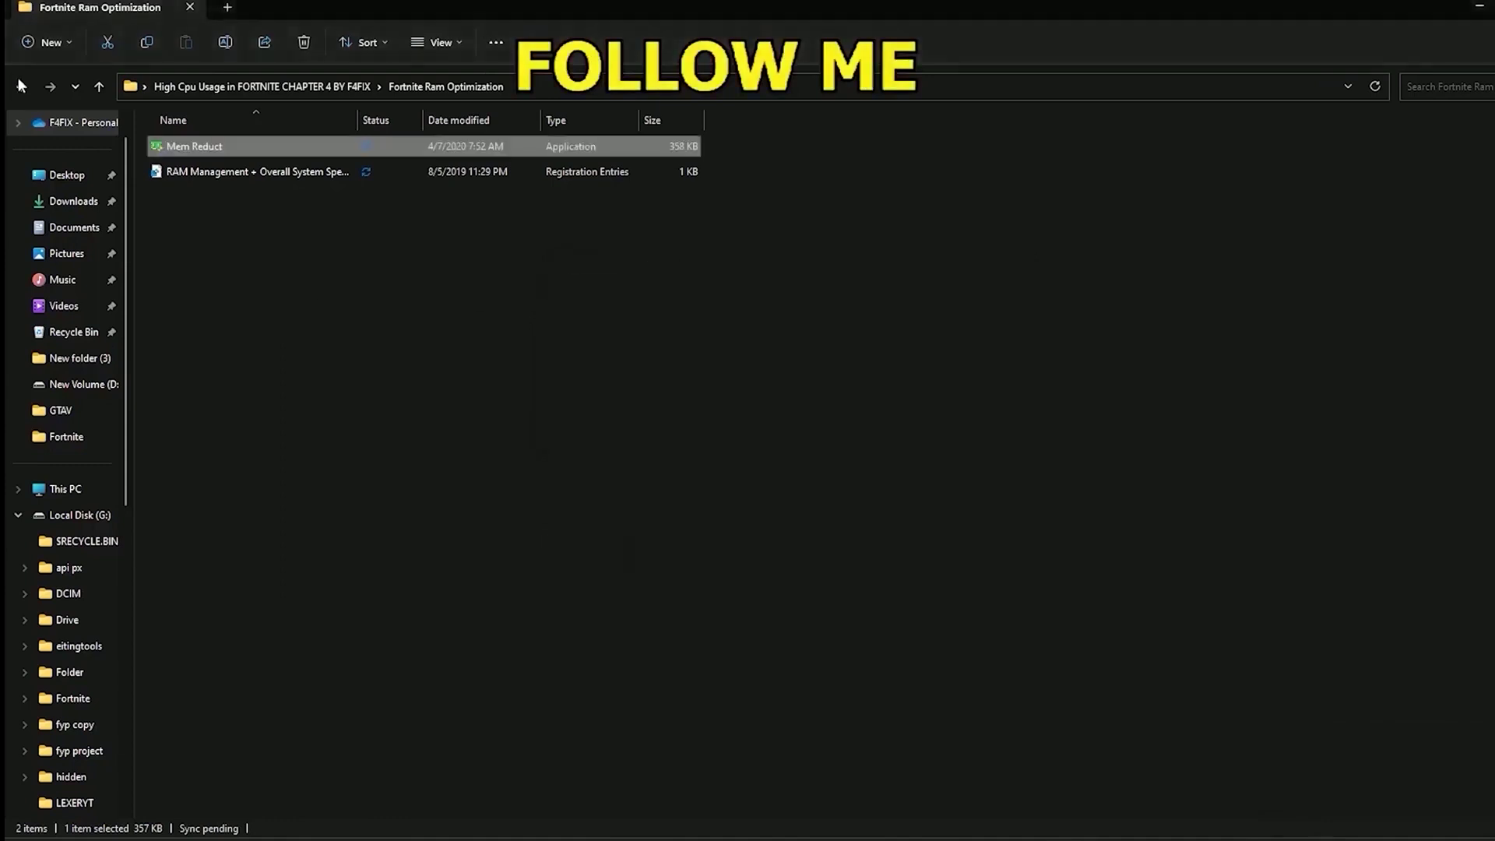
Run the Win 10 Disable Unnecessary Services batch file from the Unnecessary apps diasbled folder as administrator, then run it once more normally.
{"action": "left_click", "coordinate": [97, 86]}
{"action": "double_click", "coordinate": [1178, 302]}
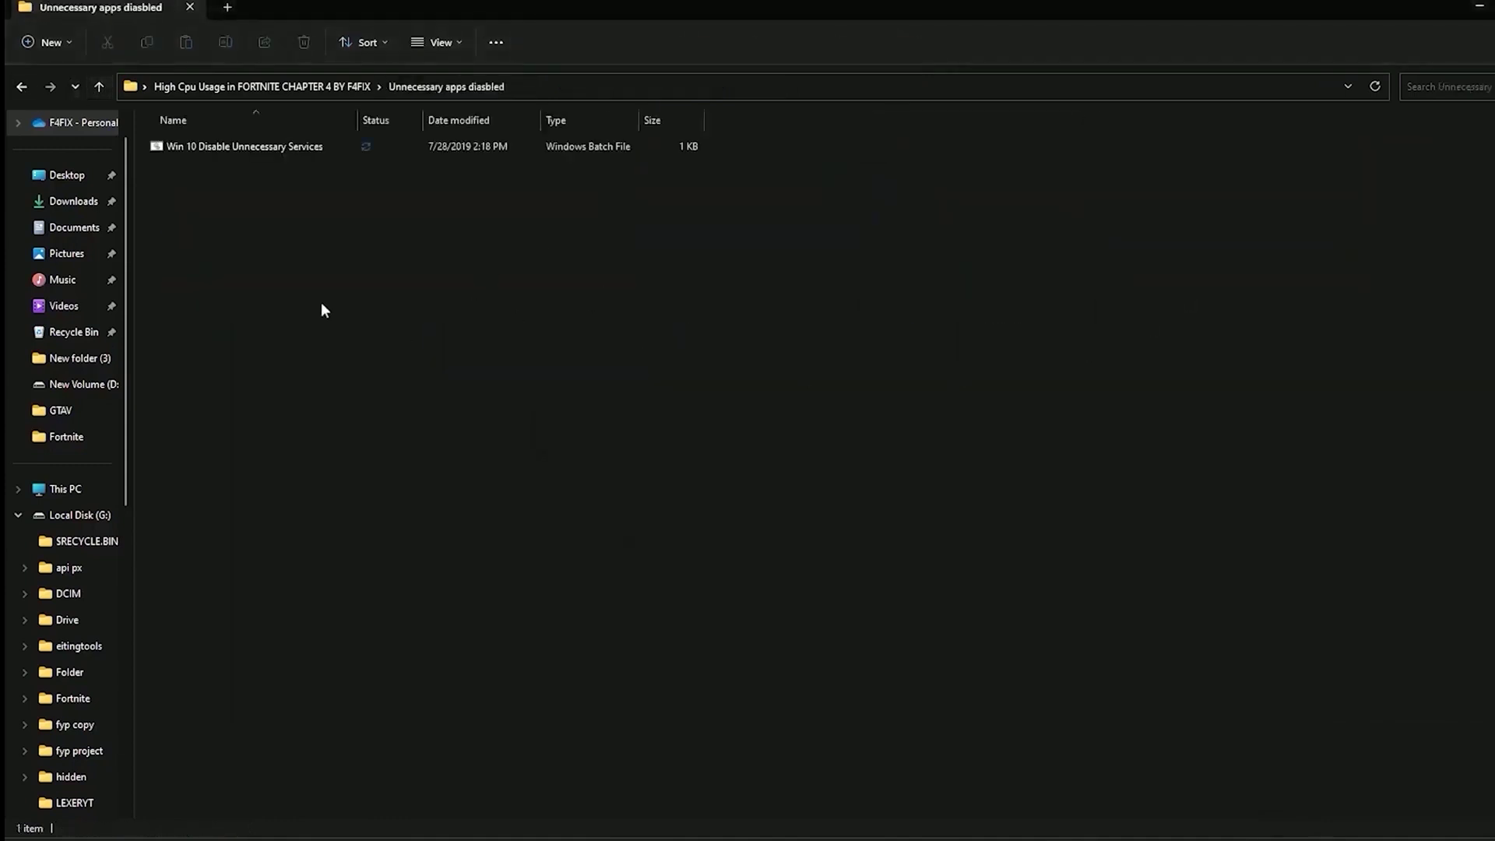
{"action": "left_click", "coordinate": [277, 148]}
{"action": "right_click", "coordinate": [277, 148]}
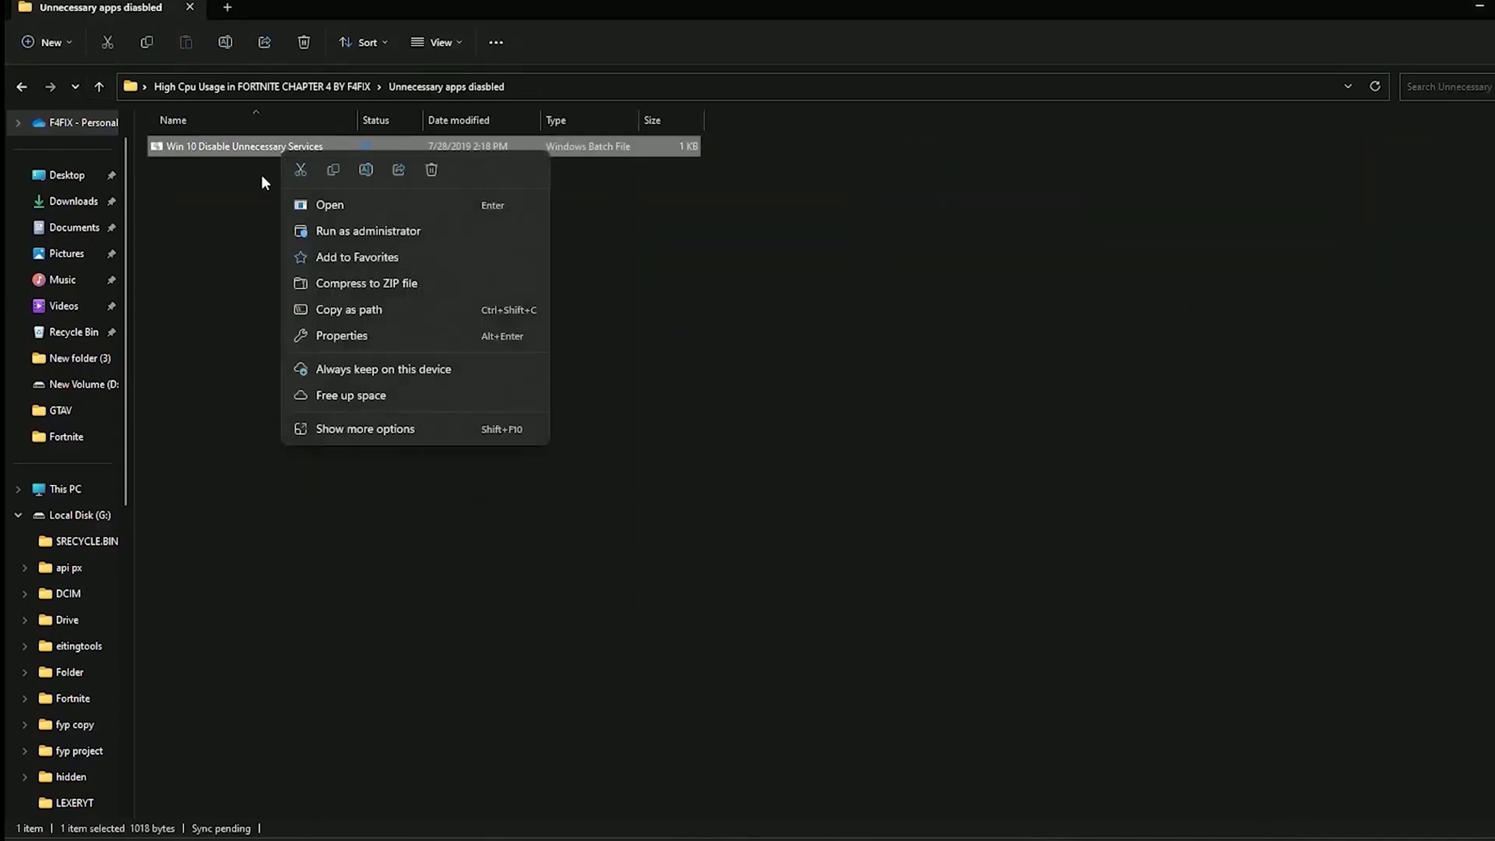
{"action": "left_click", "coordinate": [350, 227]}
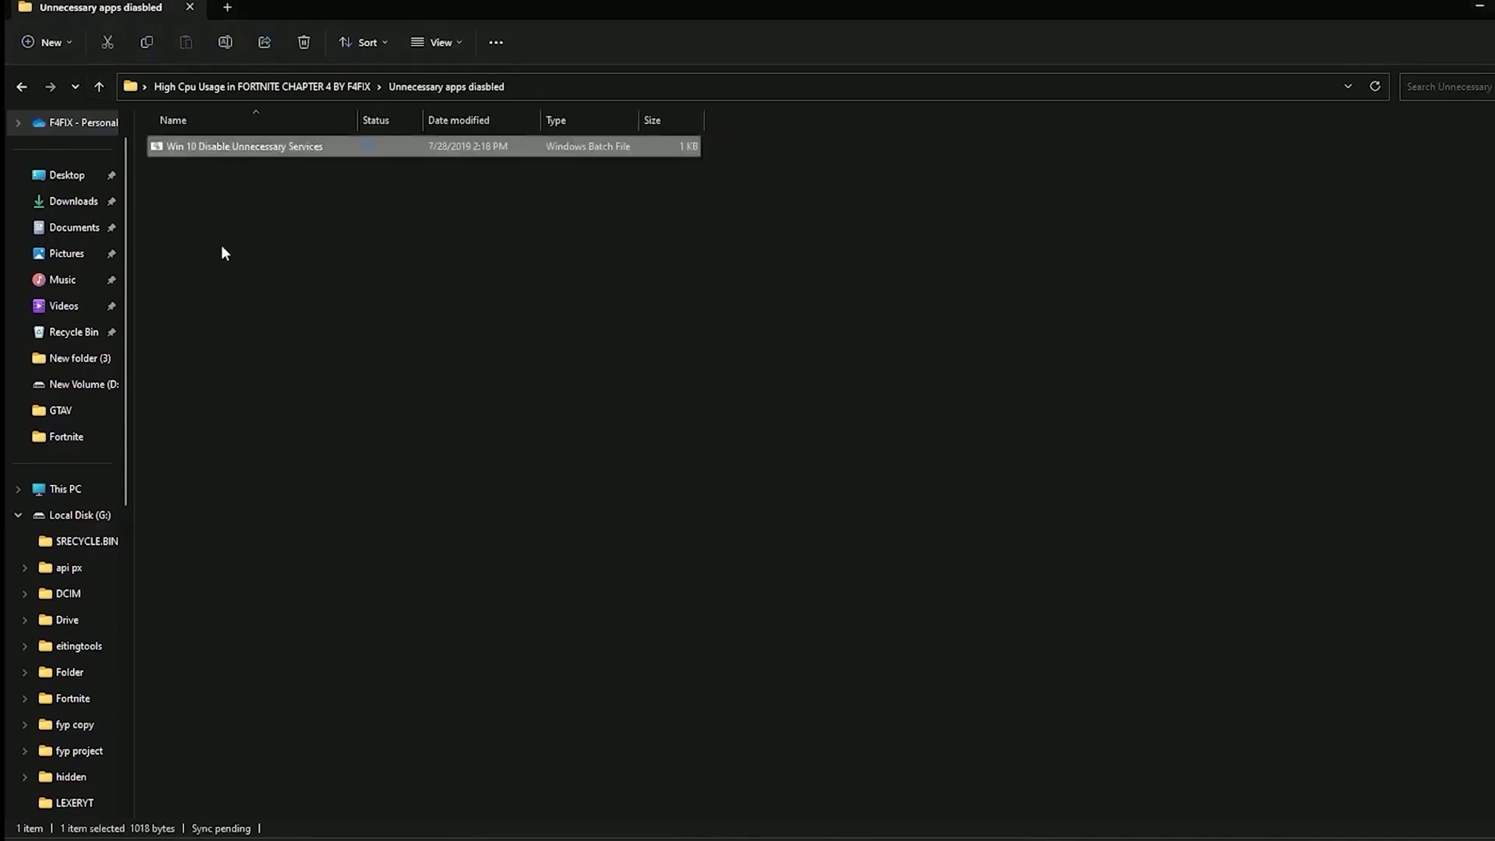
{"action": "right_click", "coordinate": [312, 149]}
{"action": "left_click", "coordinate": [382, 226]}
{"action": "double_click", "coordinate": [243, 151]}
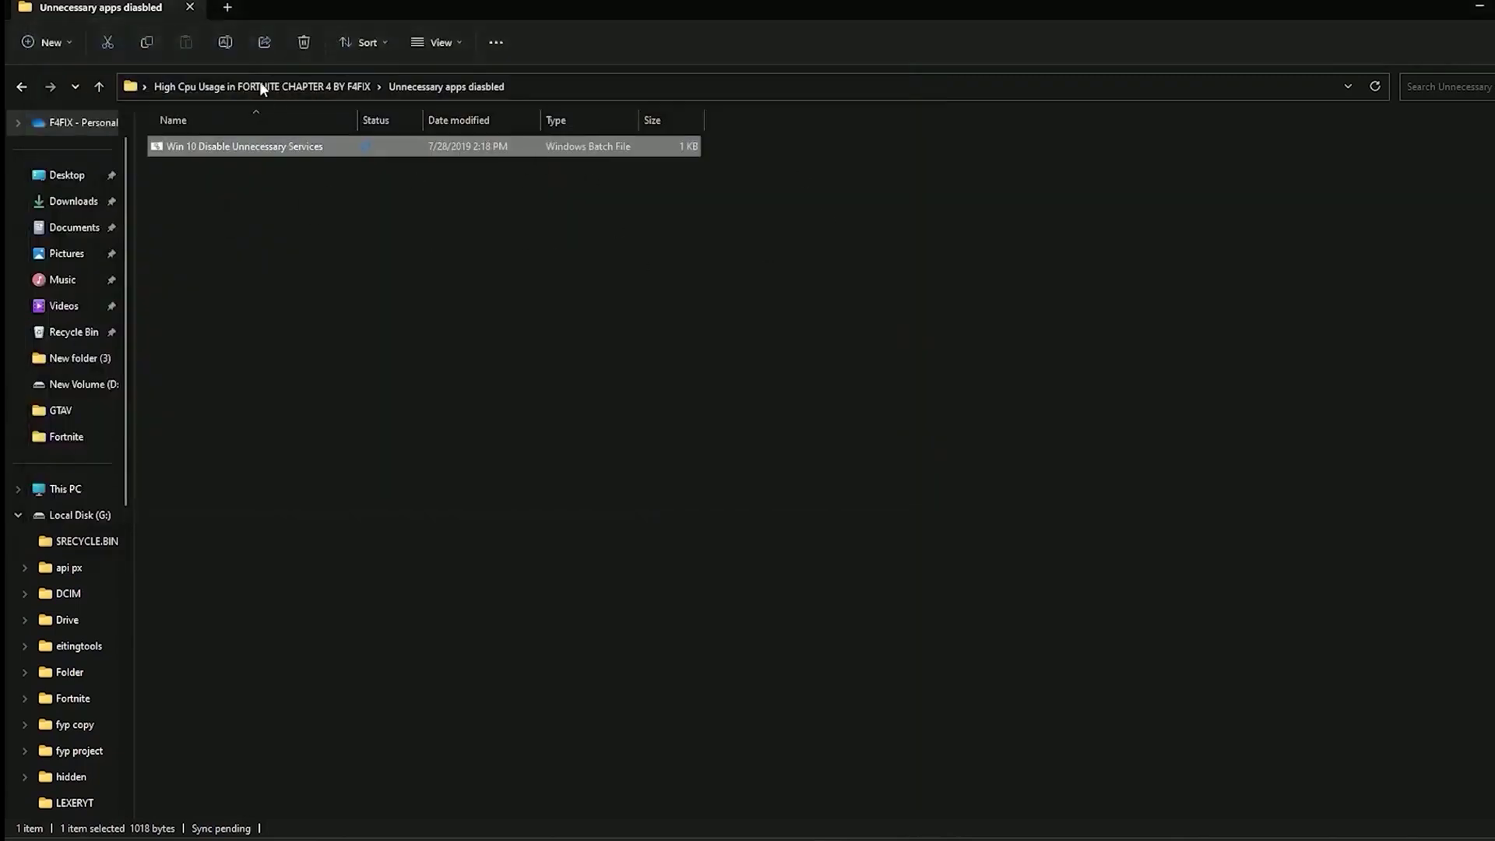
Open the windows tweaks folder of the pack and show its files as extra large icons.
{"action": "left_click", "coordinate": [101, 86]}
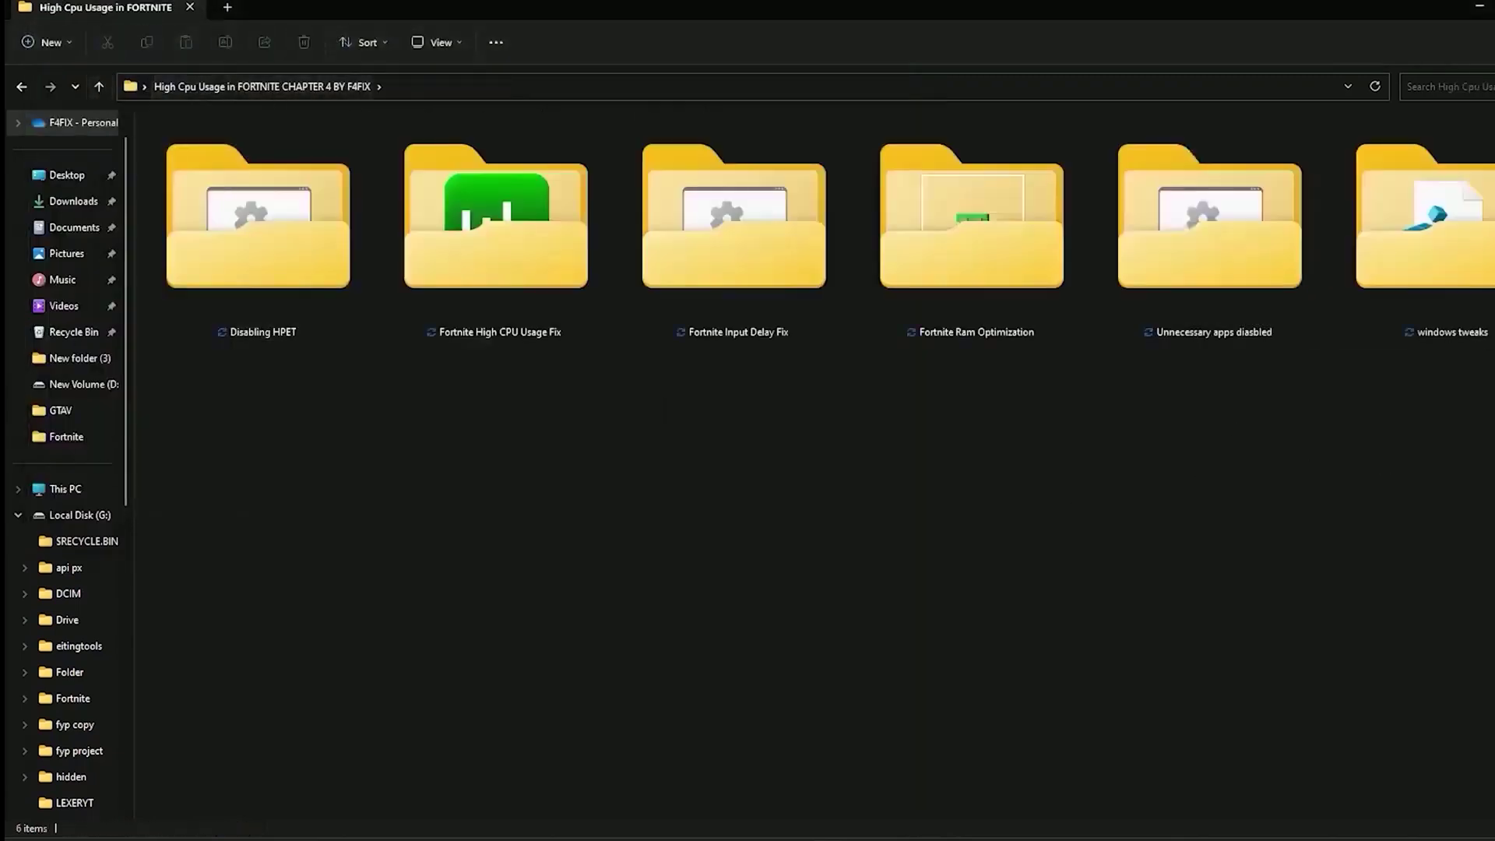
{"action": "double_click", "coordinate": [1370, 327]}
{"action": "left_click", "coordinate": [448, 41]}
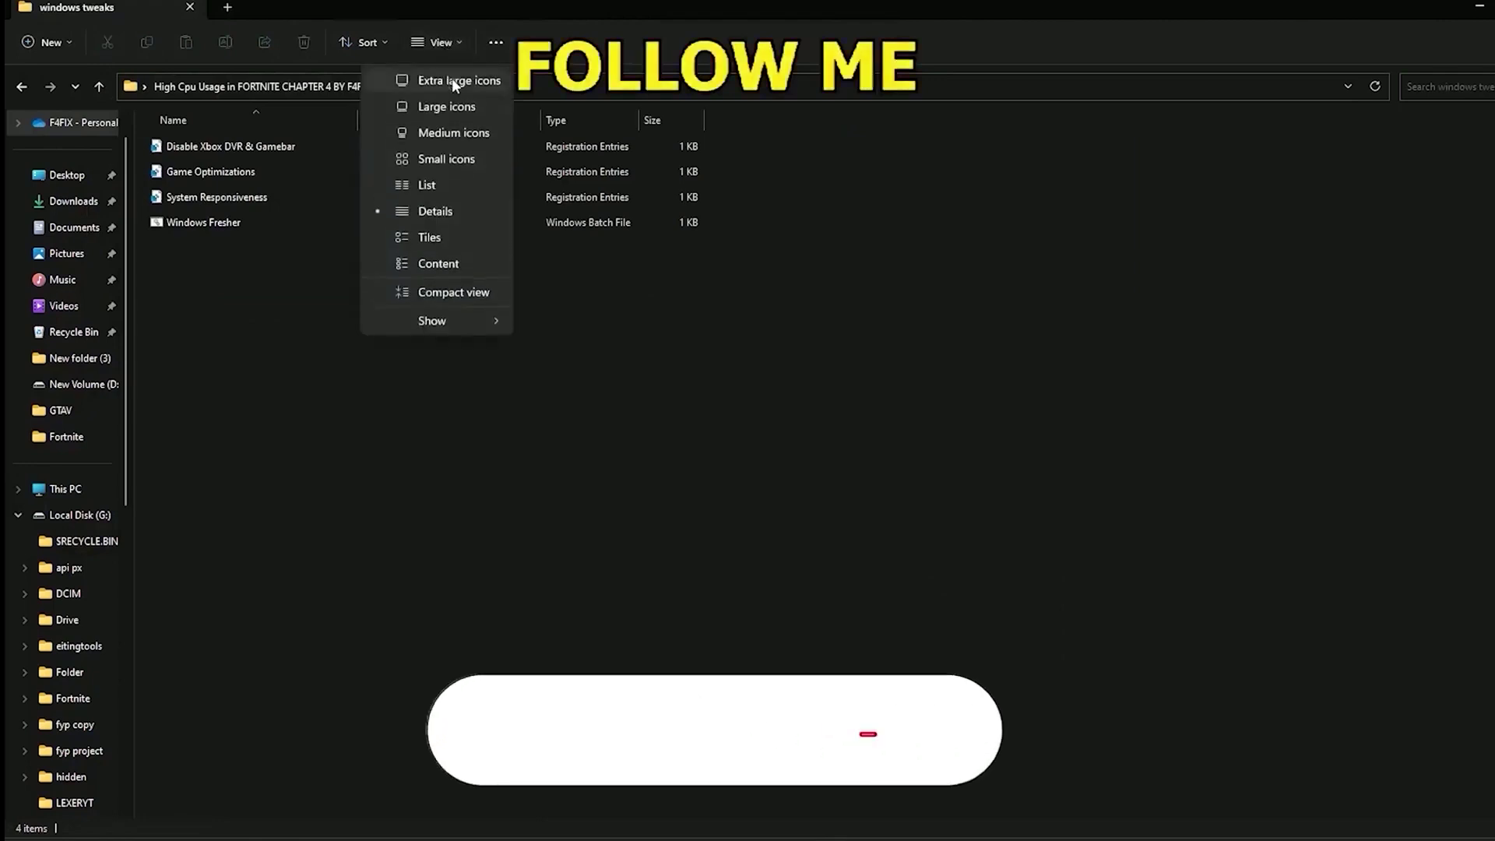
{"action": "left_click", "coordinate": [452, 78]}
{"action": "left_click_drag", "start_coordinate": [1269, 520], "coordinate": [969, 359]}
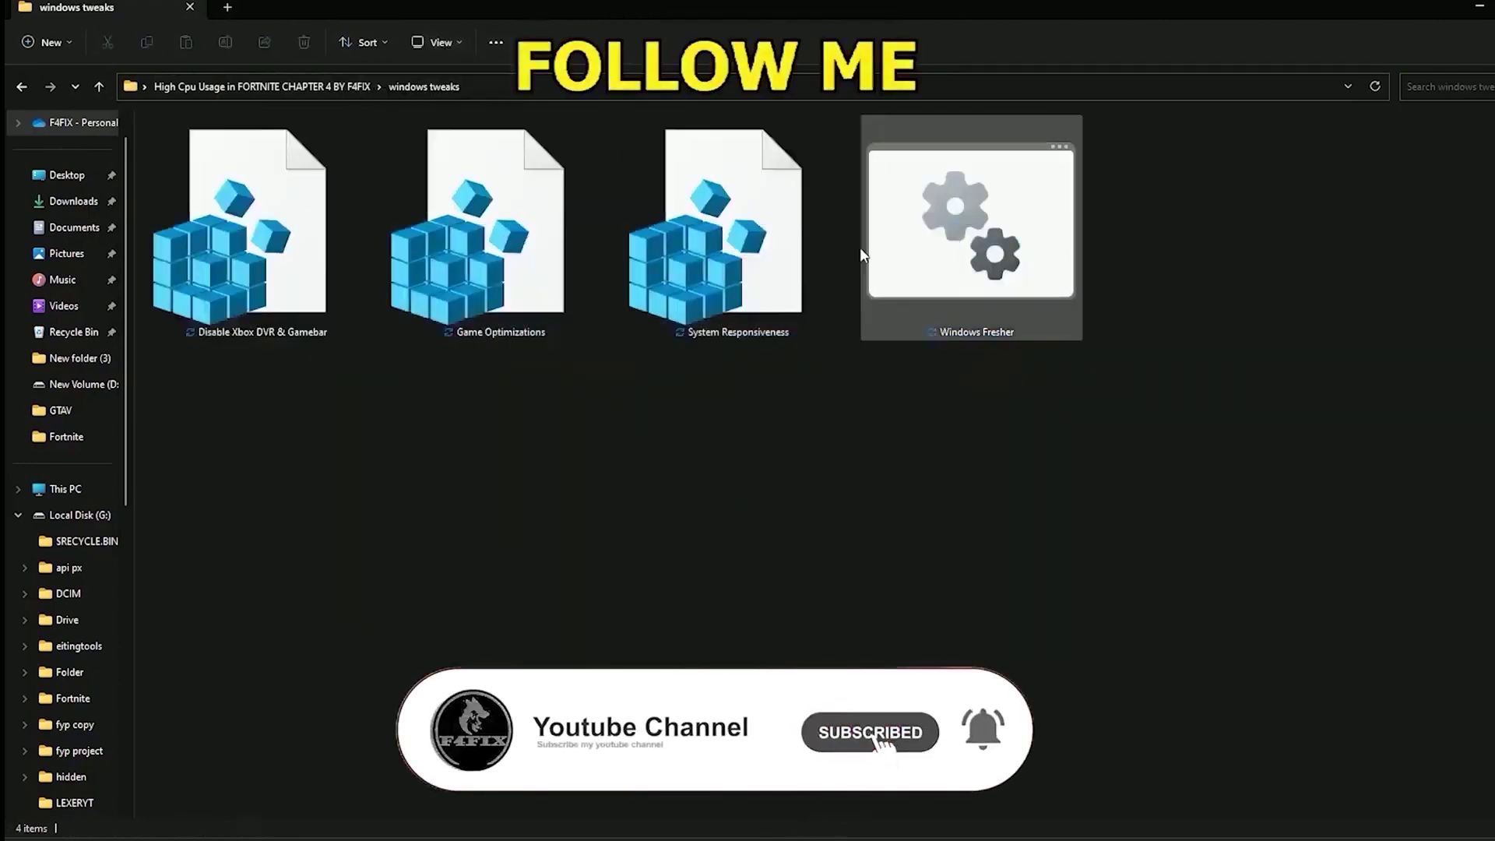
Merge the Disable Xbox DVR & Gamebar file into the registry.
{"action": "right_click", "coordinate": [280, 256]}
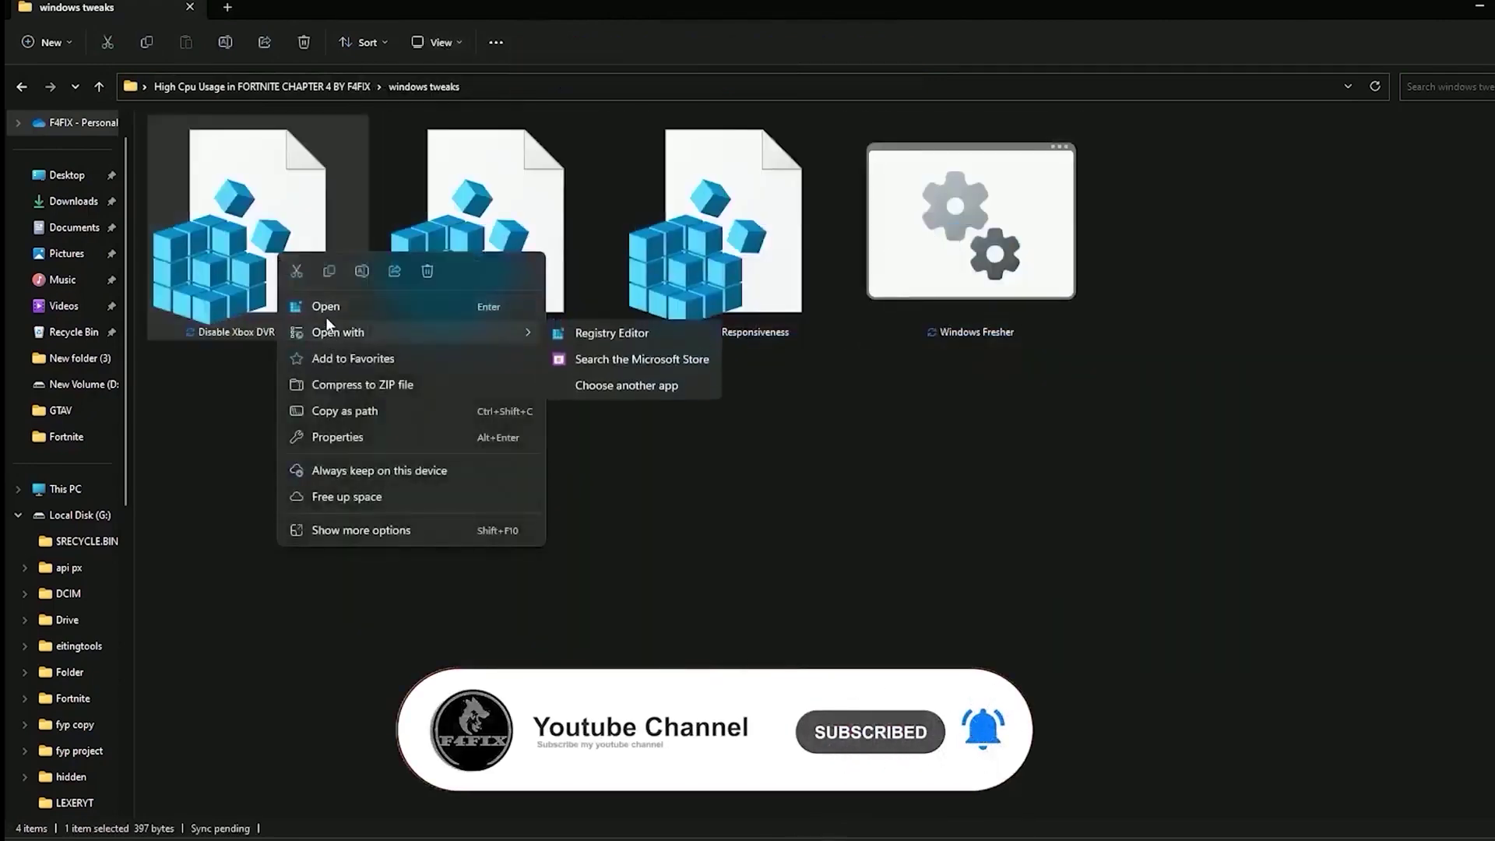
{"action": "left_click", "coordinate": [330, 311]}
{"action": "left_click", "coordinate": [912, 450]}
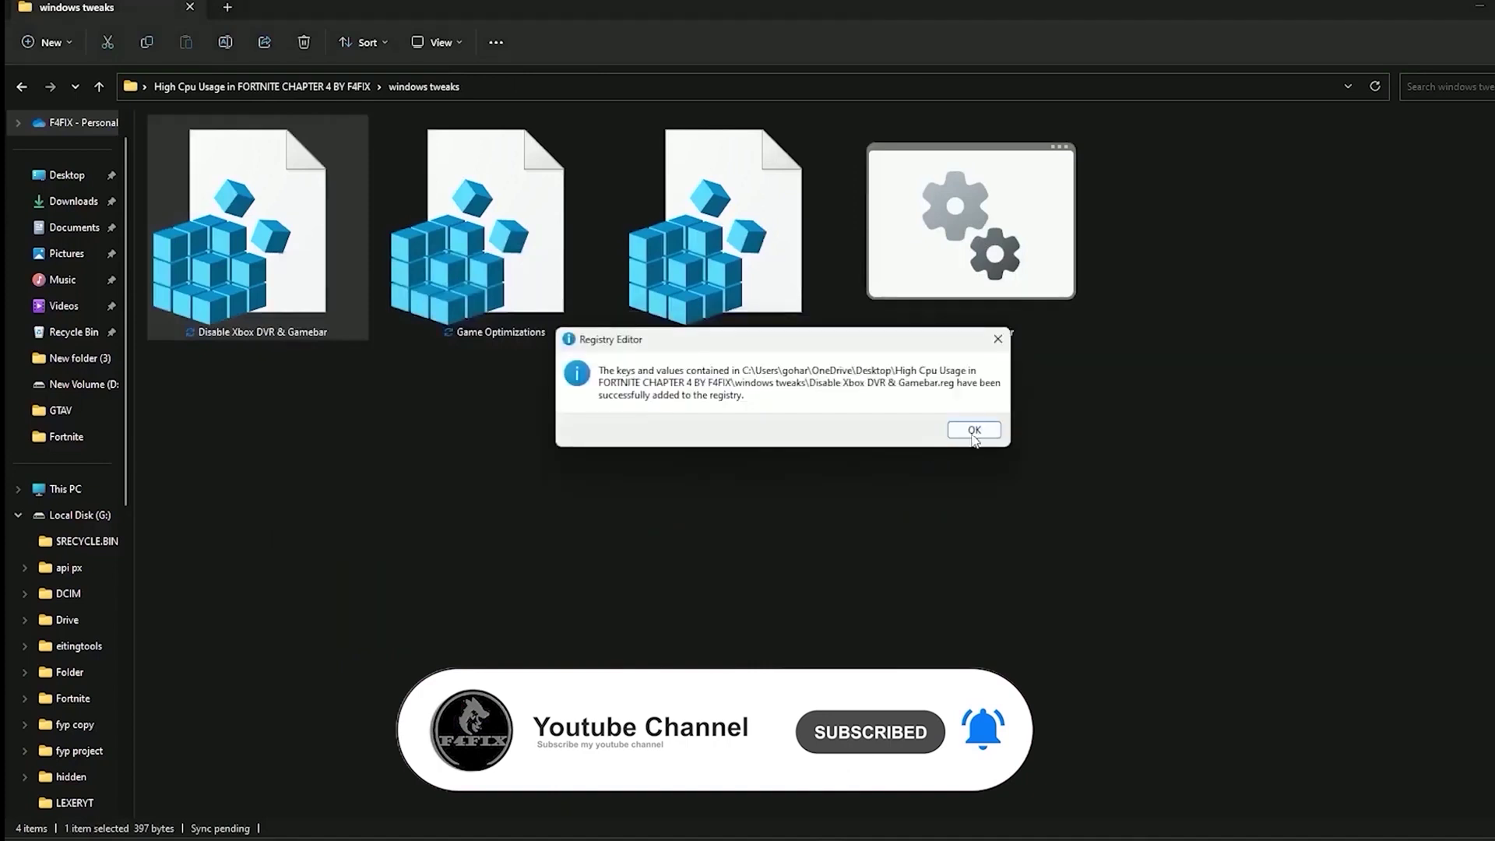
{"action": "left_click", "coordinate": [977, 440]}
Merge the Game Optimizations file from the windows tweaks folder into the registry.
{"action": "left_click", "coordinate": [517, 312]}
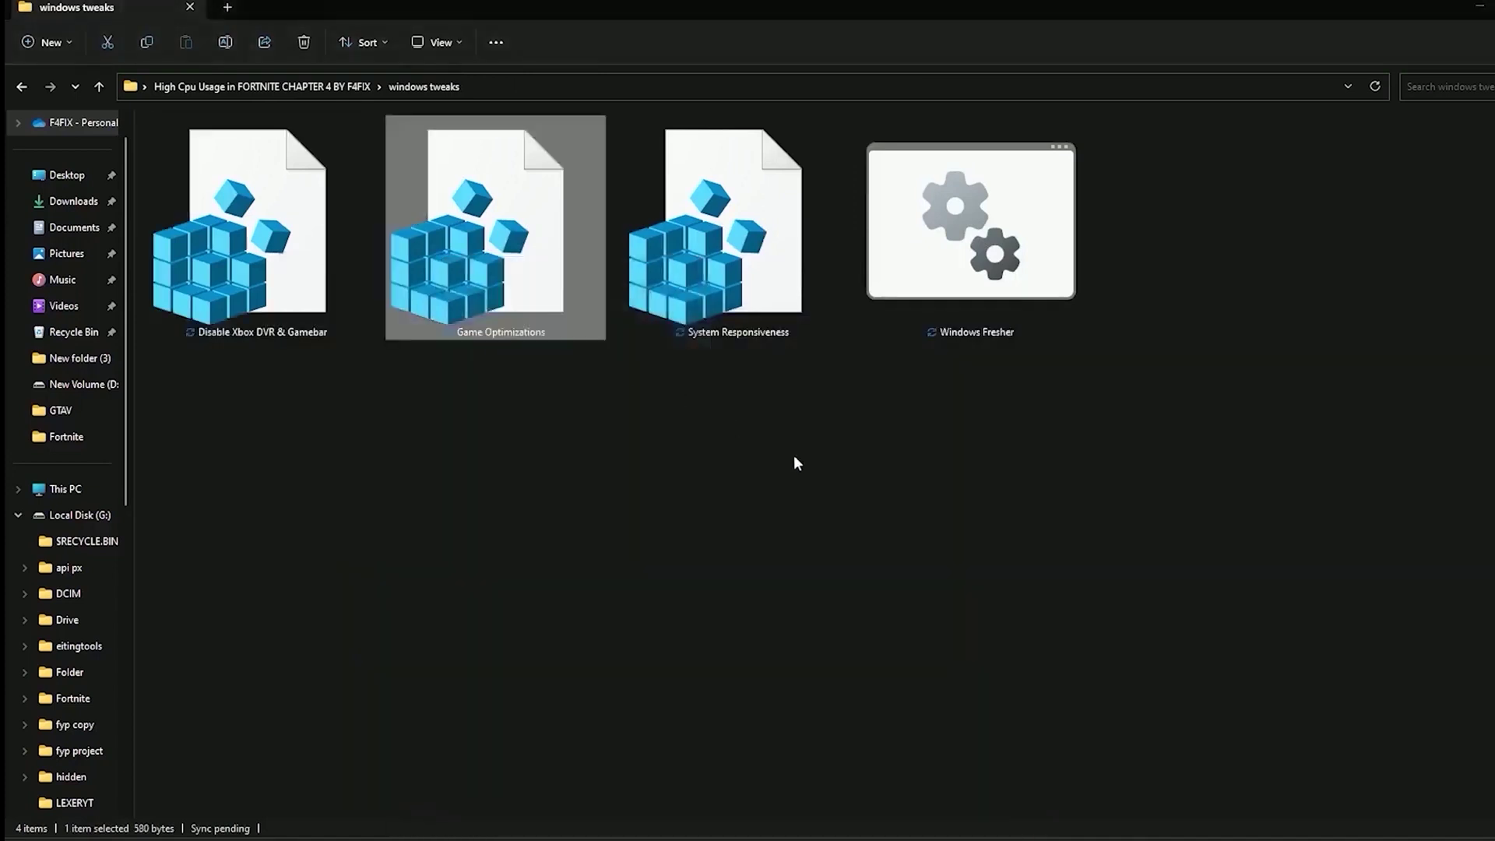
{"action": "left_click", "coordinate": [935, 450]}
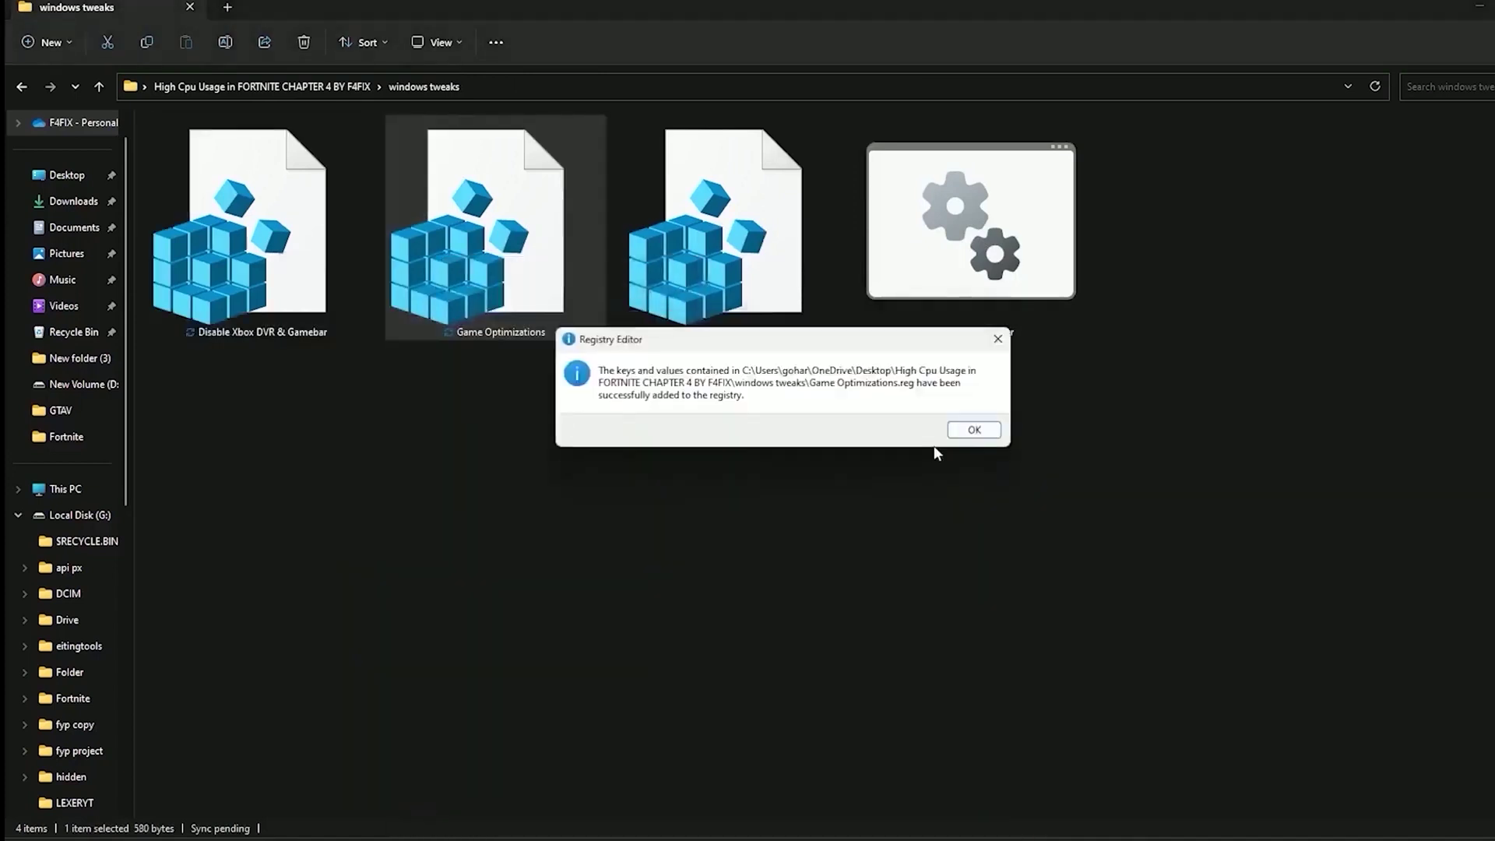
{"action": "left_click", "coordinate": [973, 429]}
Merge the System Responsiveness file into the registry and clear the file selection.
{"action": "double_click", "coordinate": [715, 233]}
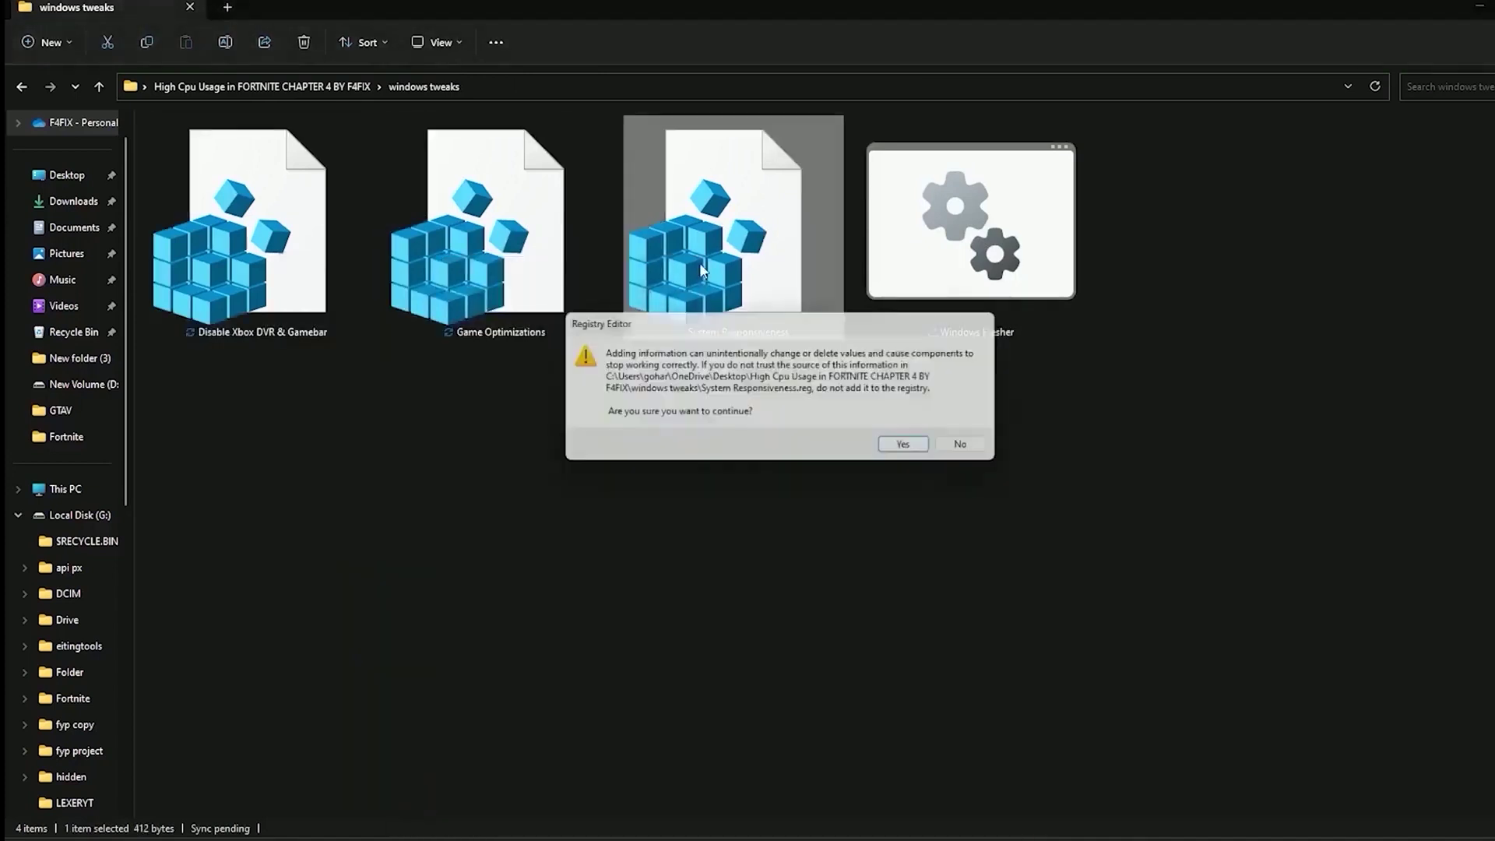
{"action": "left_click", "coordinate": [913, 450]}
{"action": "left_click", "coordinate": [977, 429]}
{"action": "left_click", "coordinate": [625, 365]}
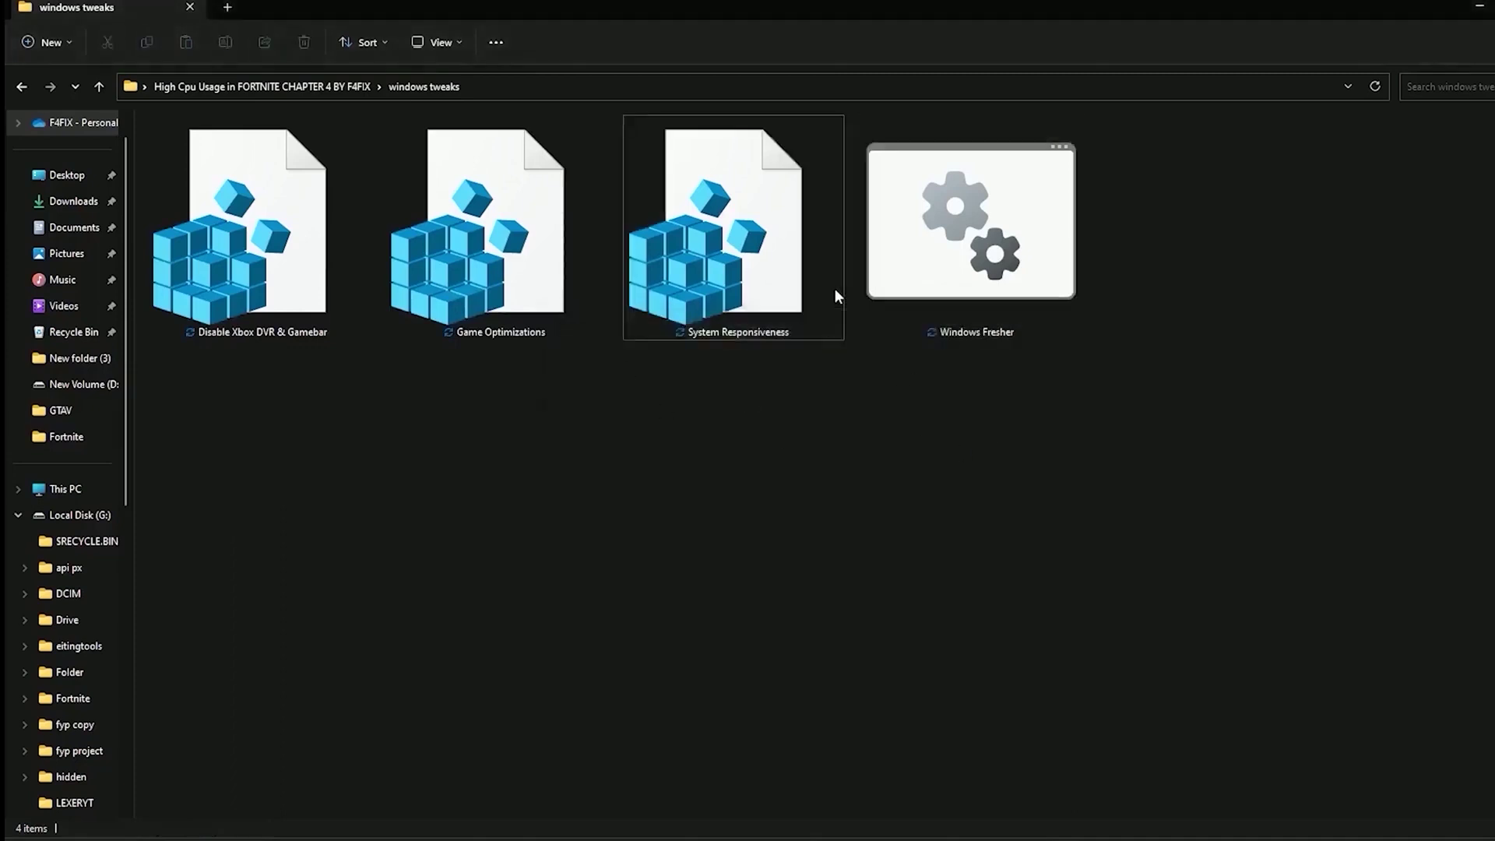
Bring up the available actions for the Windows Fresher batch file, return to the desktop and refresh it.
{"action": "right_click", "coordinate": [999, 320]}
{"action": "left_click", "coordinate": [850, 486]}
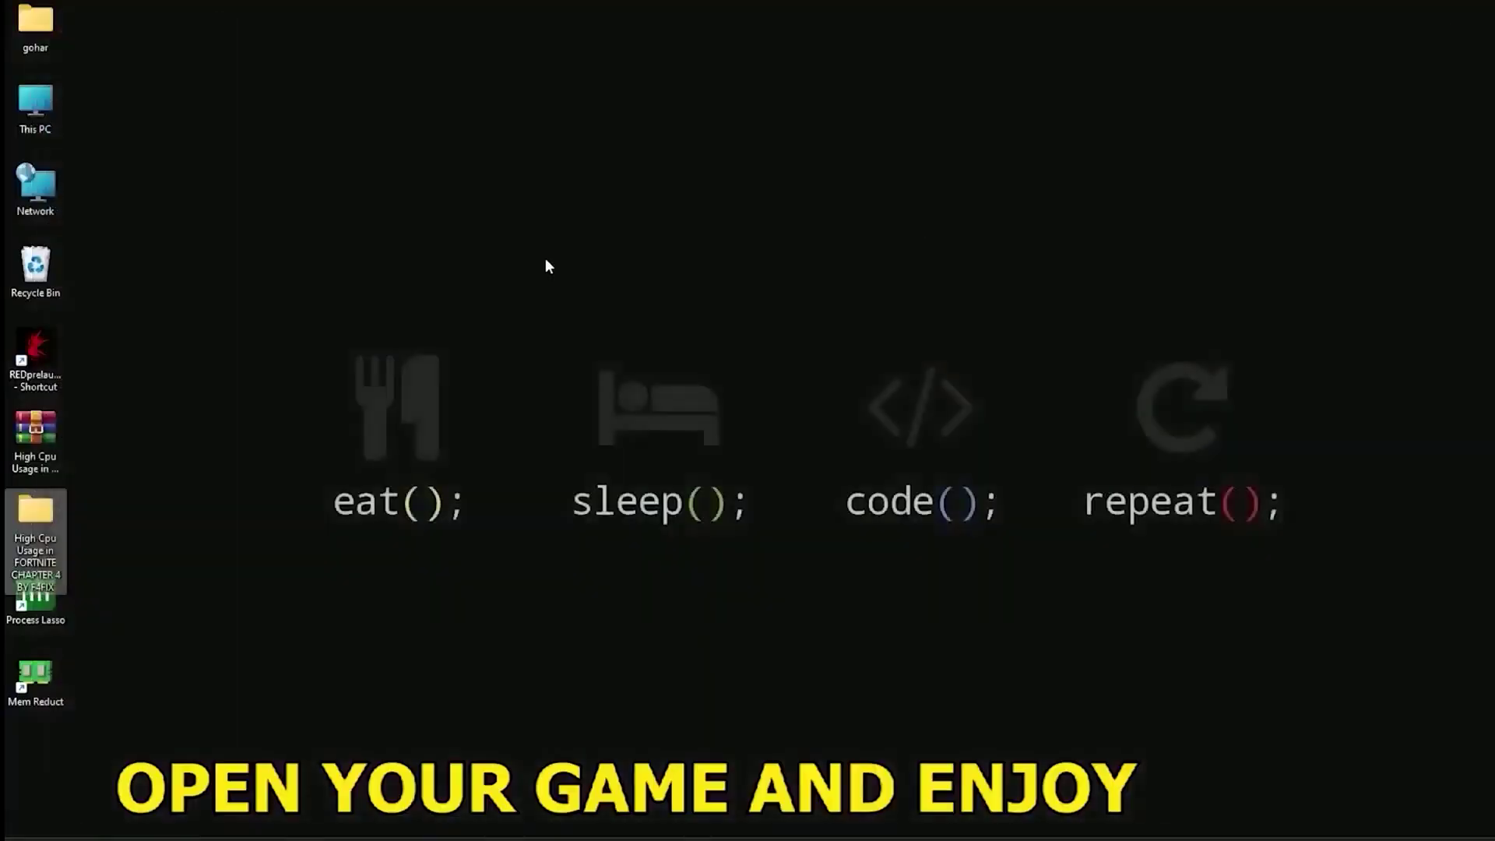
{"action": "right_click", "coordinate": [420, 234]}
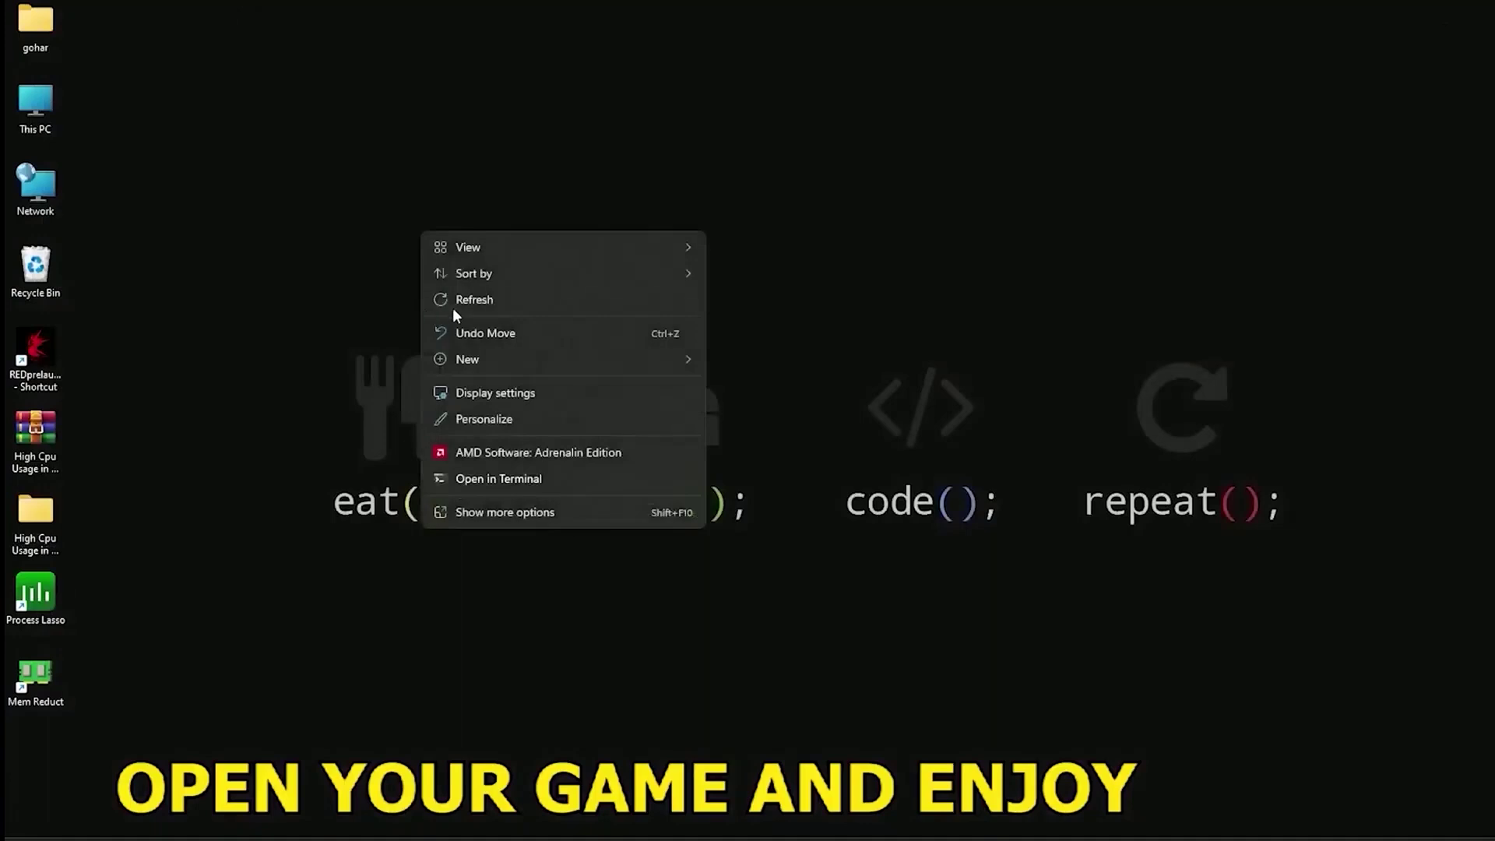
{"action": "left_click", "coordinate": [450, 302]}
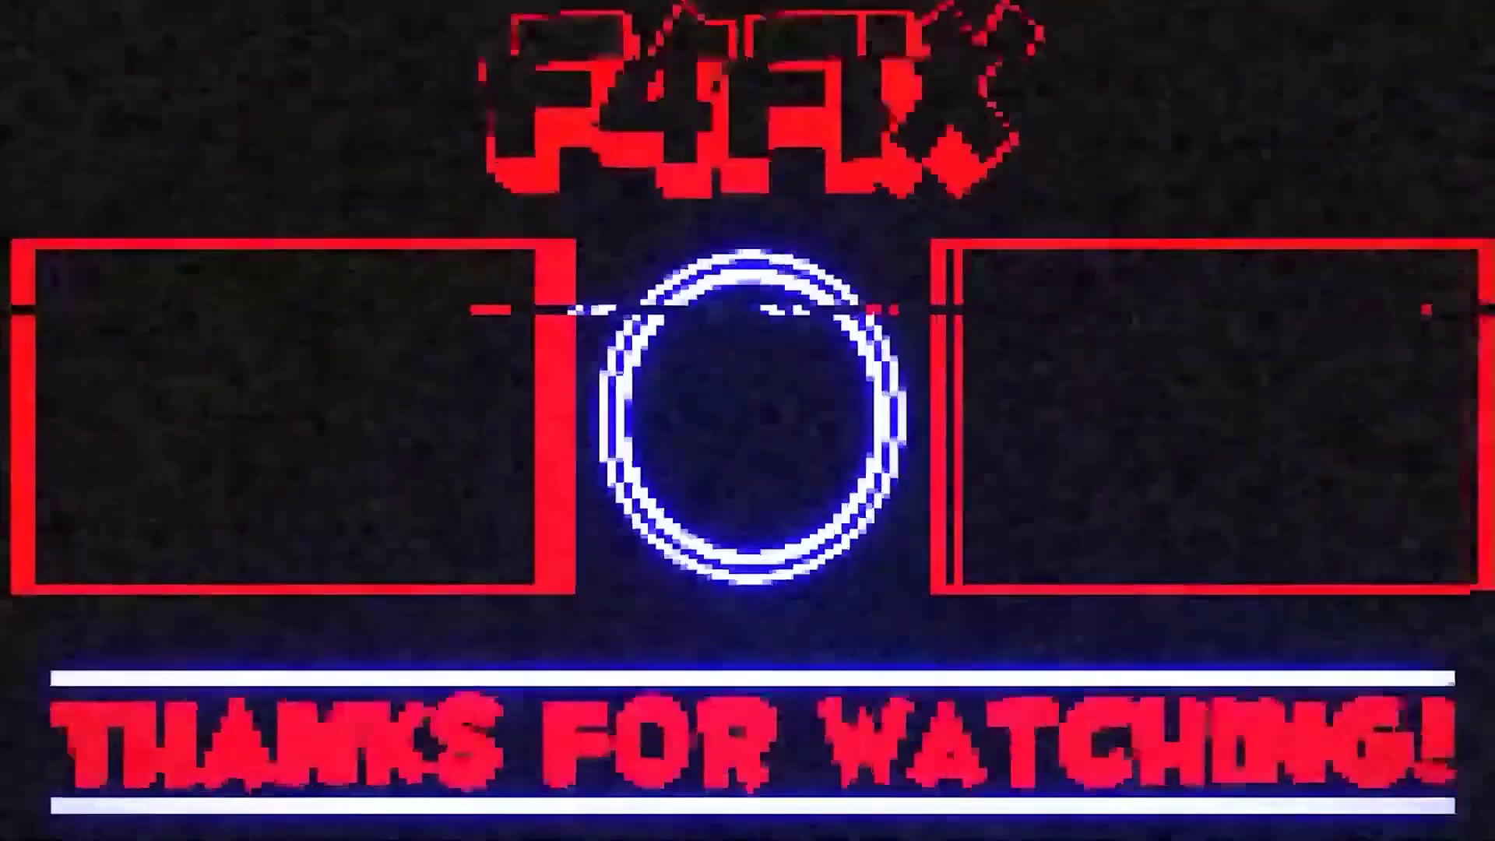